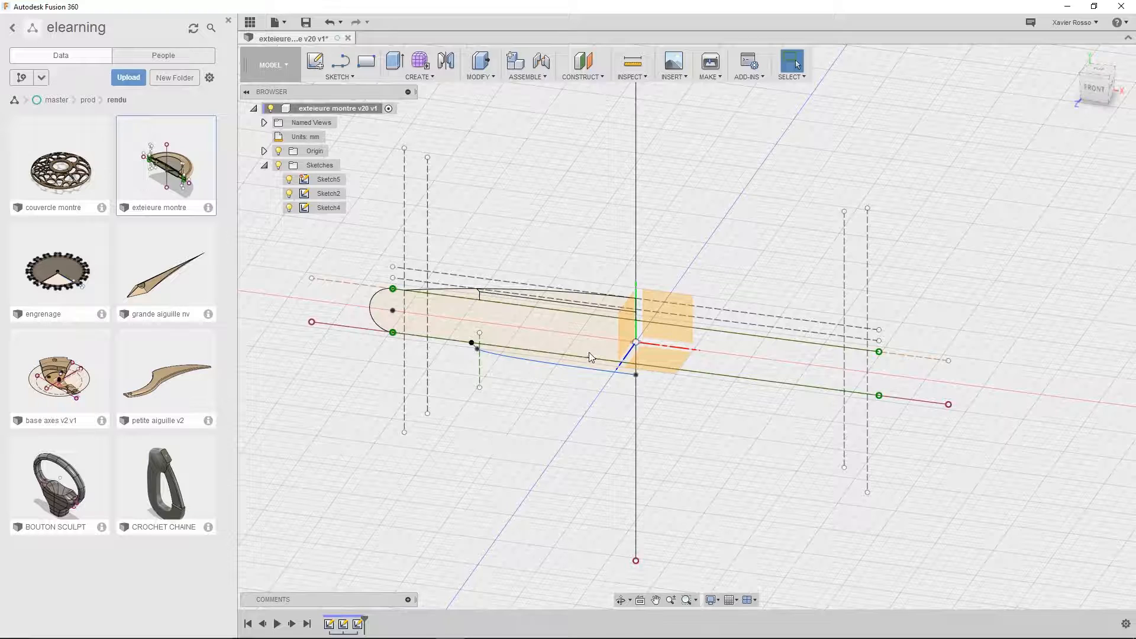
Set up a Revolve of the large rounded profile in Sketch5 about the vertical centre line
middle_click_drag(589, 355, 612, 371)
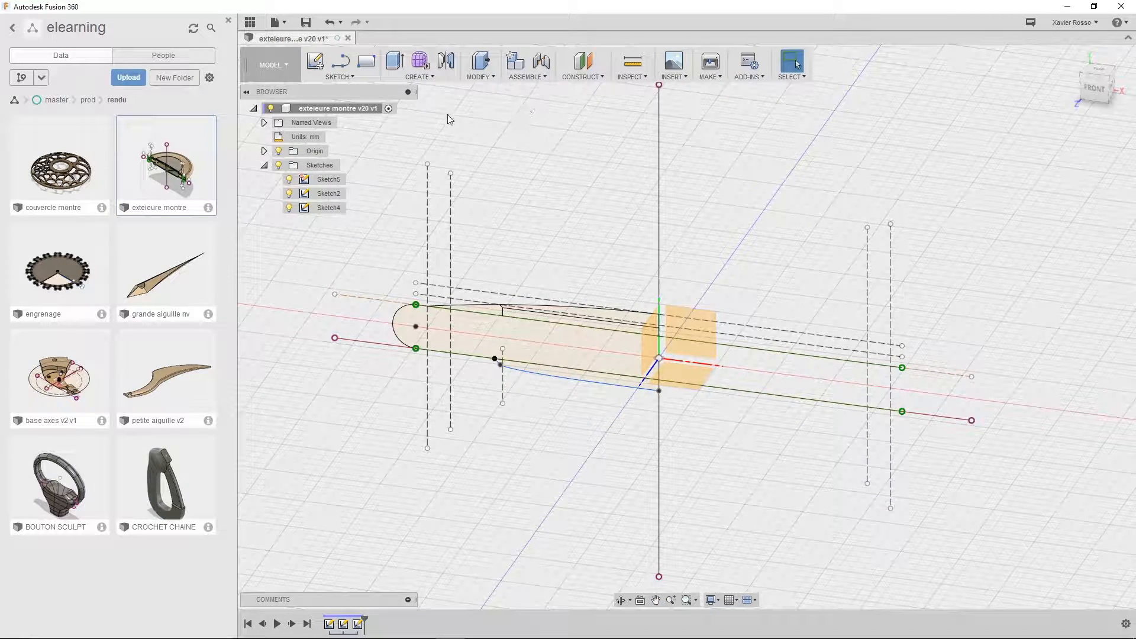
left_click(428, 77)
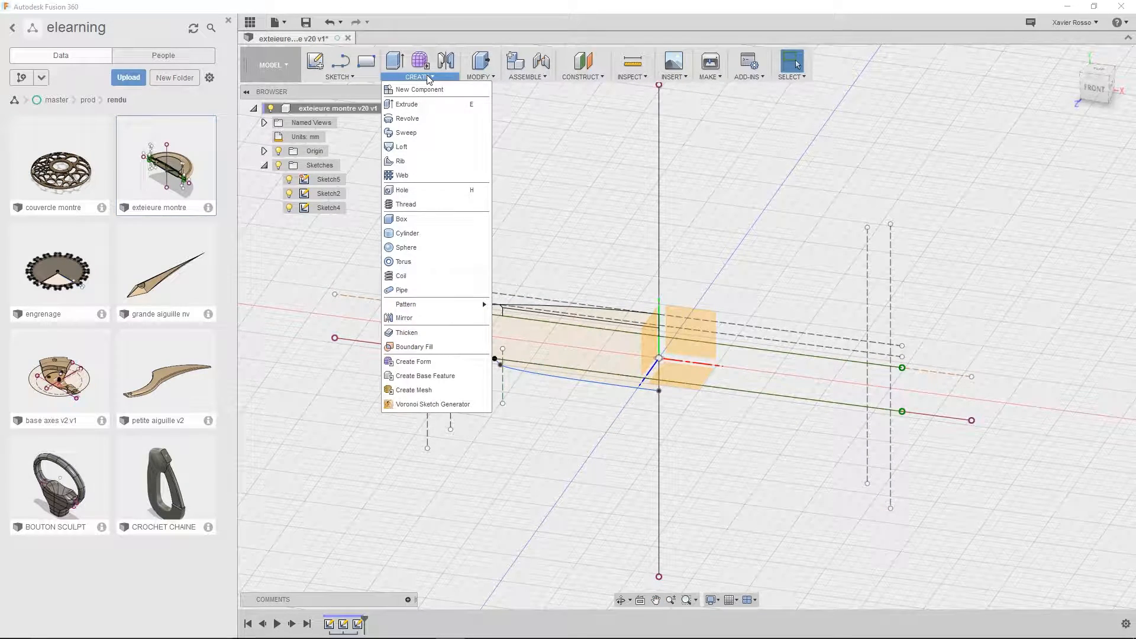
left_click(441, 118)
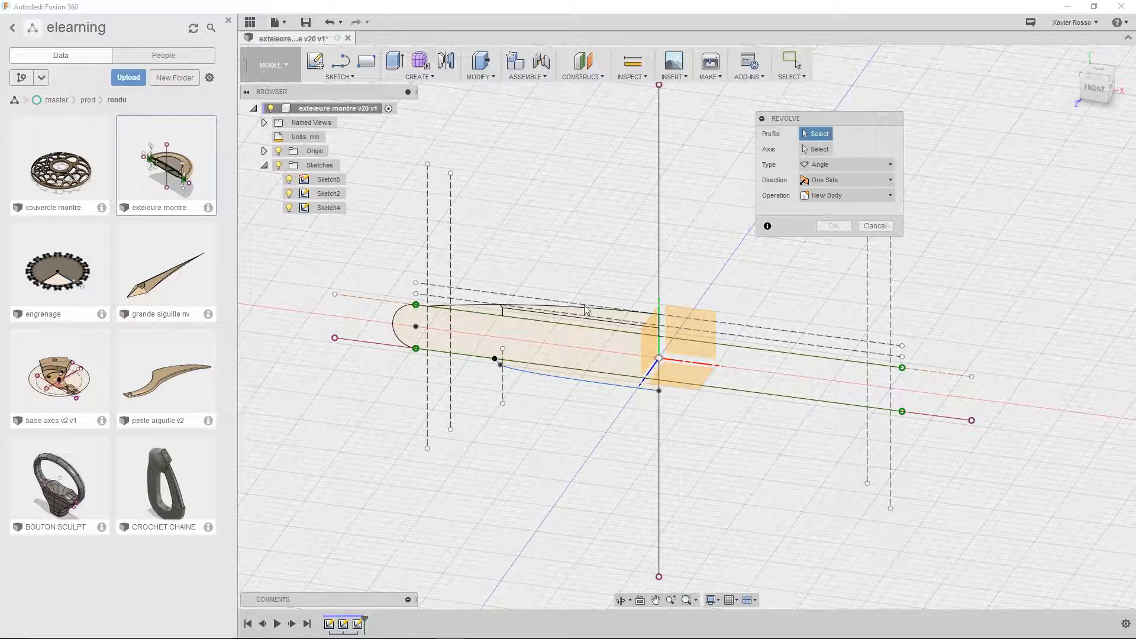
left_click(546, 347)
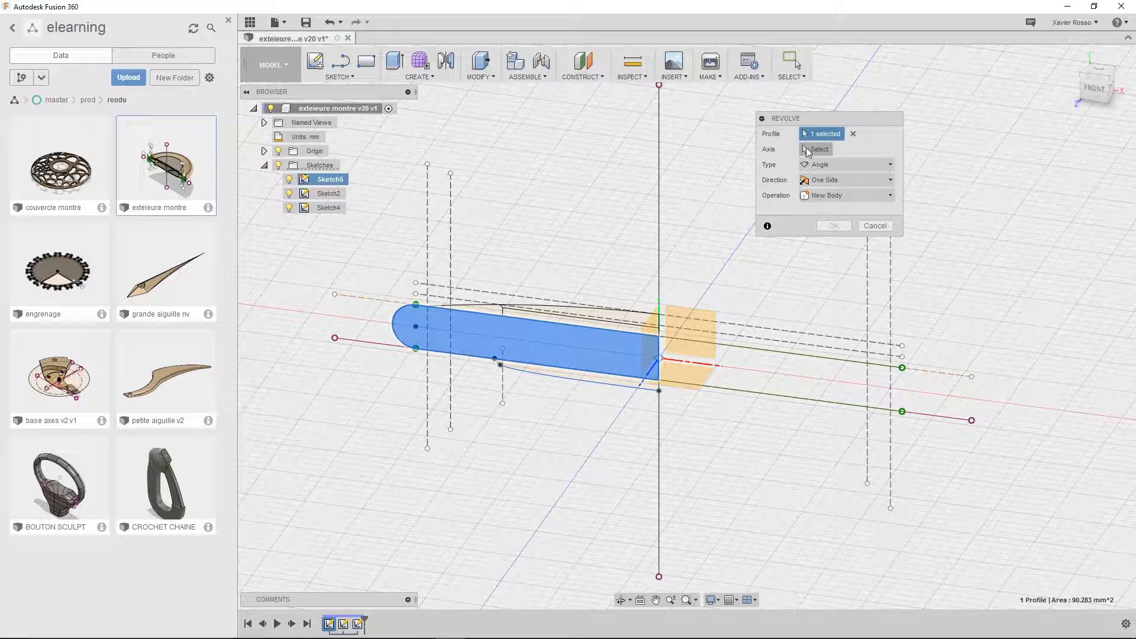
left_click(817, 151)
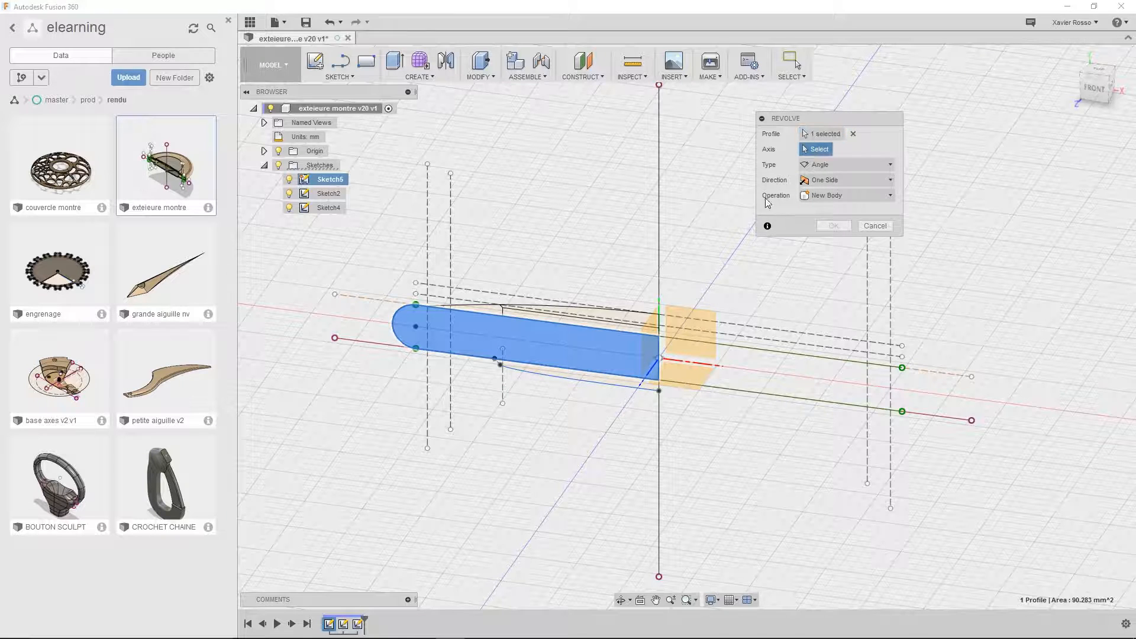
left_click(659, 352)
middle_click_drag(883, 323, 852, 339, "shift")
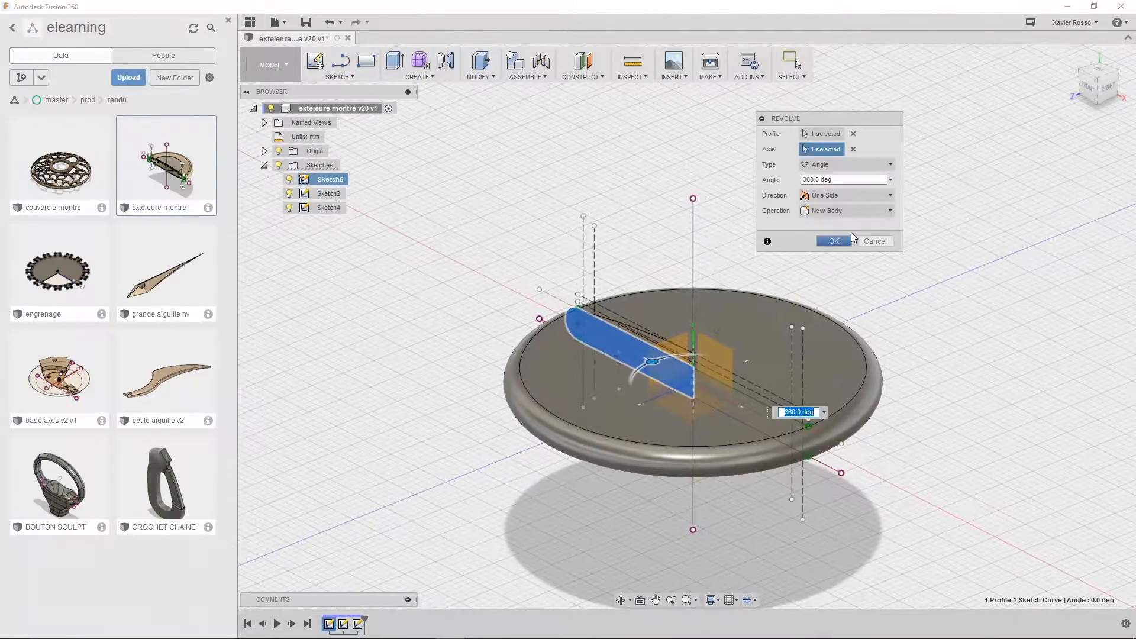
Try partial revolve angles of 180 and 20 degrees on the case profile
left_click(845, 180)
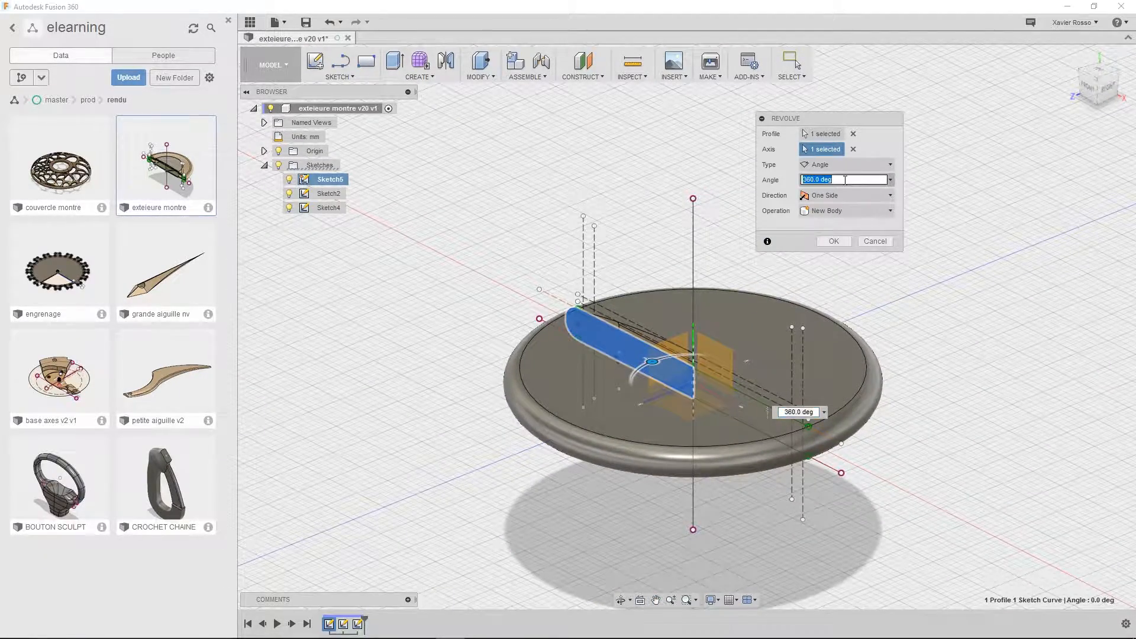
type("180")
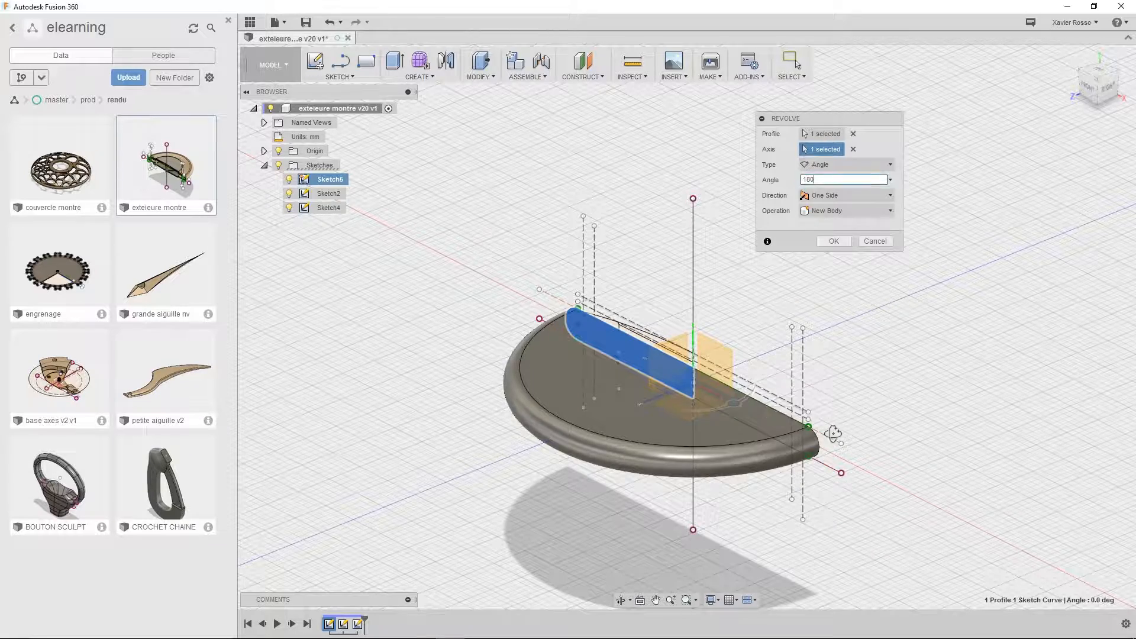
middle_click_drag(799, 414, 754, 397, "shift")
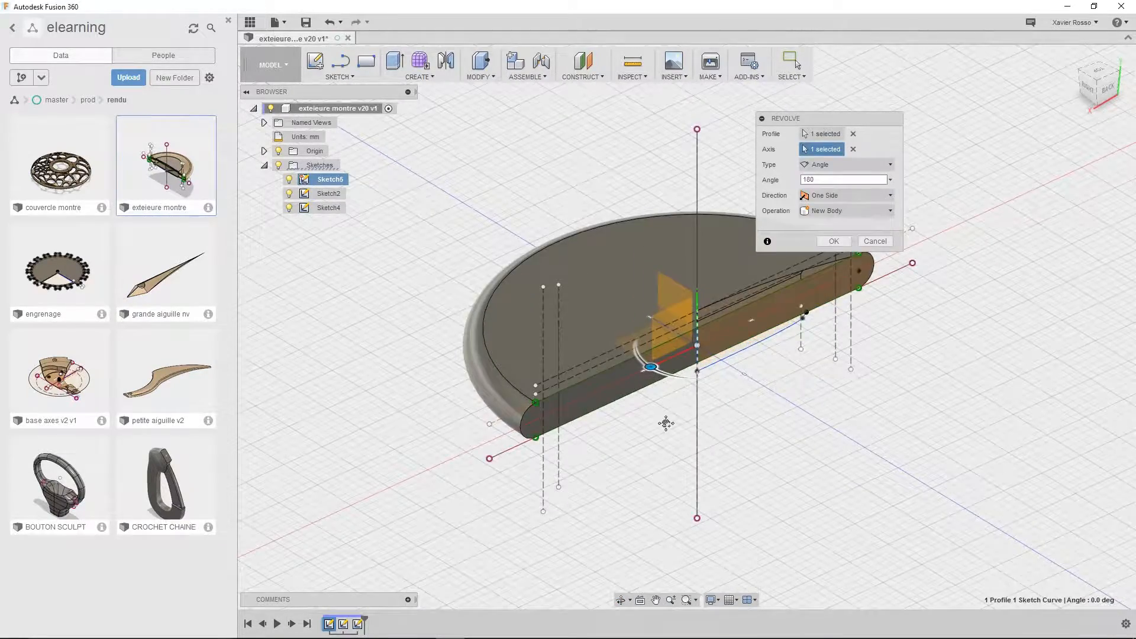
middle_click_drag(664, 417, 637, 469)
left_click(845, 181)
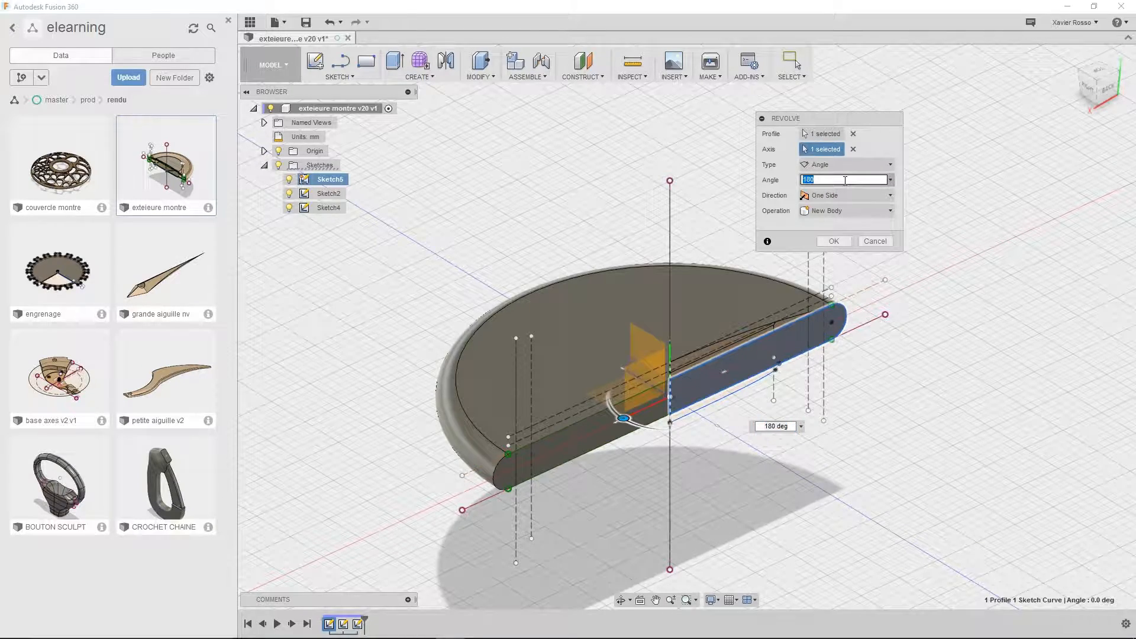
type("20")
middle_click_drag(828, 450, 770, 432, "shift")
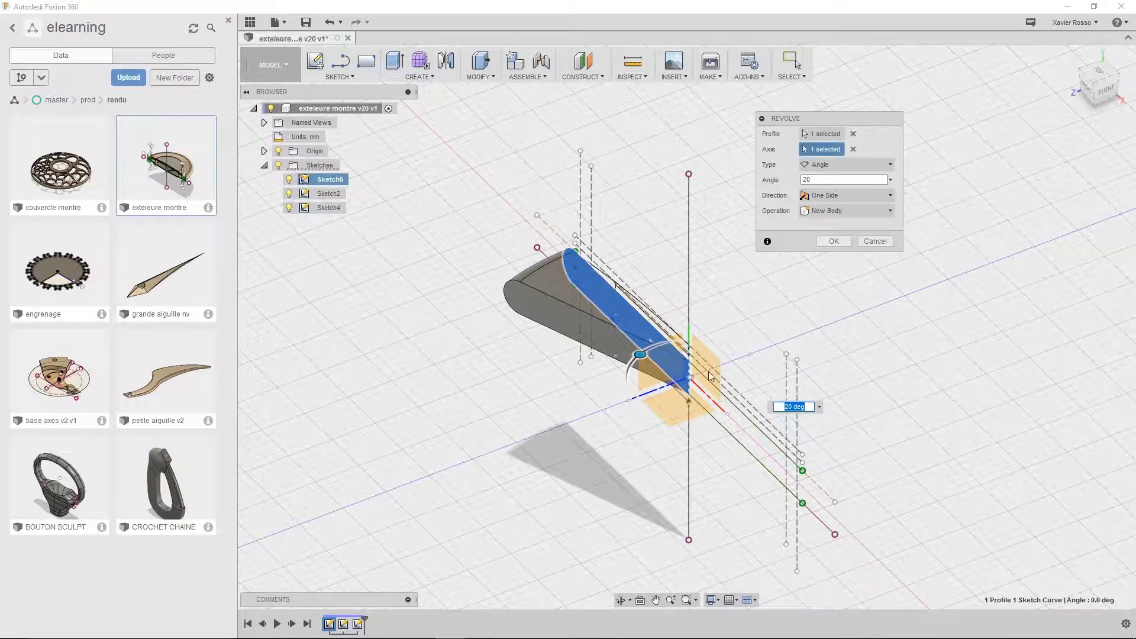
Try the To and Full extent types for the revolve of the case profile
left_click(826, 164)
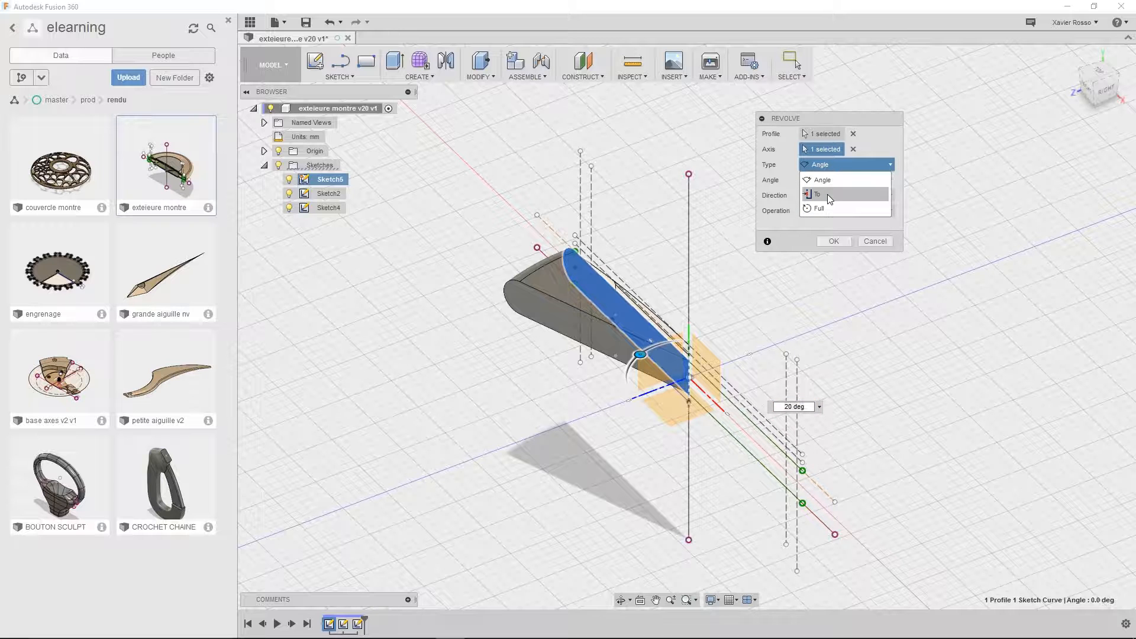
left_click(825, 195)
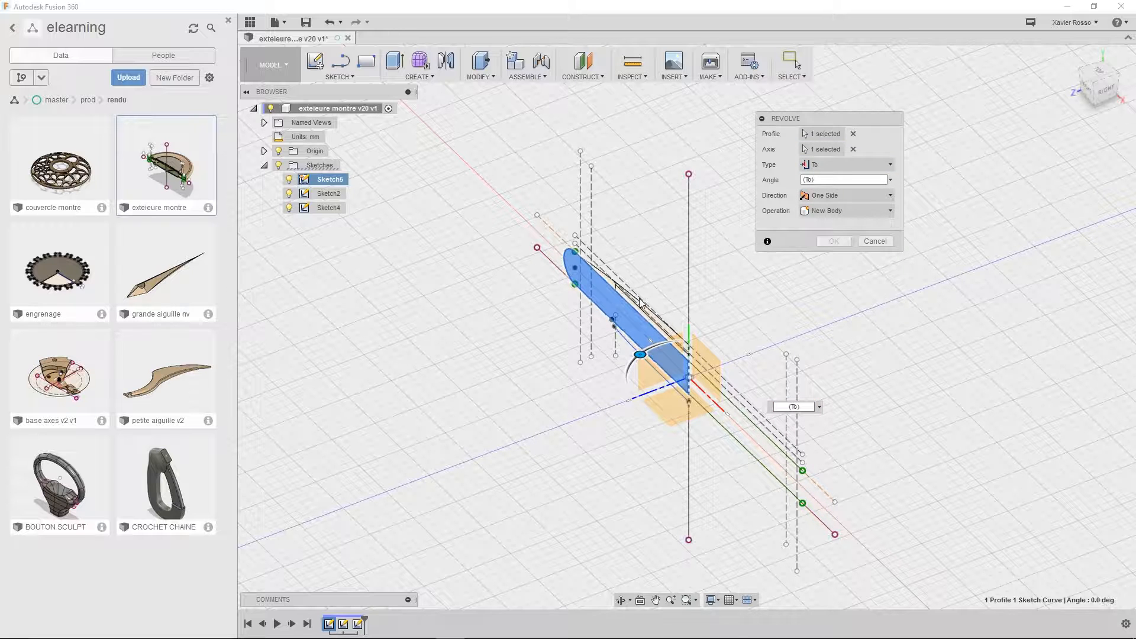
mouse_move(623, 440)
middle_mouse_down("shift")
mouse_move(723, 452)
mouse_move(755, 431)
mouse_move(809, 426)
middle_mouse_up("shift")
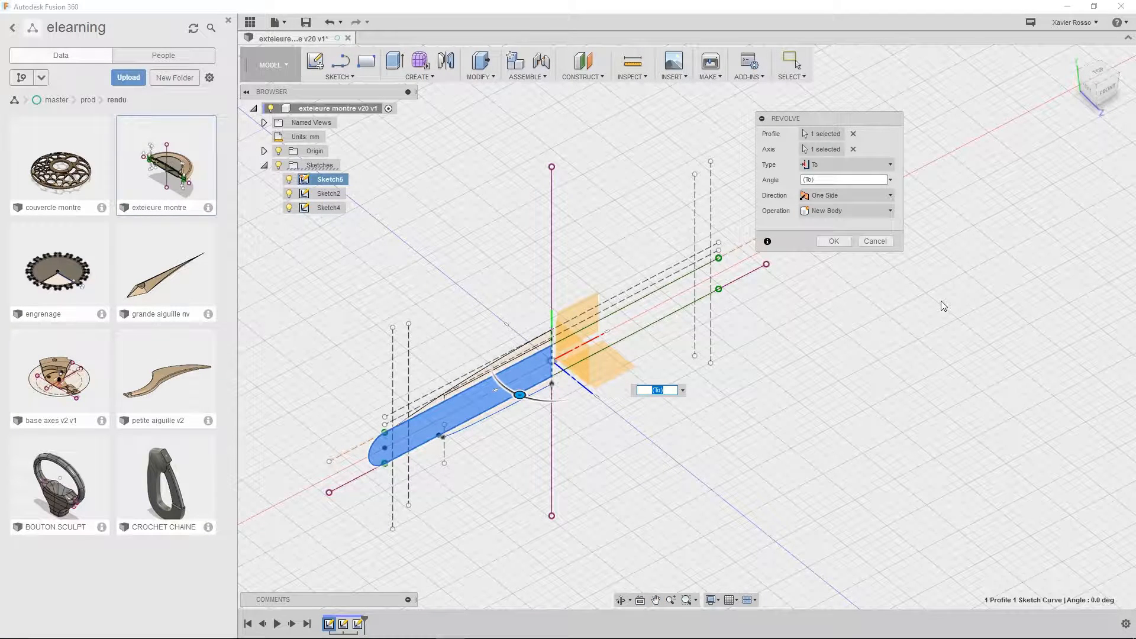
left_click(813, 167)
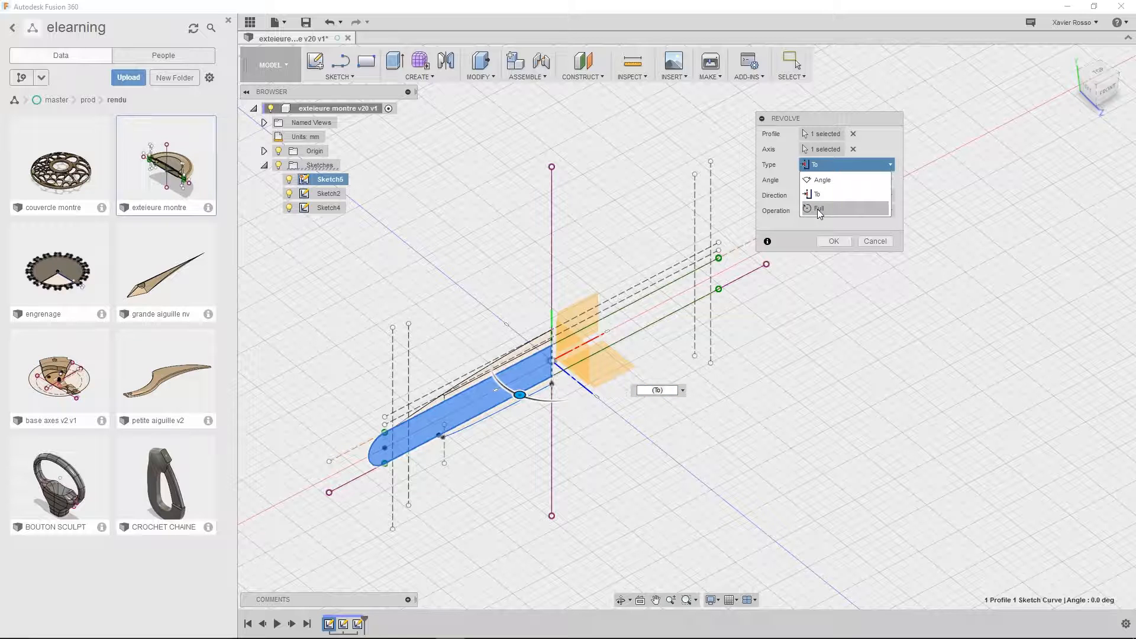
left_click(819, 209)
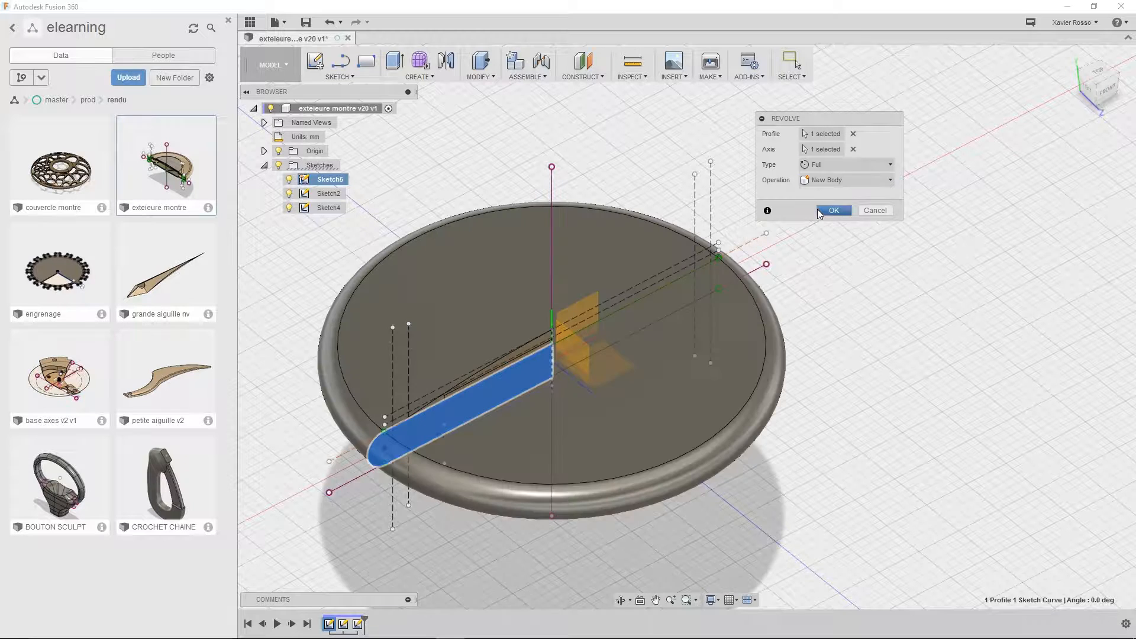
left_click(831, 210)
middle_click_drag(783, 362, 730, 399, "shift")
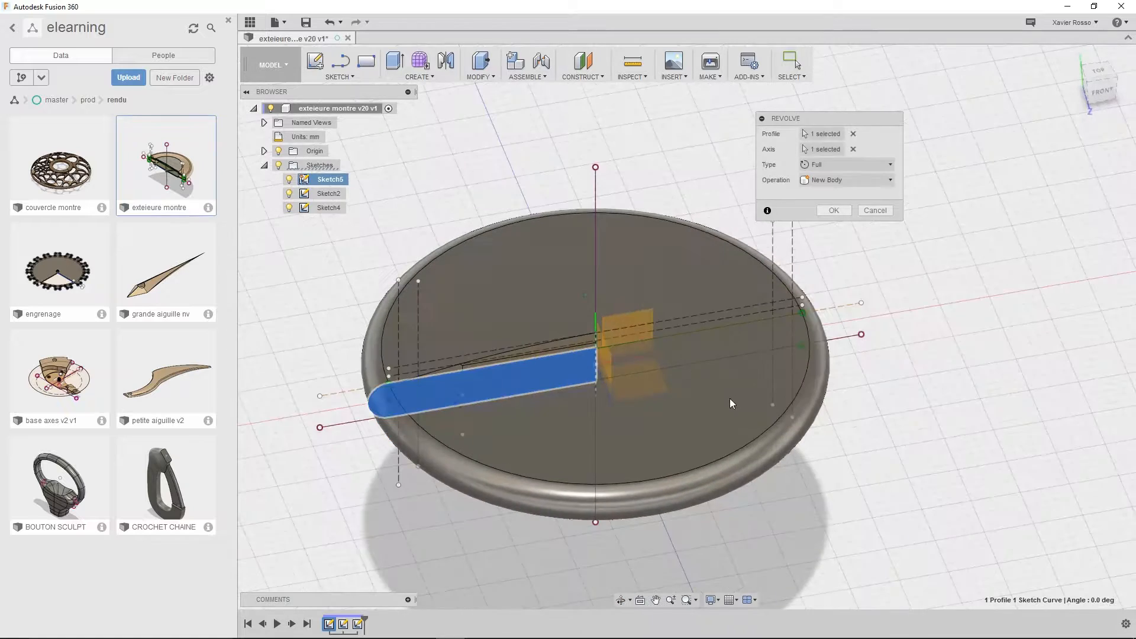
Return the revolve to the Angle type and try a two-sided direction with a second angle of 105 degrees
left_click(826, 166)
left_click(819, 181)
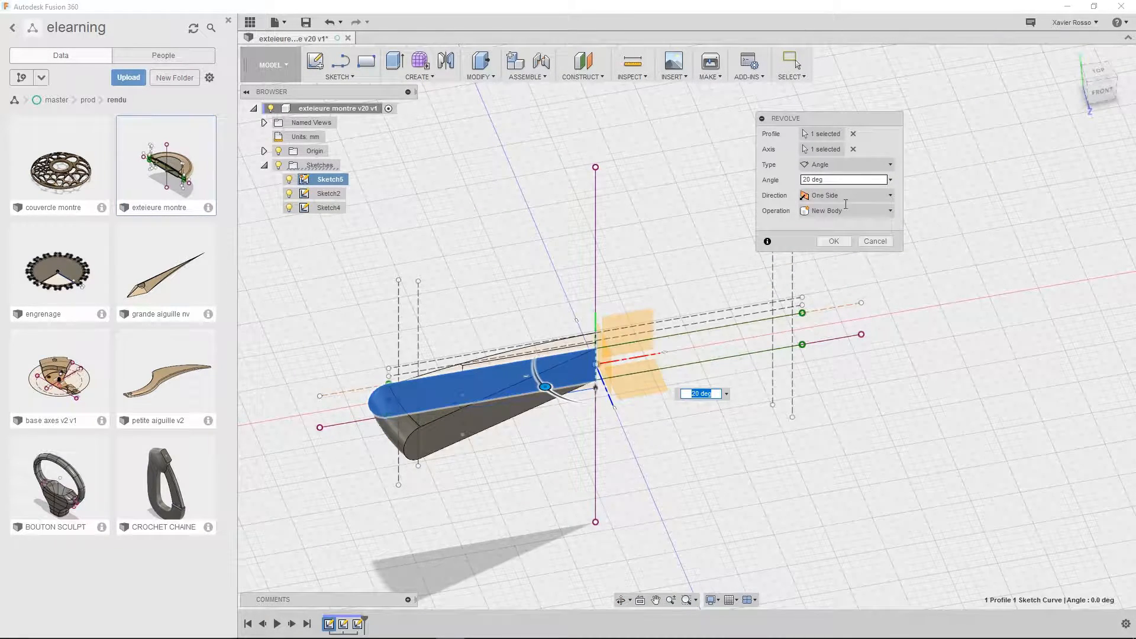
left_click(826, 195)
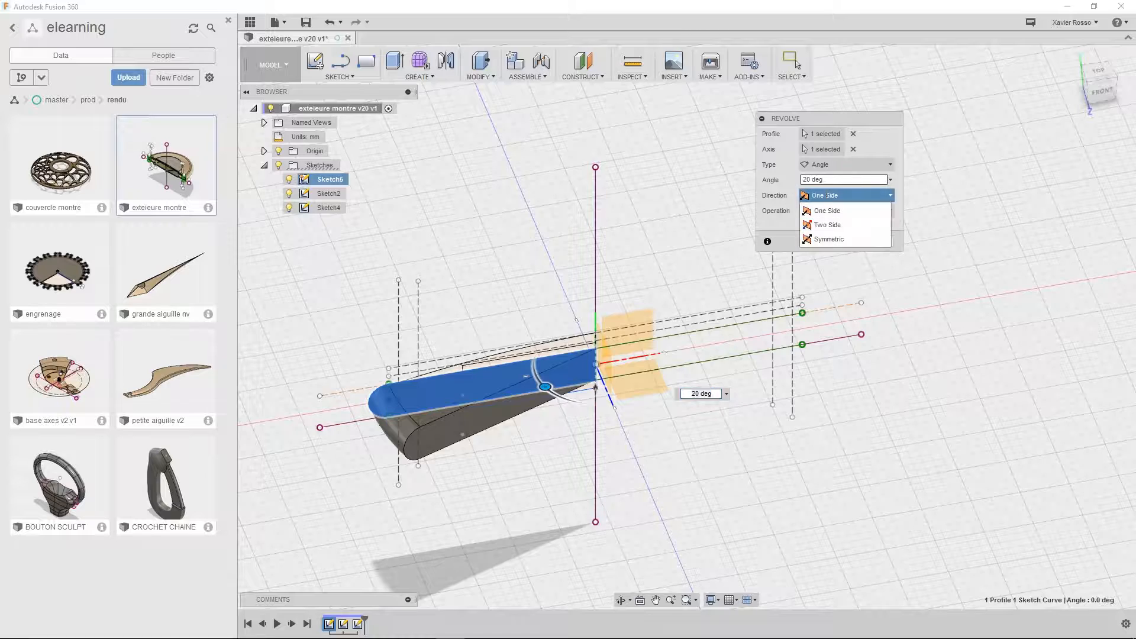
left_click(827, 225)
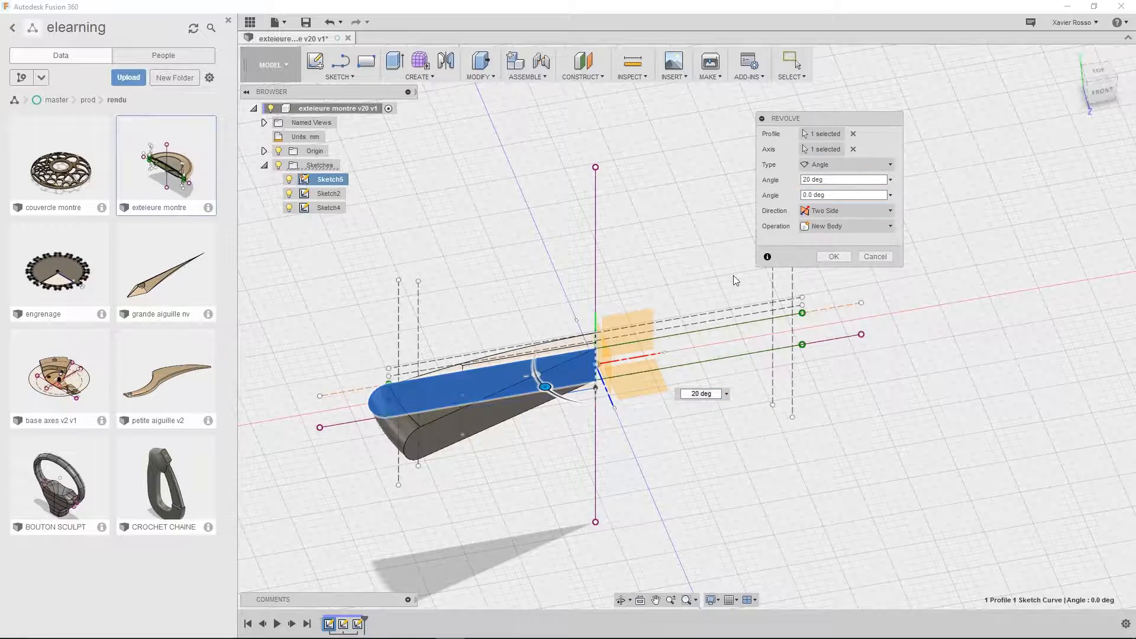
middle_click_drag(733, 275, 600, 354, "shift")
left_click_drag(517, 299, 642, 318)
middle_click_drag(641, 318, 511, 356, "shift")
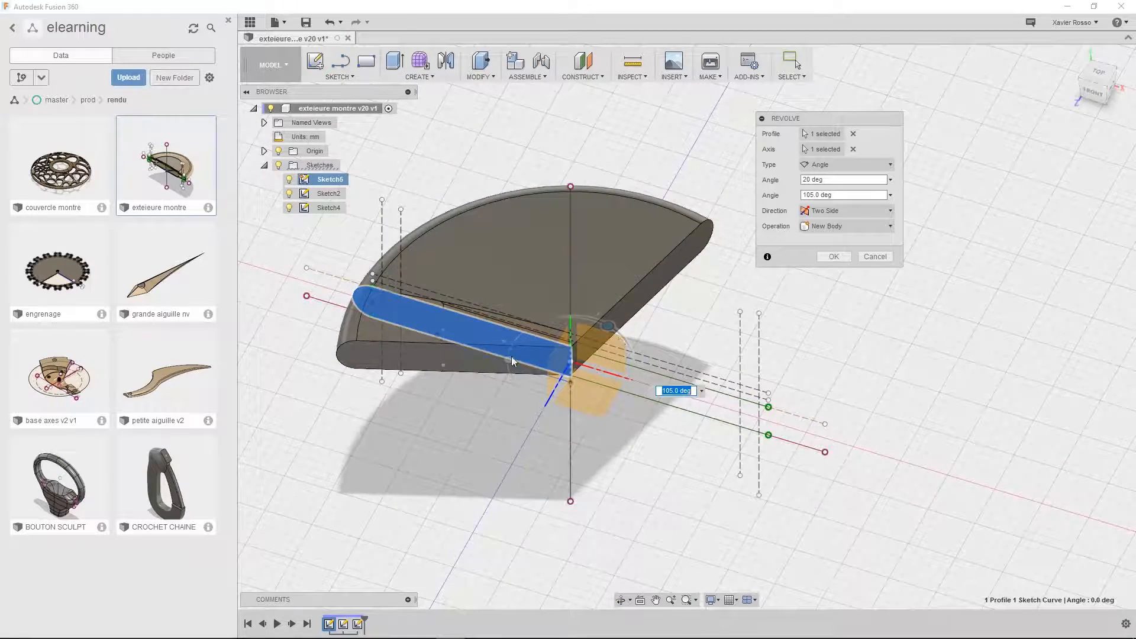
Complete the case revolve with a symmetric direction and a 360-degree angle as a new body
left_click(852, 210)
left_click(849, 259)
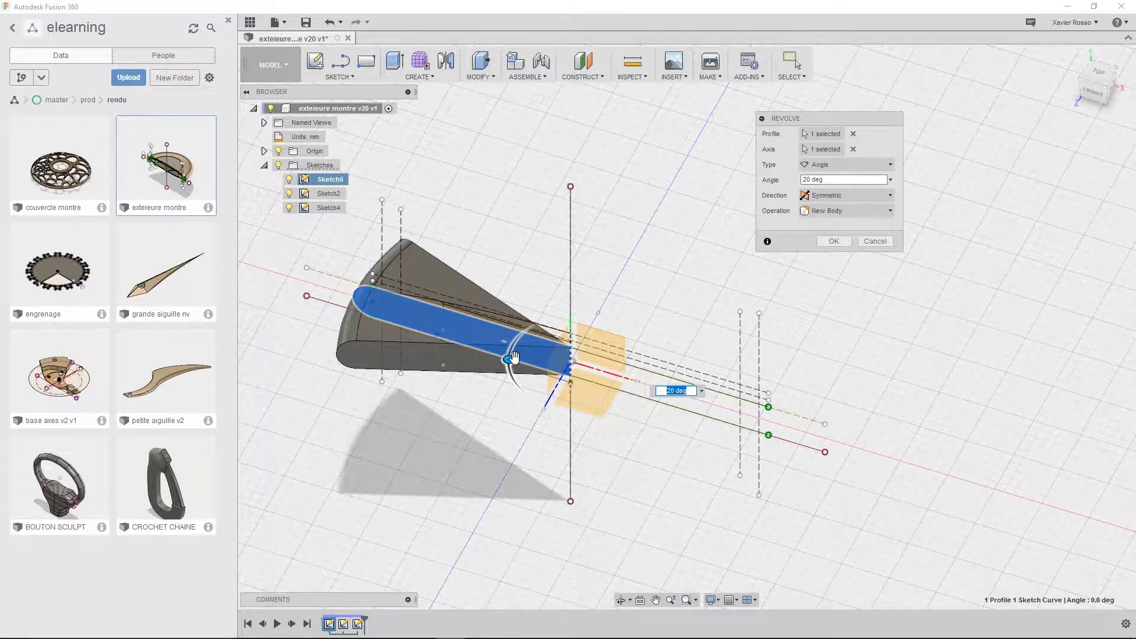
left_click_drag(510, 377, 536, 439)
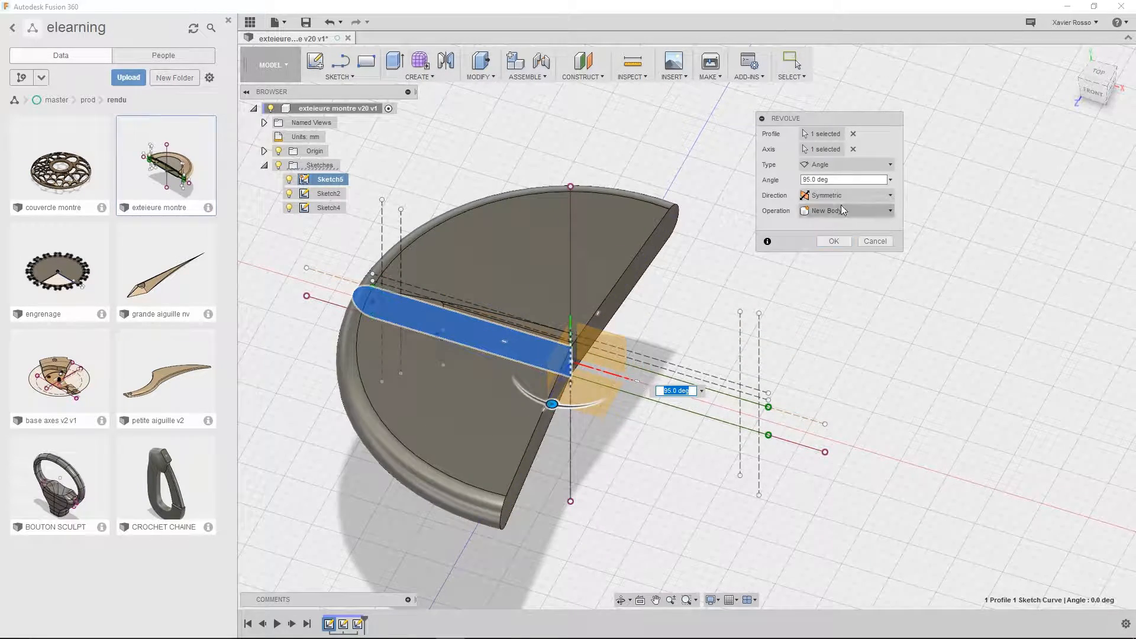
left_click(838, 178)
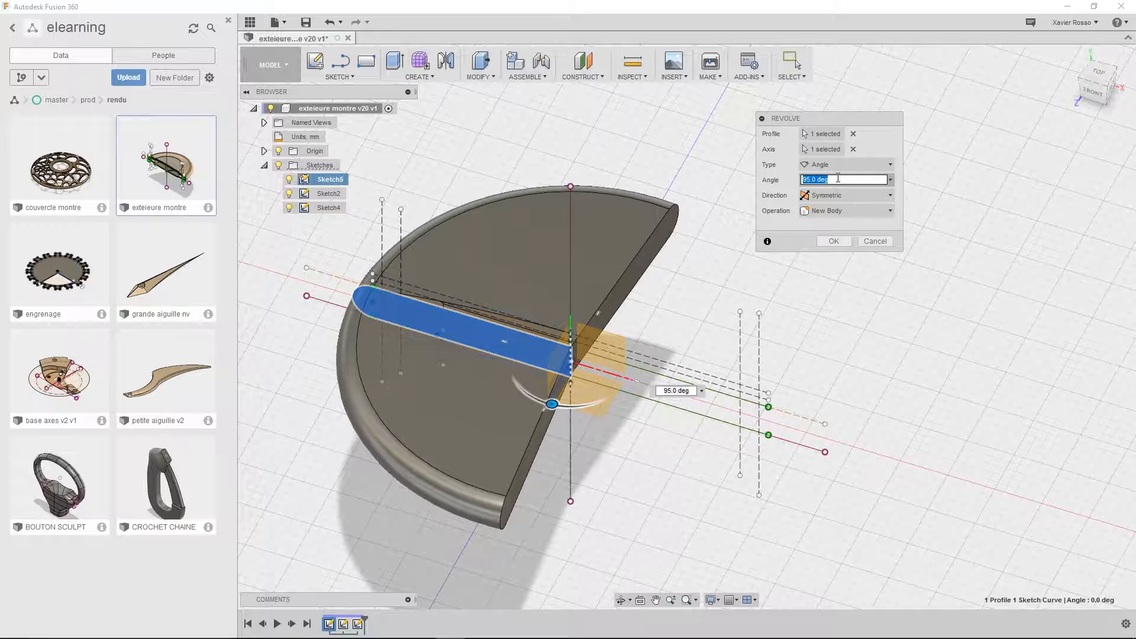
type("360")
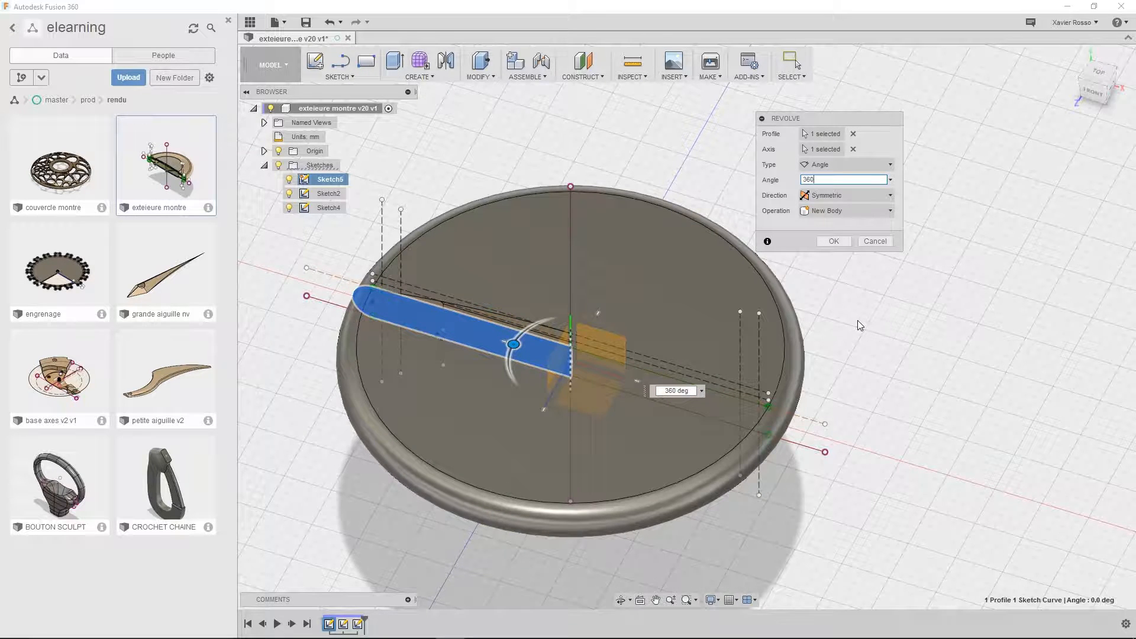
left_click(836, 212)
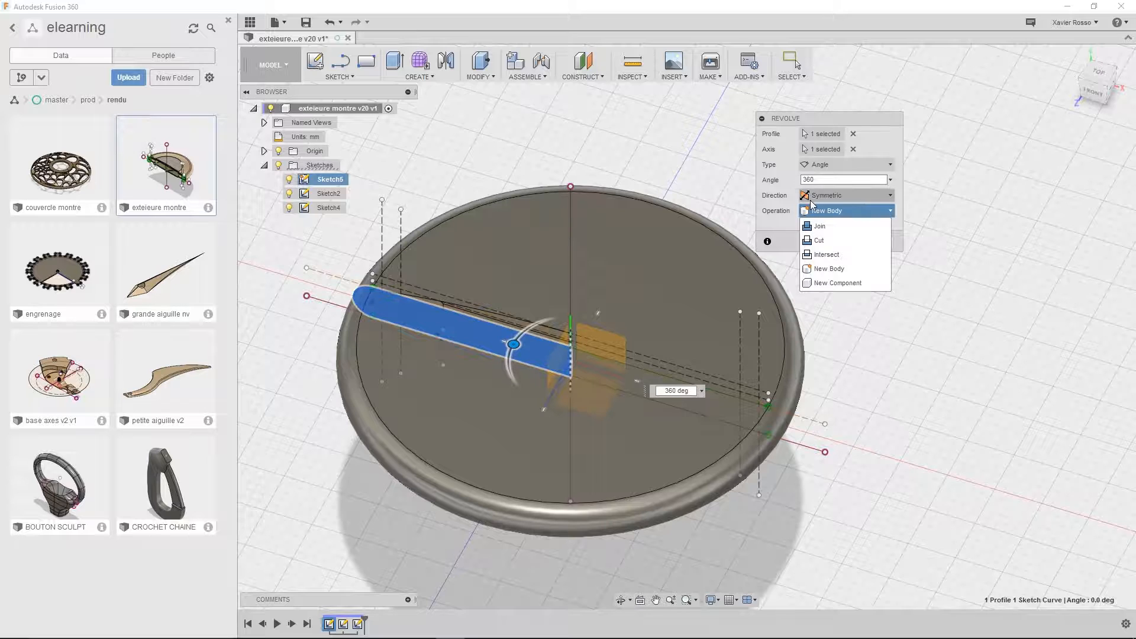
left_click(835, 272)
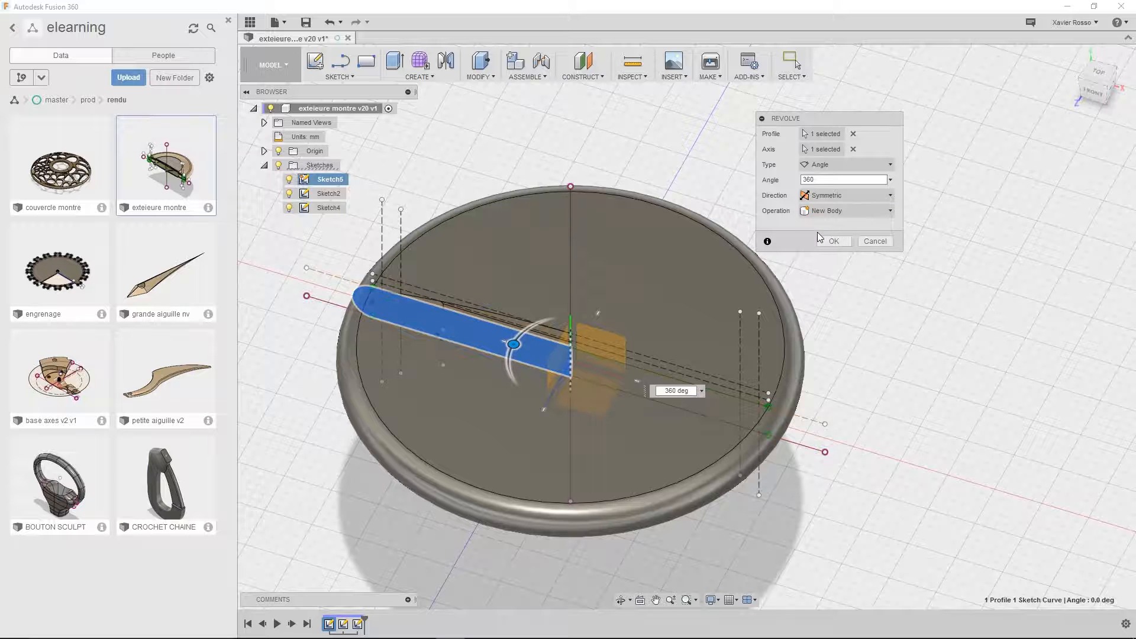
left_click(834, 241)
mouse_move(837, 250)
middle_mouse_down("shift")
mouse_move(883, 325)
mouse_move(867, 357)
mouse_move(870, 345)
mouse_move(616, 404)
mouse_move(626, 395)
middle_mouse_up("shift")
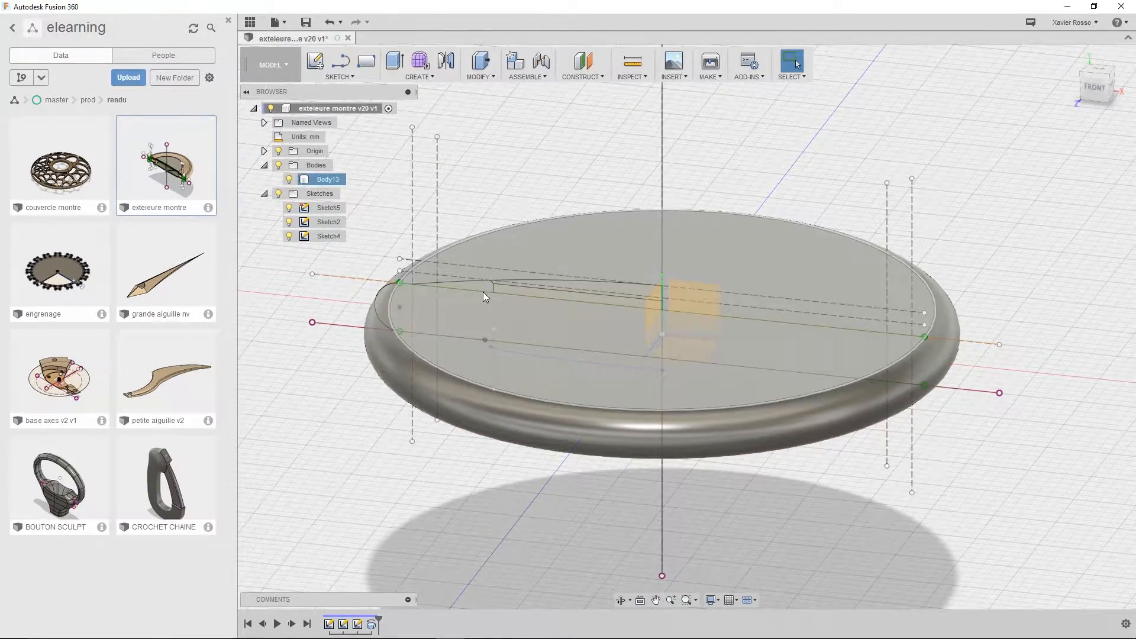
left_click(483, 292)
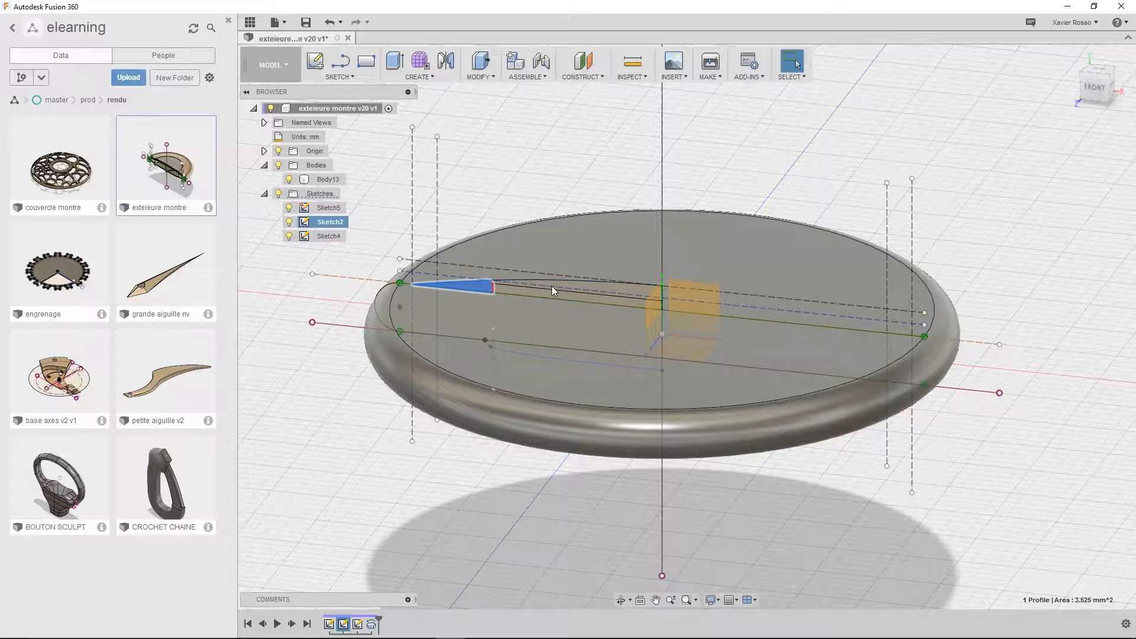
left_click(568, 285)
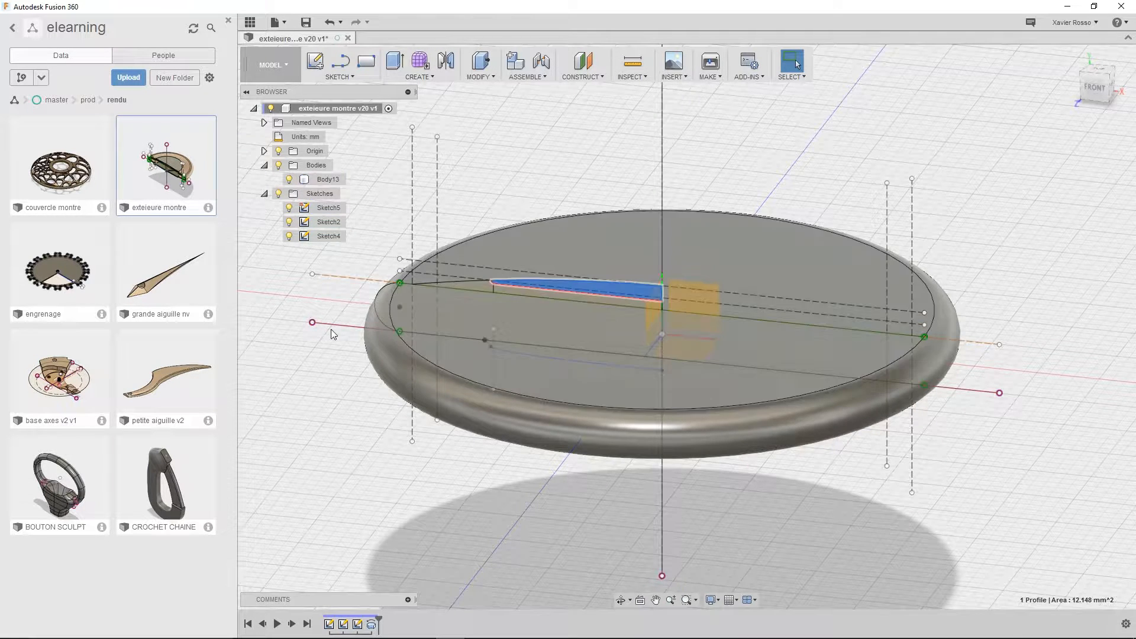
left_click(349, 384)
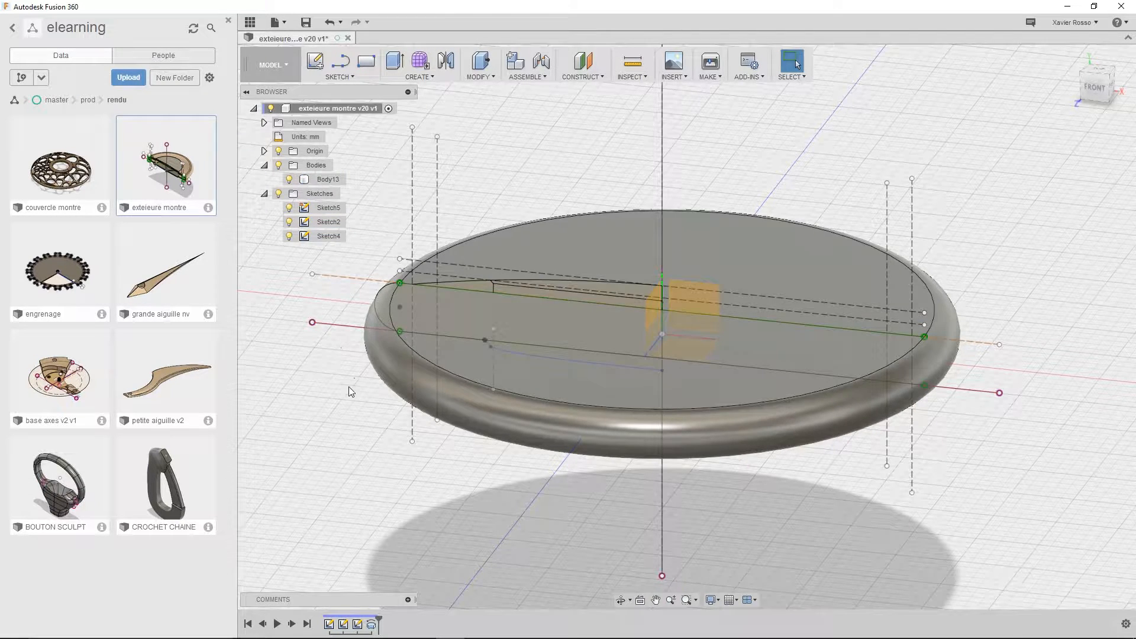
left_click(482, 285)
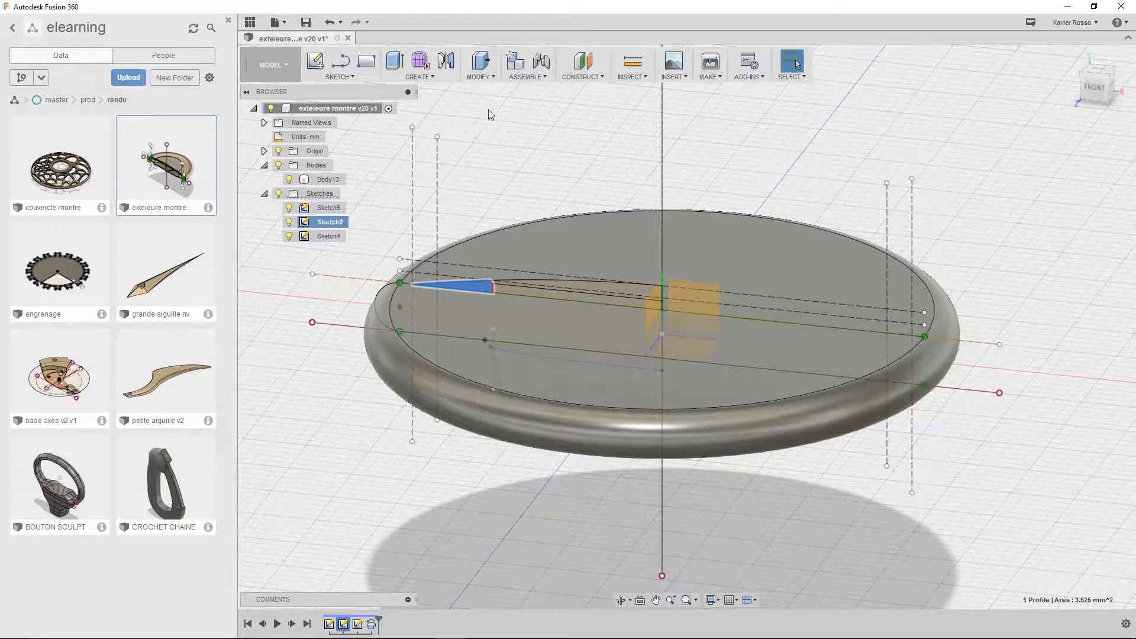
left_click(487, 113)
Revolve the thin outer profile of the case top 360 degrees symmetrically around the vertical centre axis as a new body
left_click(419, 79)
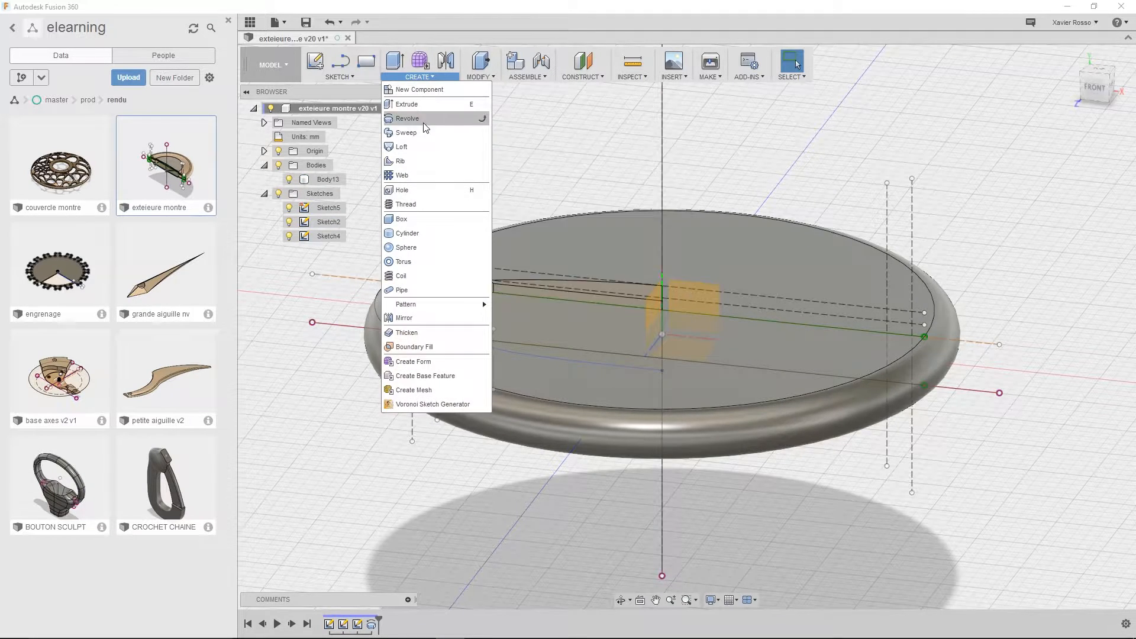
left_click(473, 124)
left_click(477, 284)
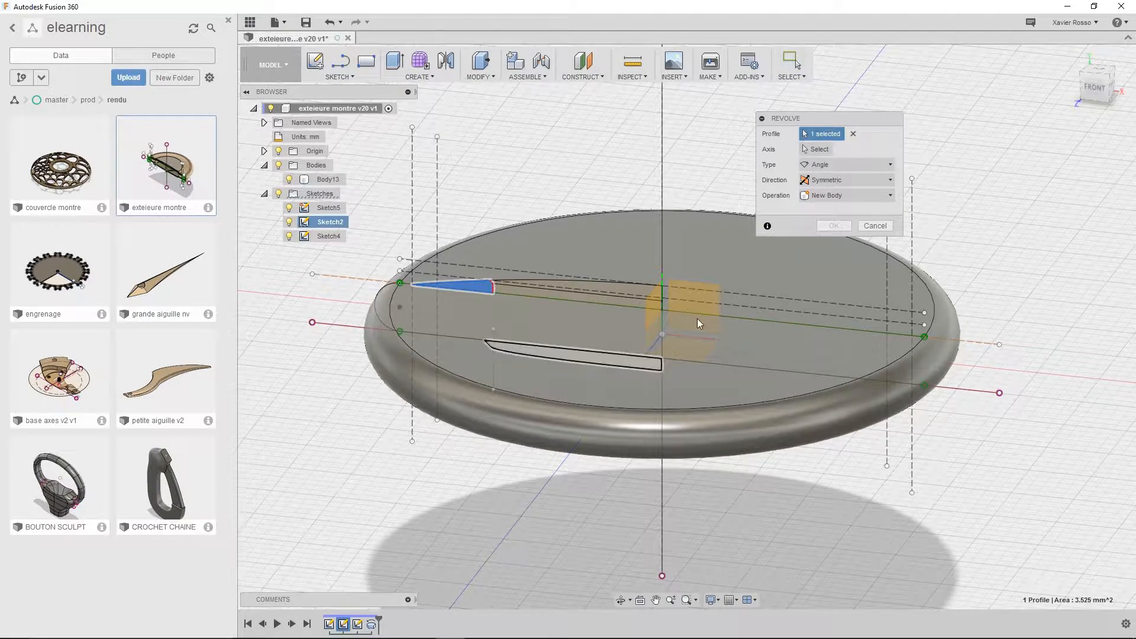
left_click(827, 149)
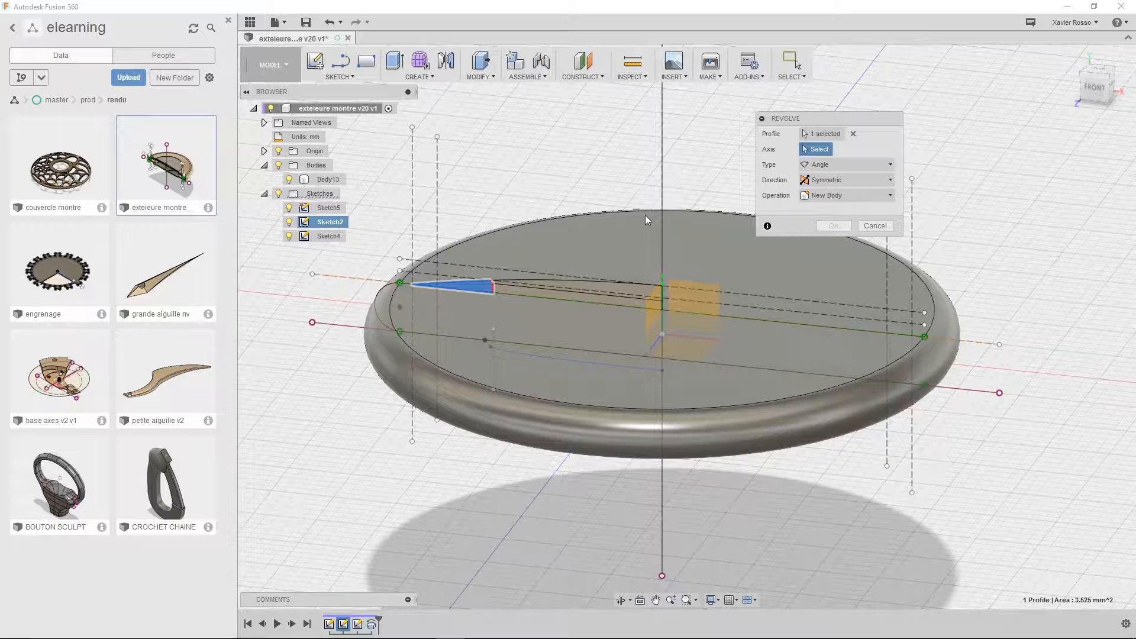
left_click(662, 278)
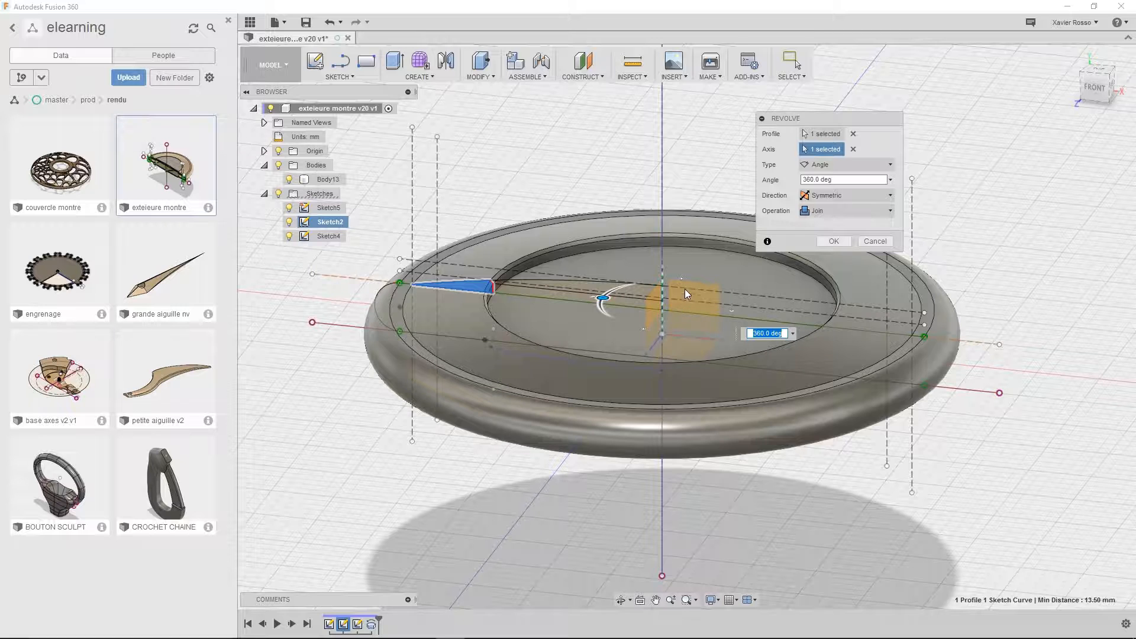
left_click(853, 149)
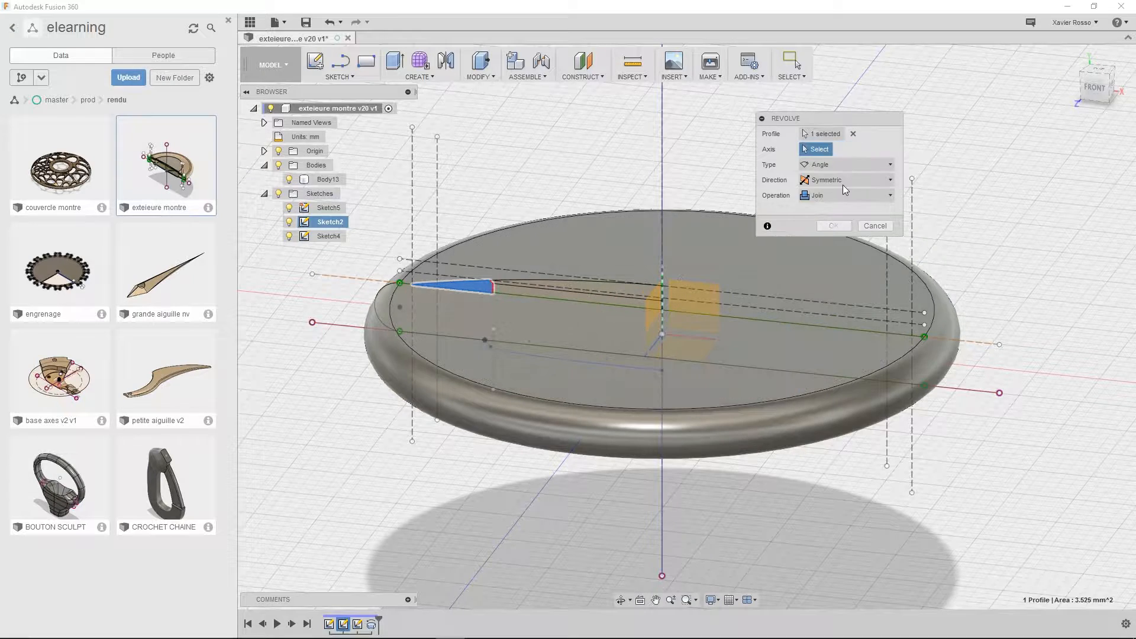
left_click(663, 277)
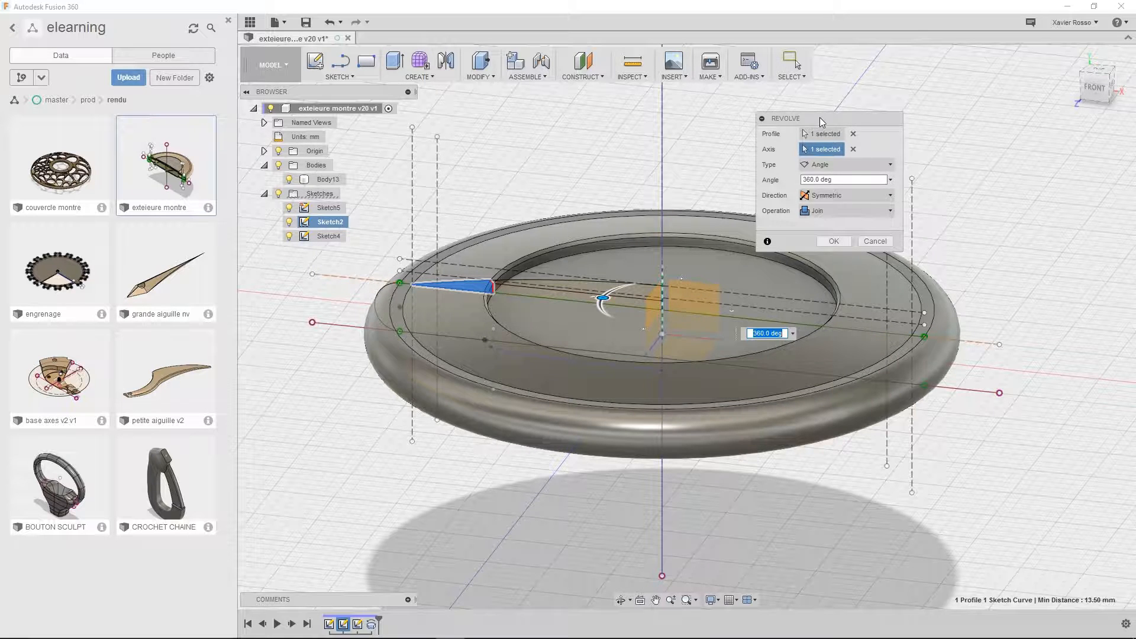
left_click_drag(821, 121, 839, 97)
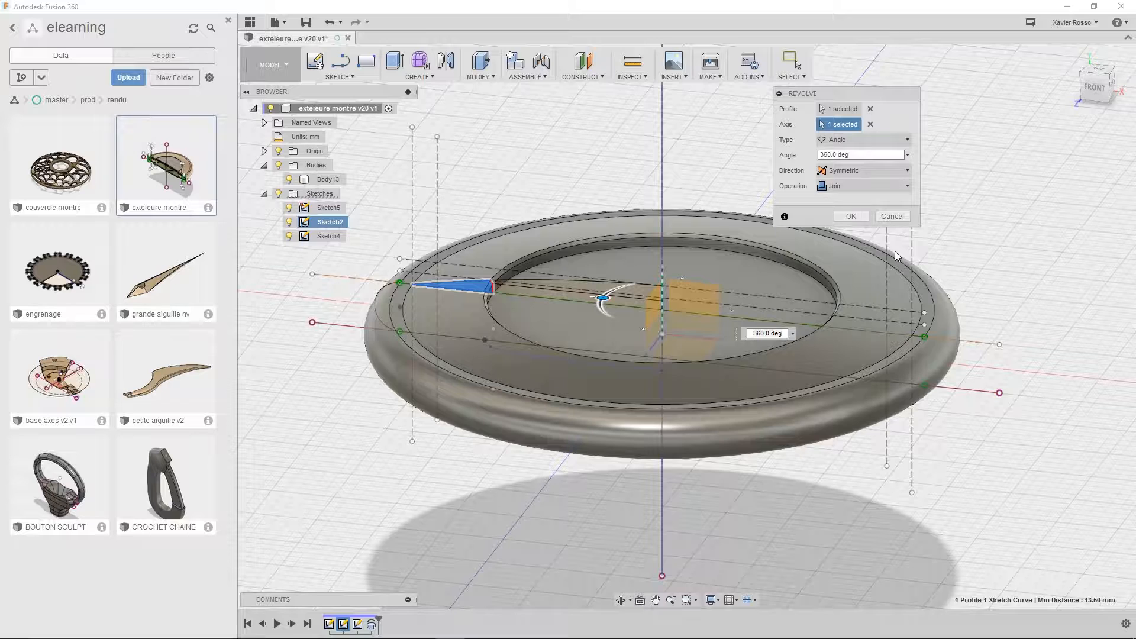
left_click(847, 185)
left_click(850, 239)
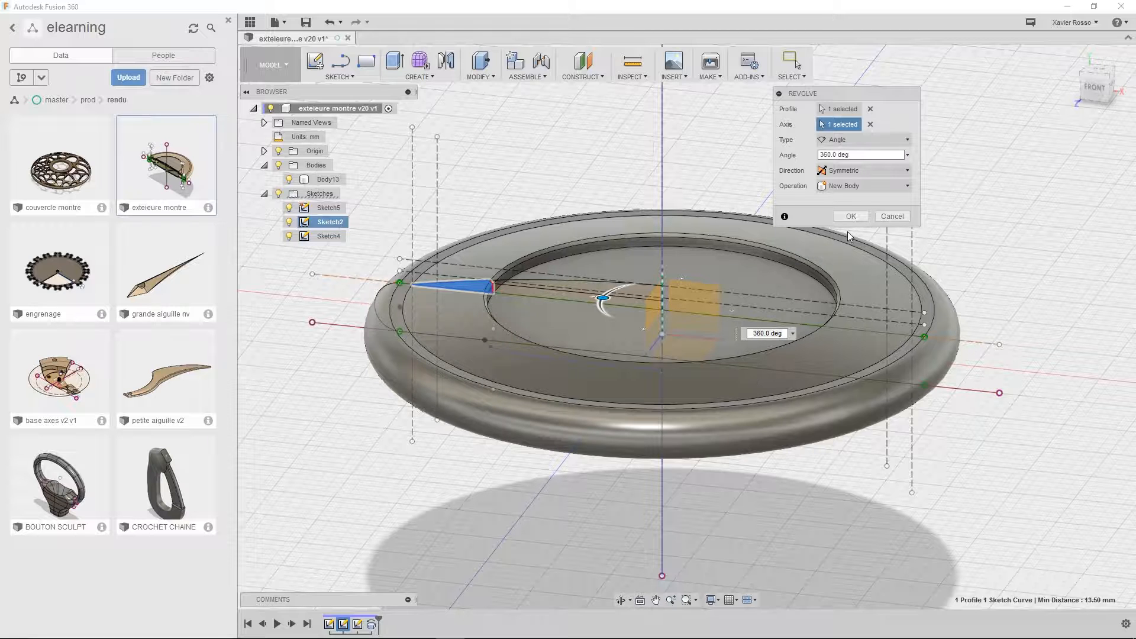
left_click(851, 216)
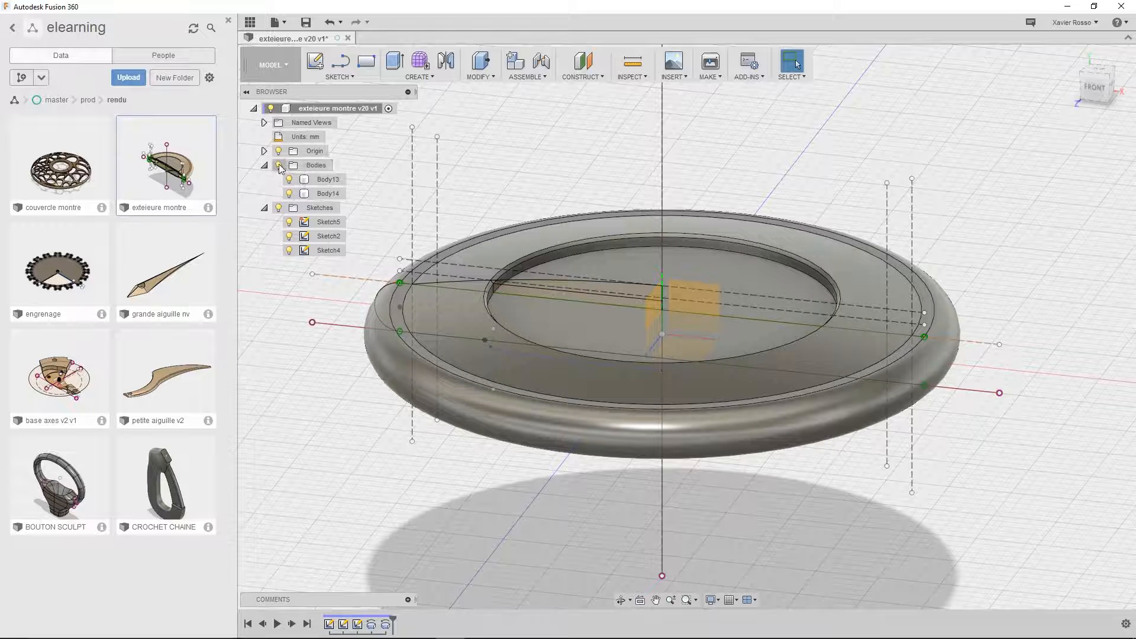
Highlight the main case body and the upper ring body in turn and examine them from the side and above
left_click(326, 180)
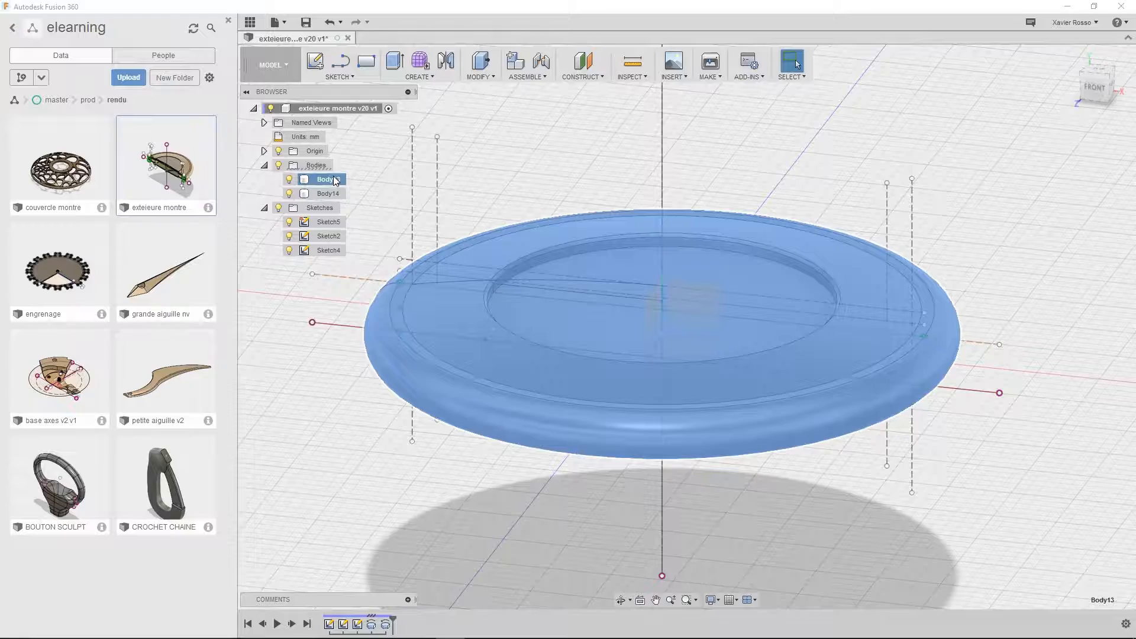
middle_click_drag(778, 266, 807, 218, "shift")
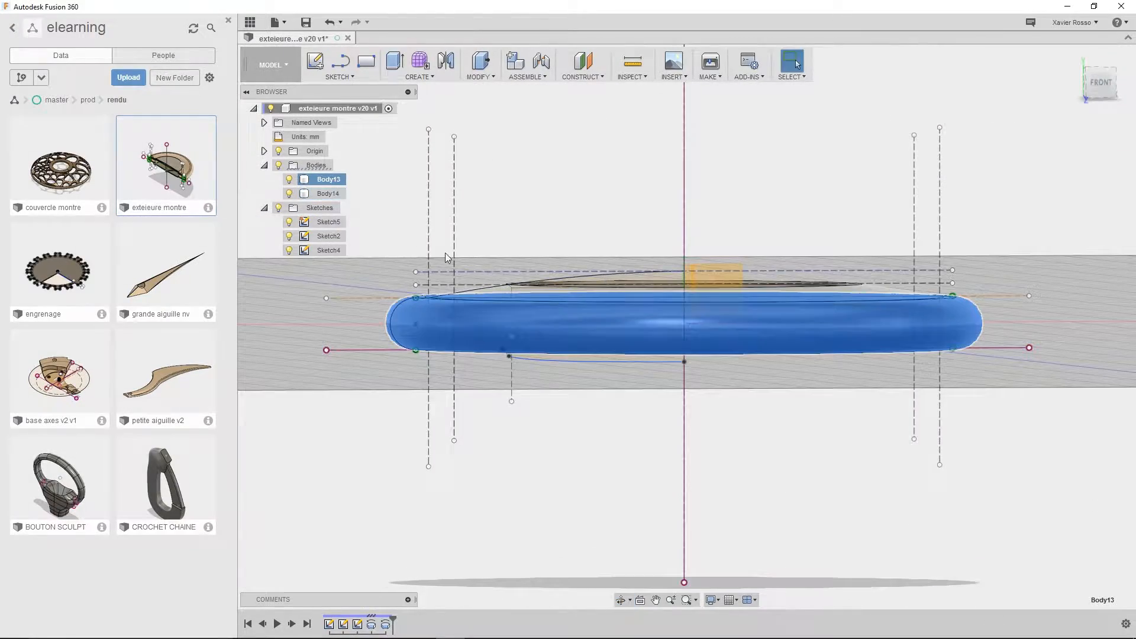
left_click(326, 194)
middle_click_drag(627, 249, 598, 295, "shift")
scroll(478, 374, "up", 3)
scroll(480, 374, "down", 2)
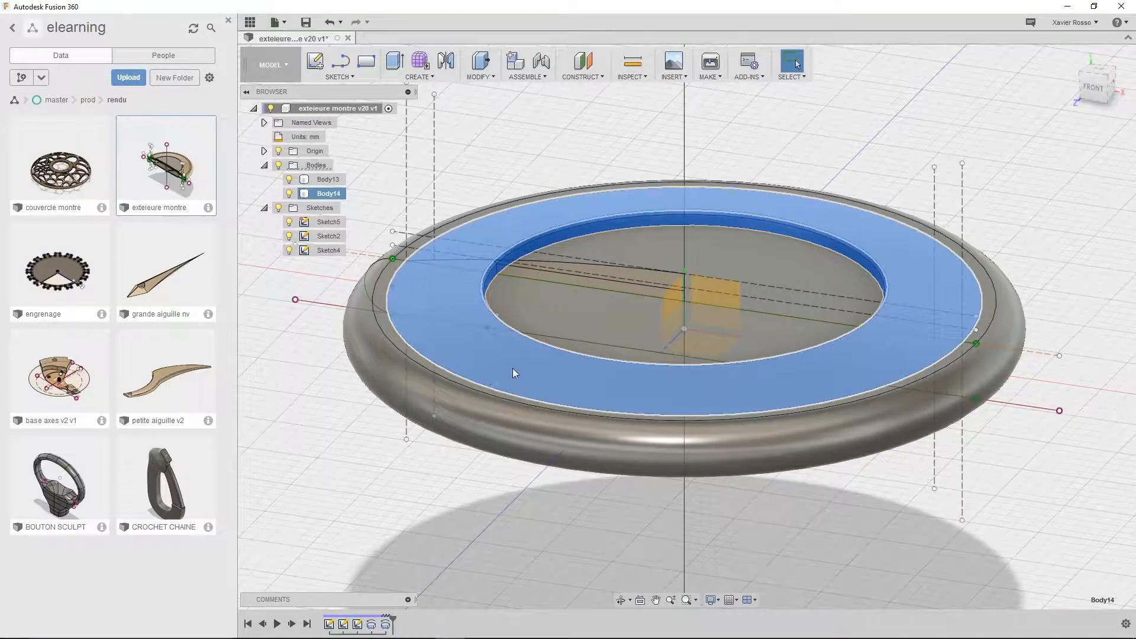
middle_click_drag(512, 368, 492, 396)
left_click(486, 180)
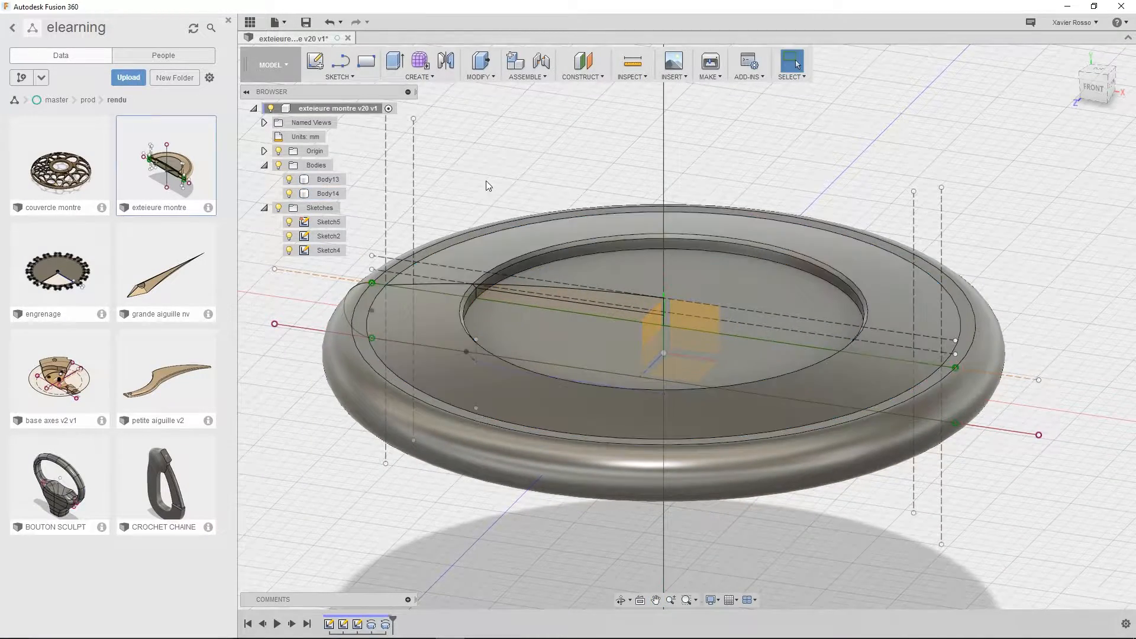
Revolve the inner top profile 360 degrees symmetrically around the vertical centre axis, joined to the upper ring body, and highlight the joined body
left_click(575, 299)
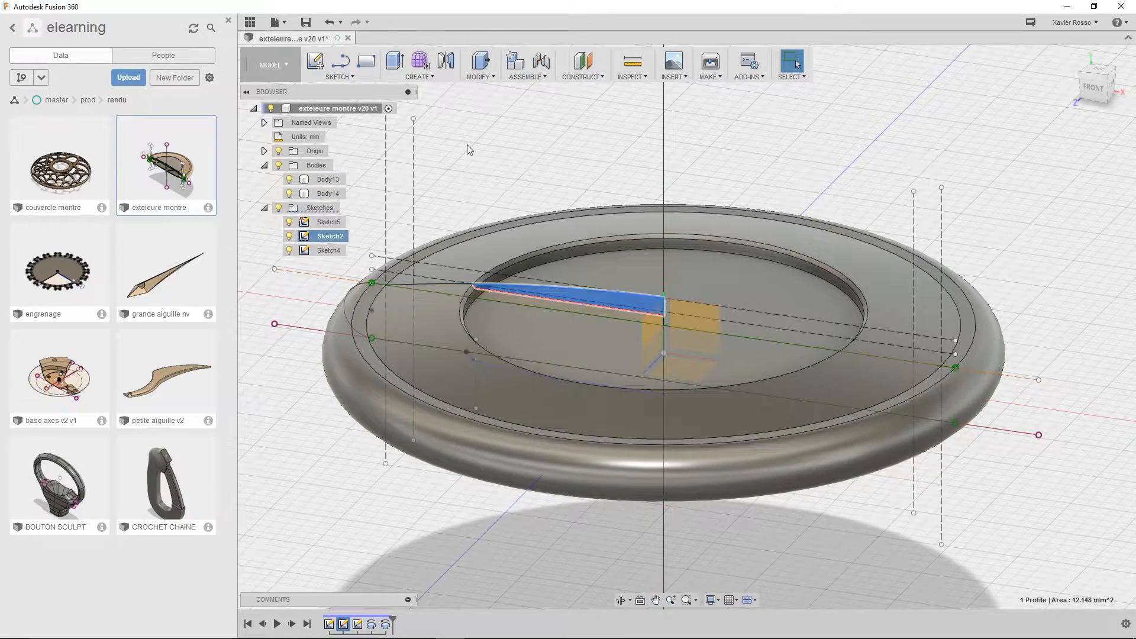
left_click(417, 77)
left_click(424, 119)
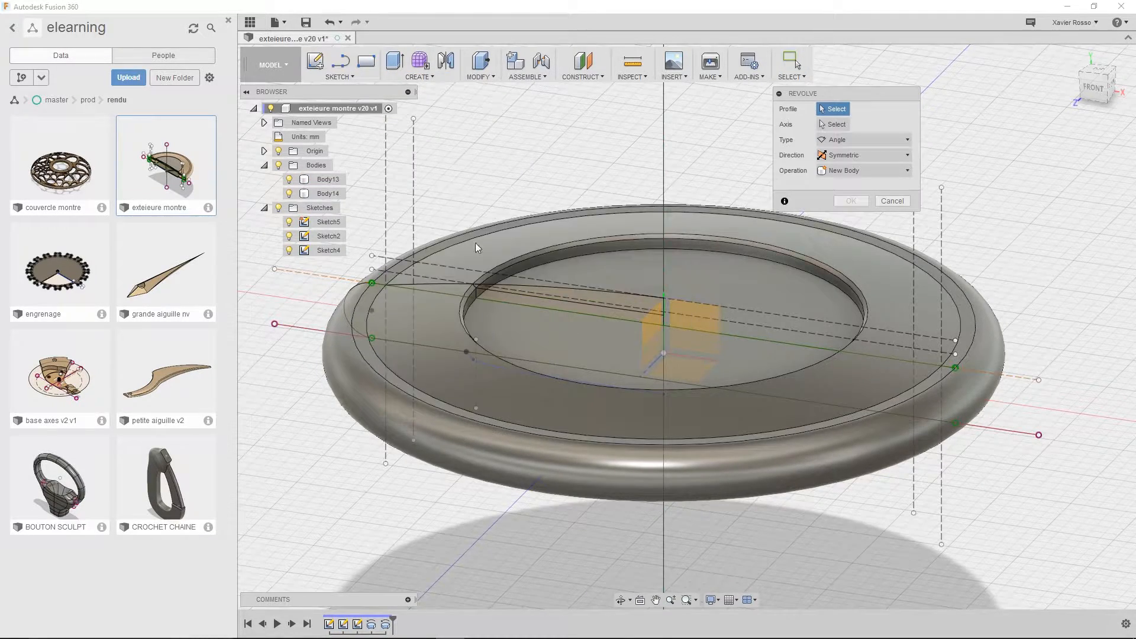
left_click(592, 298)
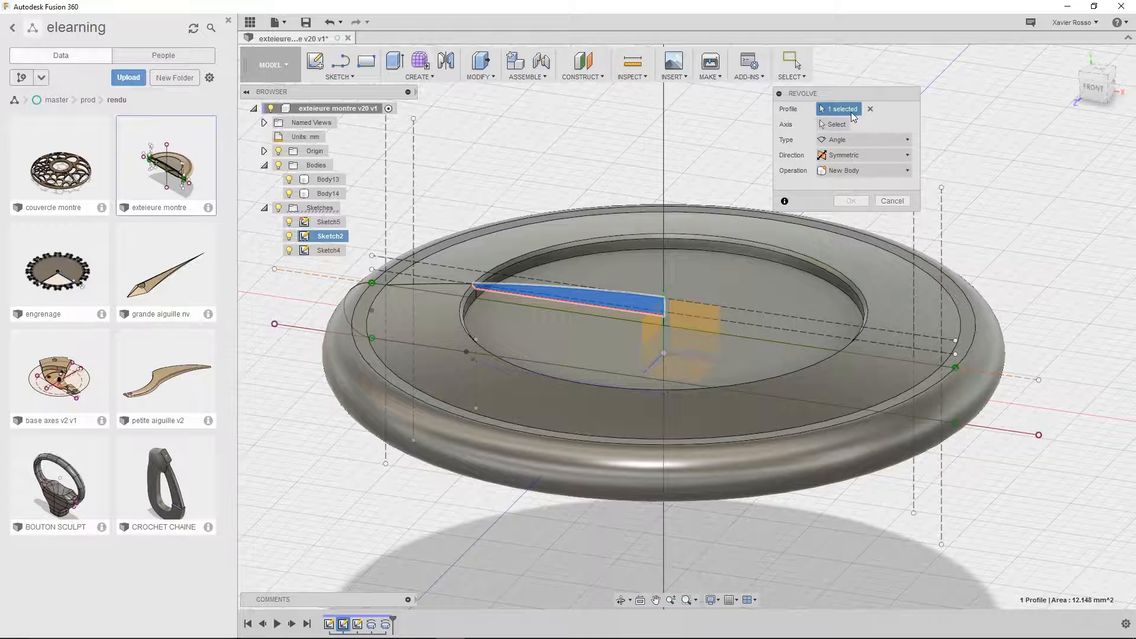
left_click(834, 124)
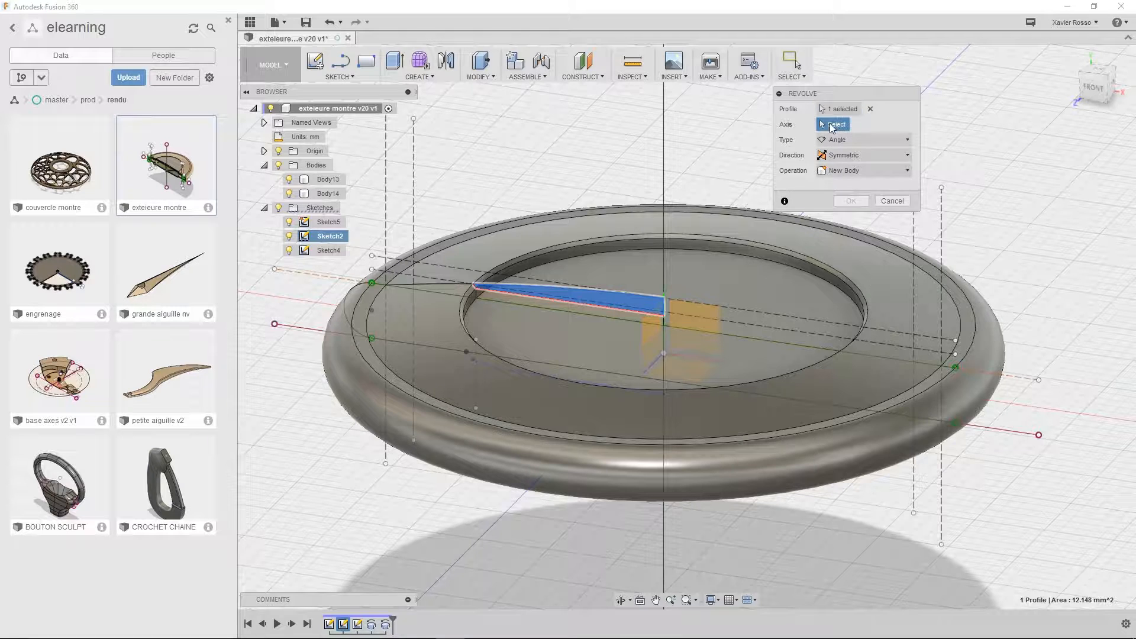
left_click(663, 295)
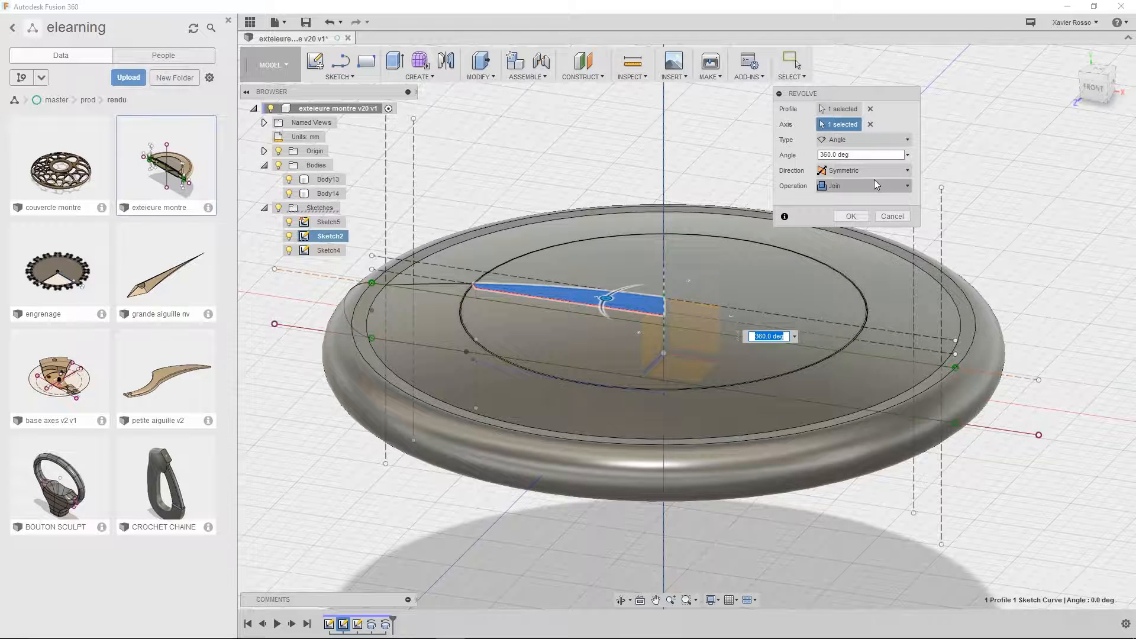
left_click_drag(876, 94, 928, 62)
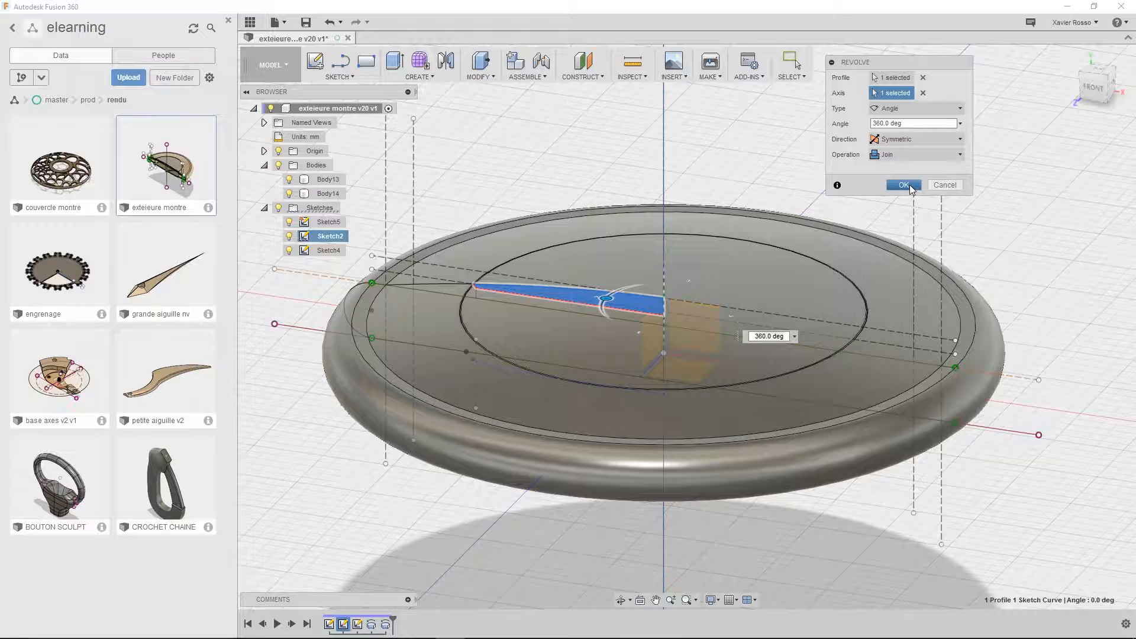
left_click(905, 185)
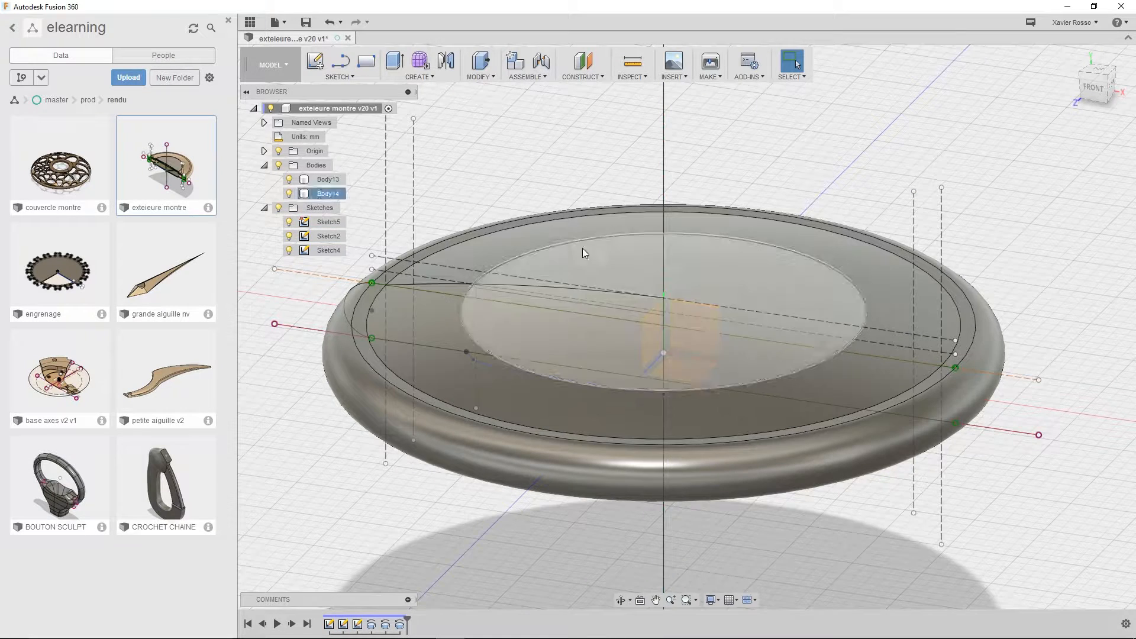
left_click(329, 194)
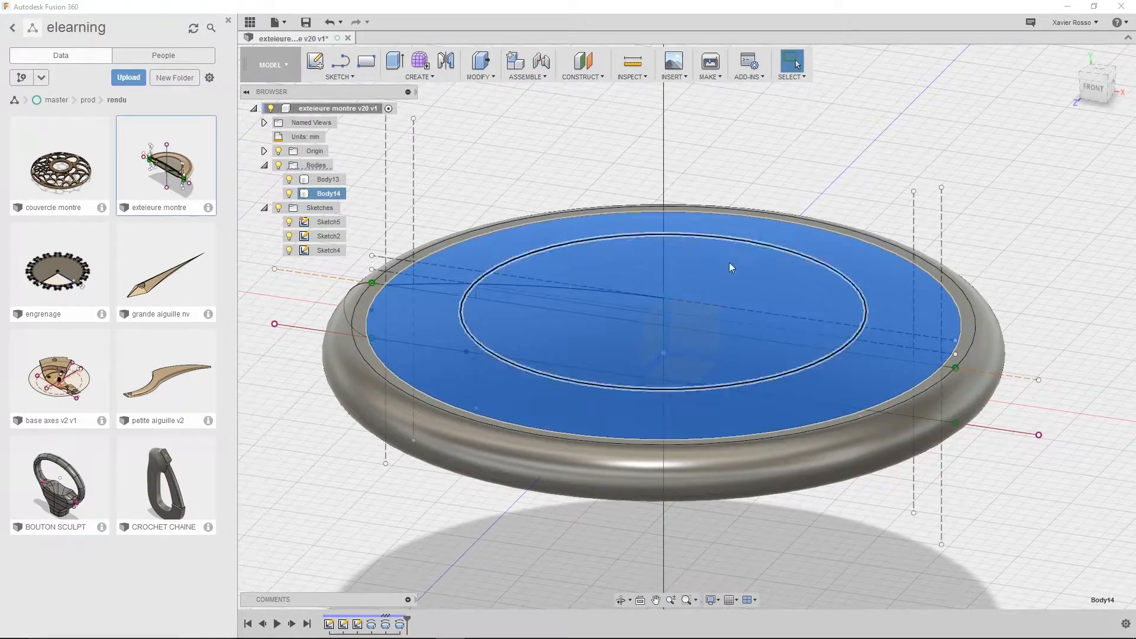
Revolve the profile on the underside of the case 360 degrees symmetrically around the vertical centre axis as a new body
middle_click_drag(729, 261, 800, 224, "shift")
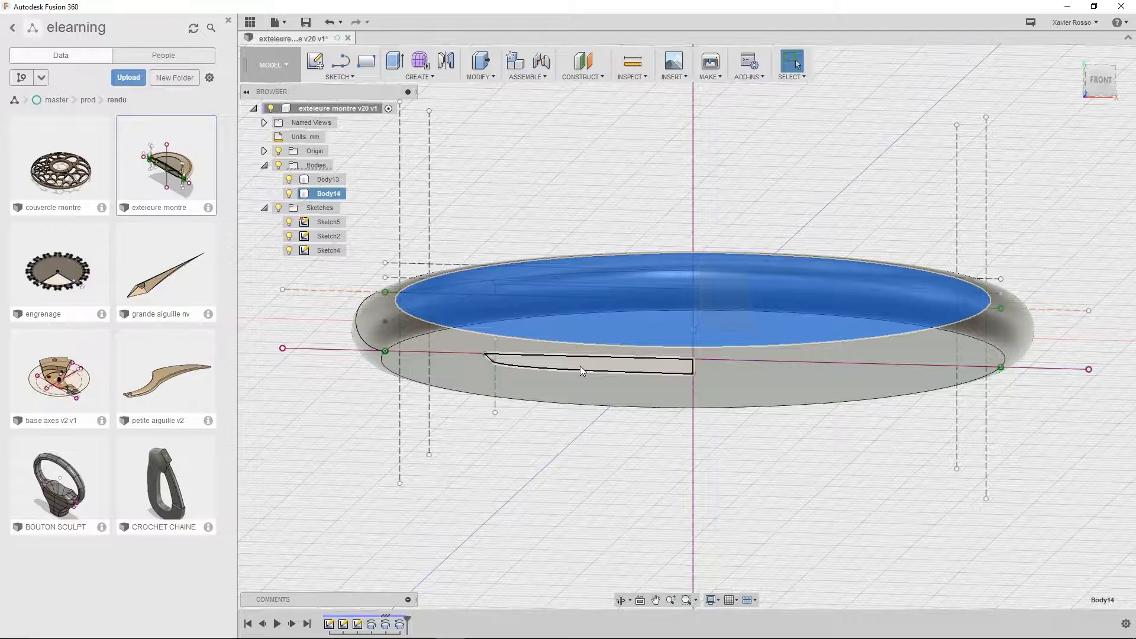
middle_click_drag(871, 337, 676, 312, "shift")
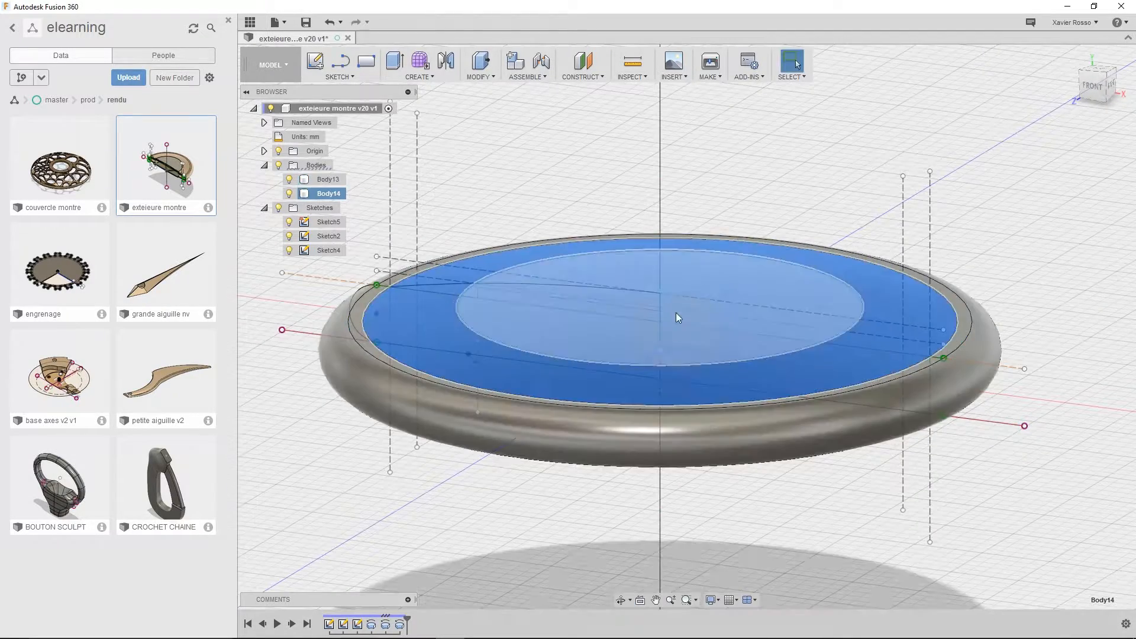
left_click(407, 77)
left_click(421, 118)
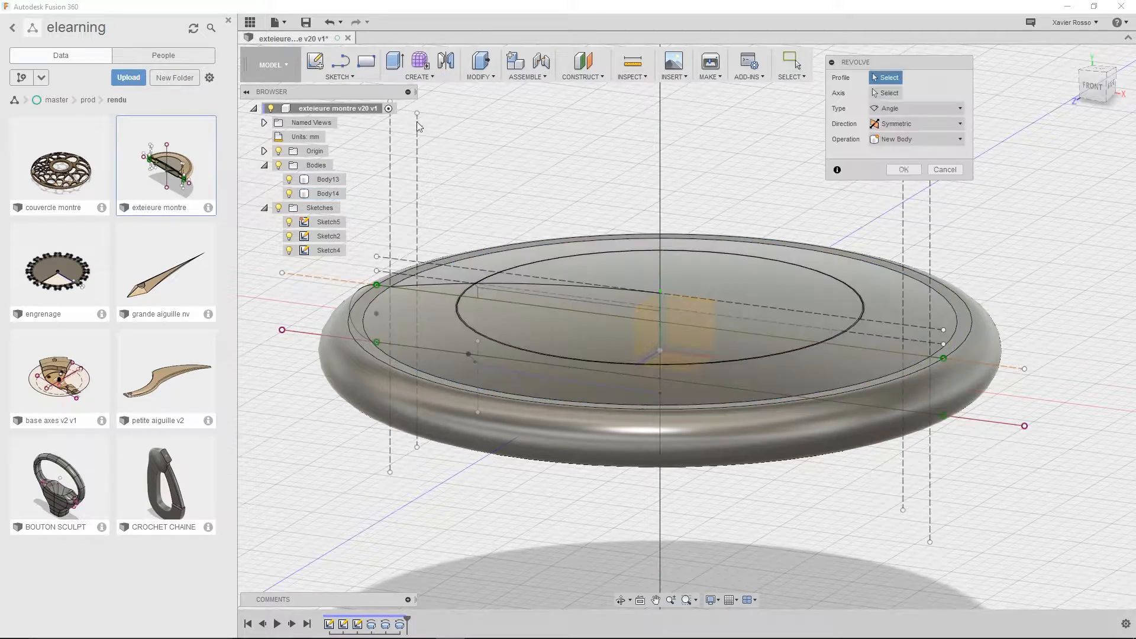
middle_click_drag(420, 125, 594, 195, "shift")
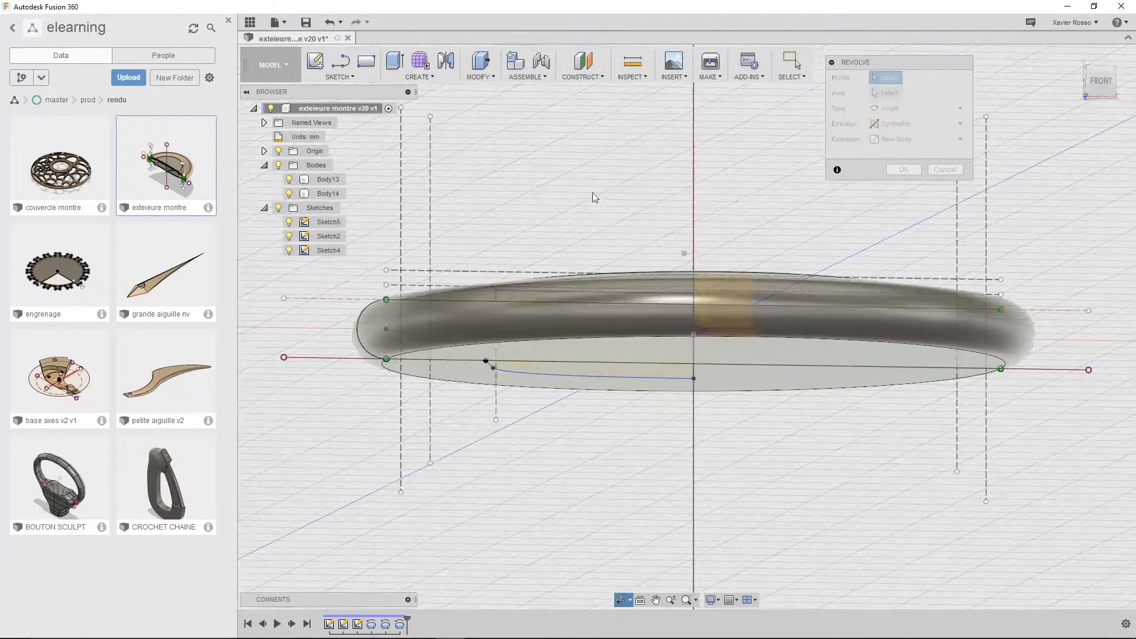
left_click(606, 364)
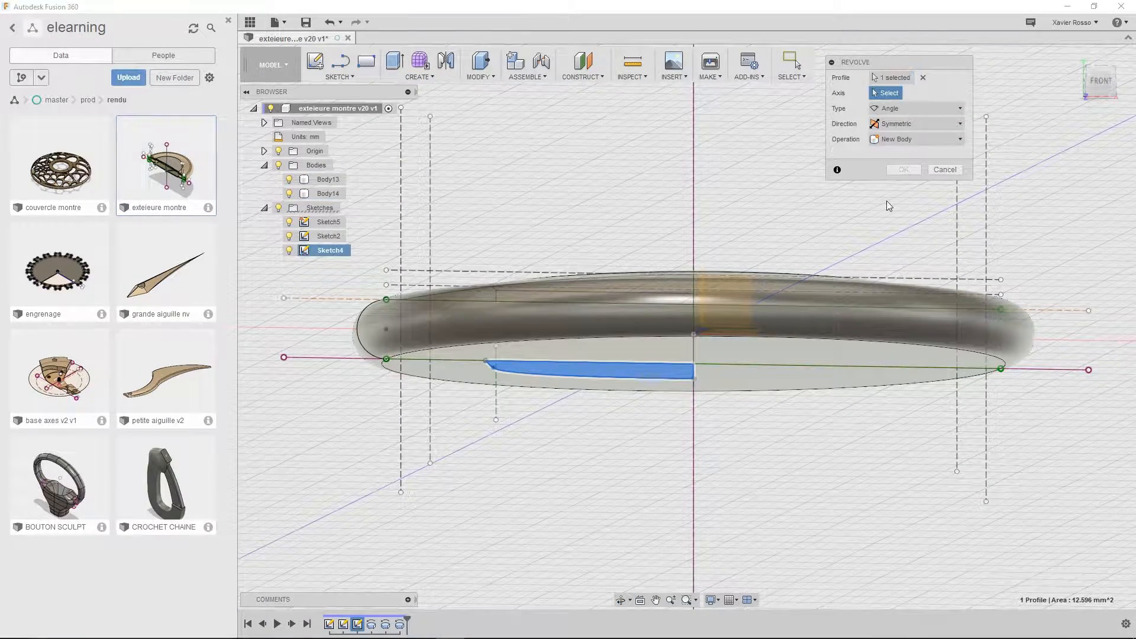
left_click(694, 381)
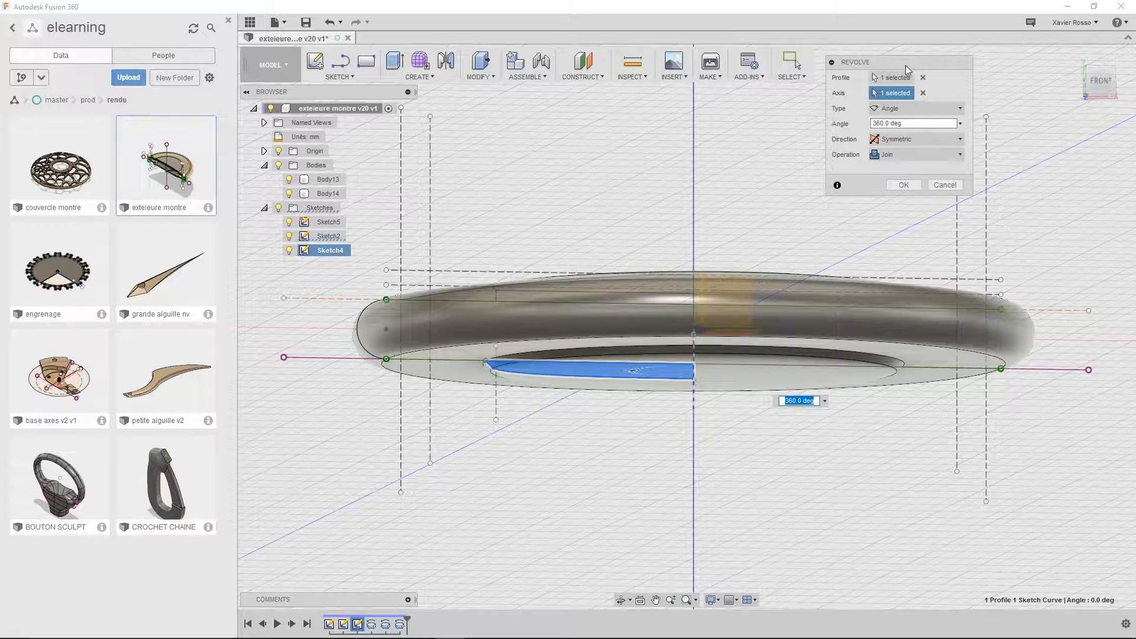
left_click_drag(906, 69, 883, 115)
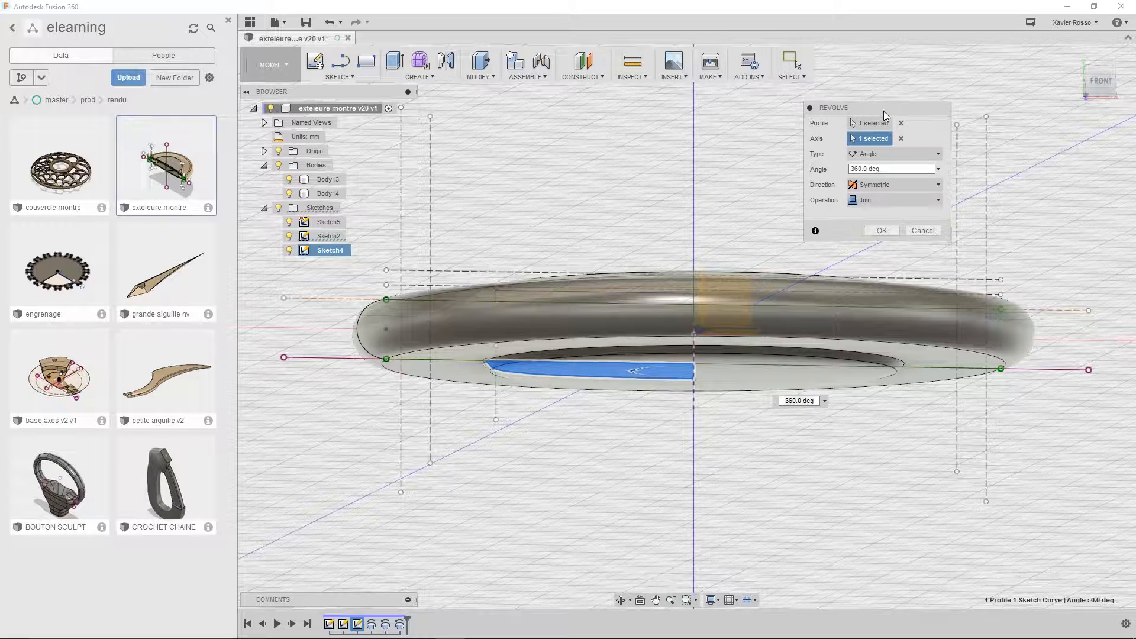
left_click(865, 201)
left_click(870, 261)
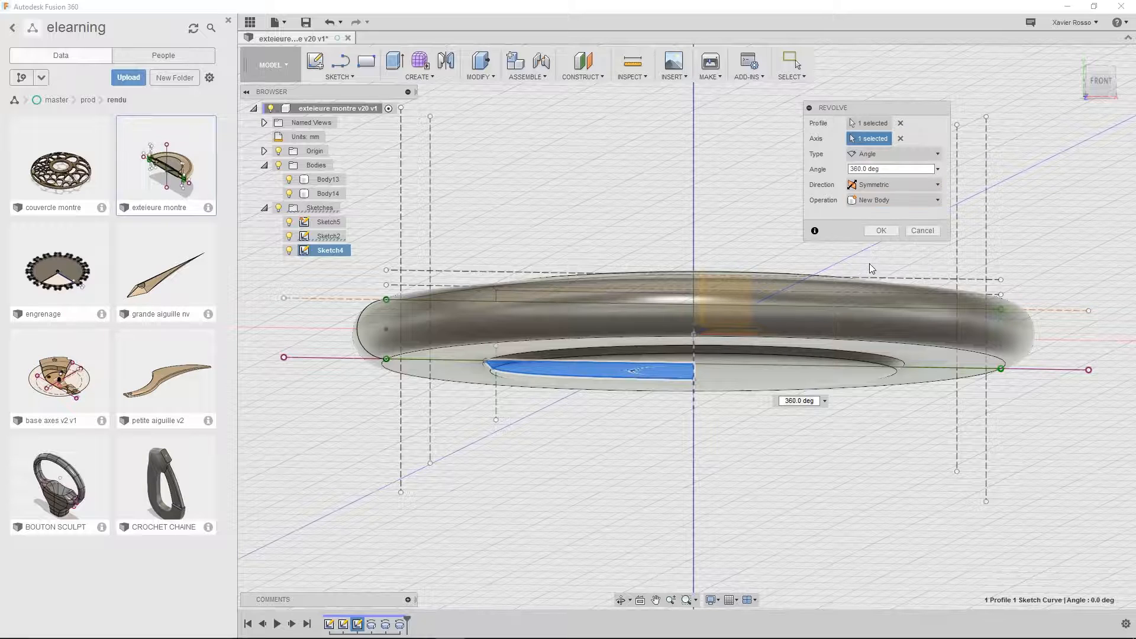
left_click(882, 231)
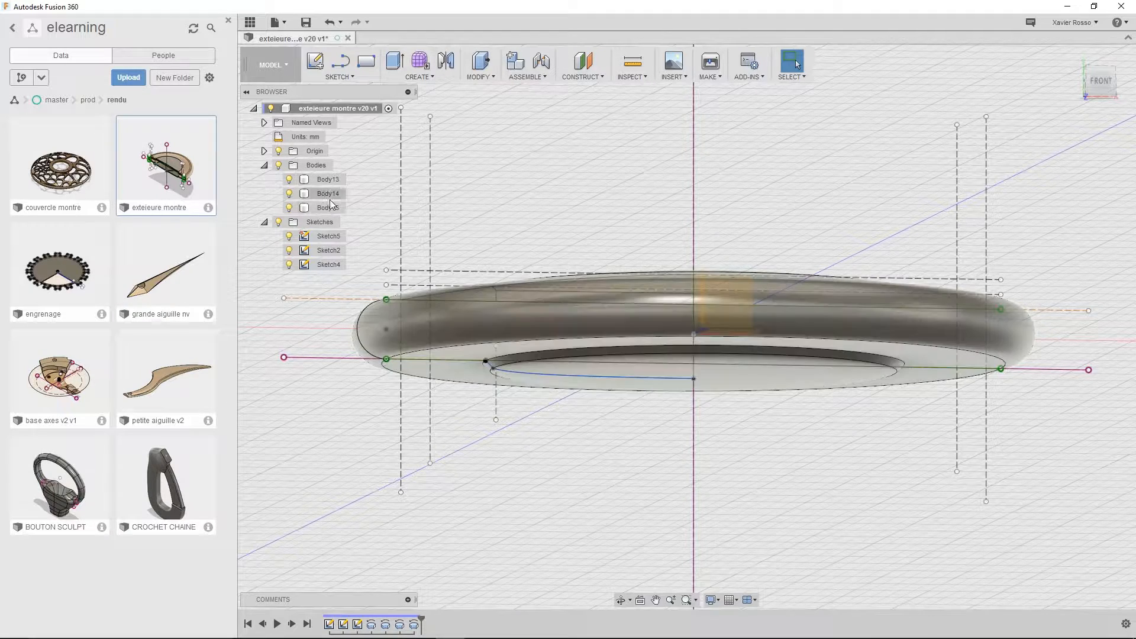
Rename the revolved body on the underside of the case as couvercle
left_click(329, 207)
double_click(330, 207)
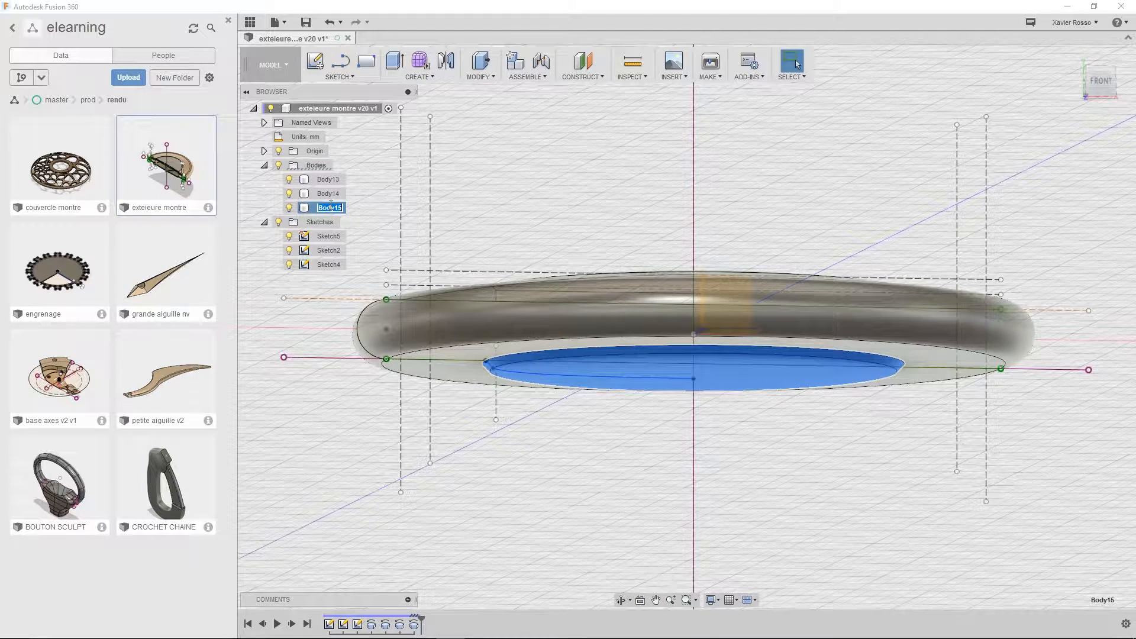
type("couvercle")
key("Return")
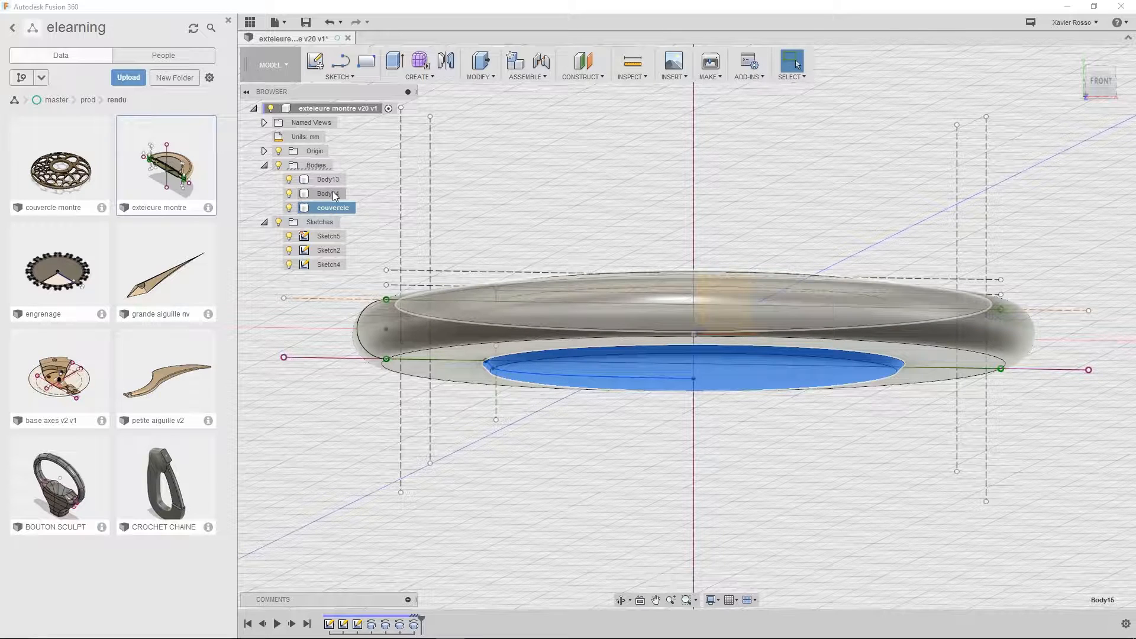
Rename the upper body of the case, Body14, as partie sup
middle_click_drag(465, 238, 478, 259, "shift")
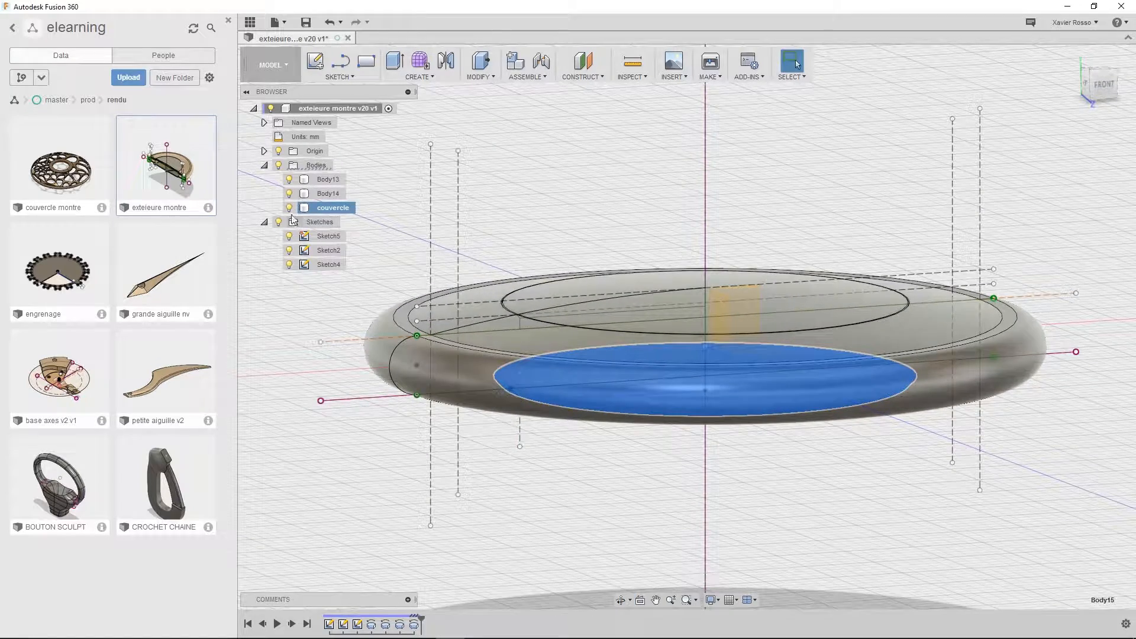
left_click(326, 193)
double_click(333, 194)
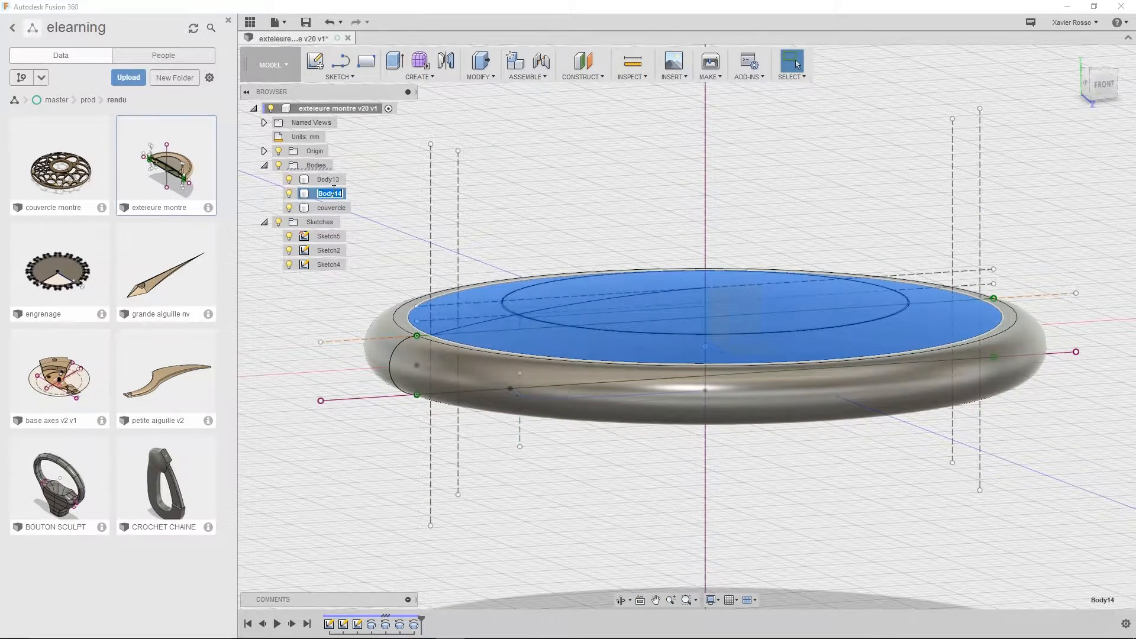
type("partie sup")
key("Return")
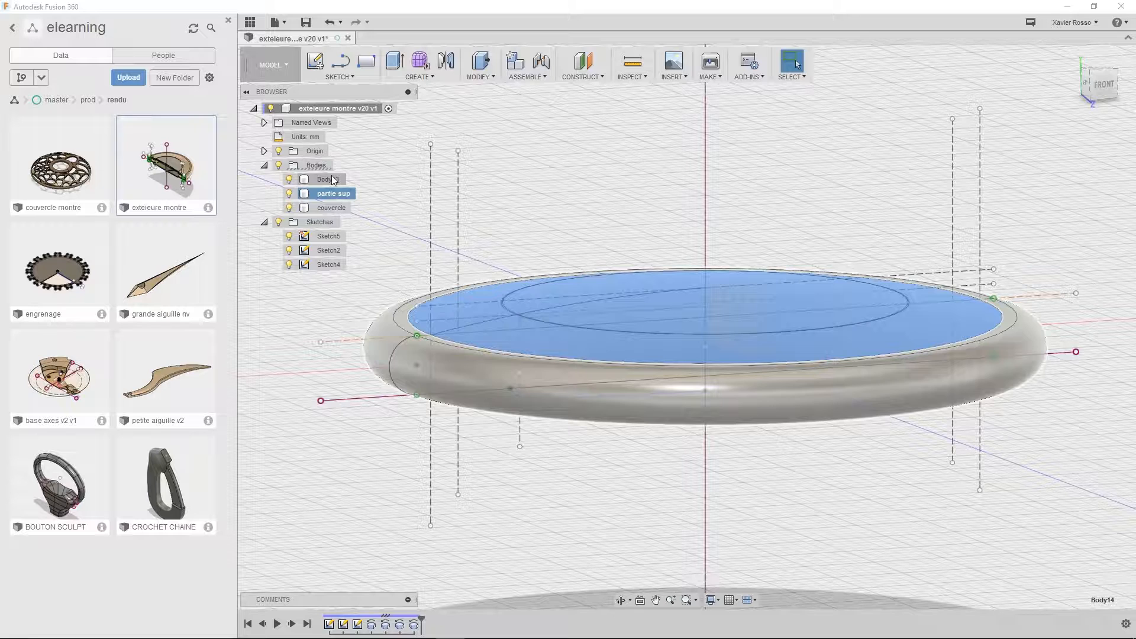
Rename the main case body, Body13, as base
double_click(334, 179)
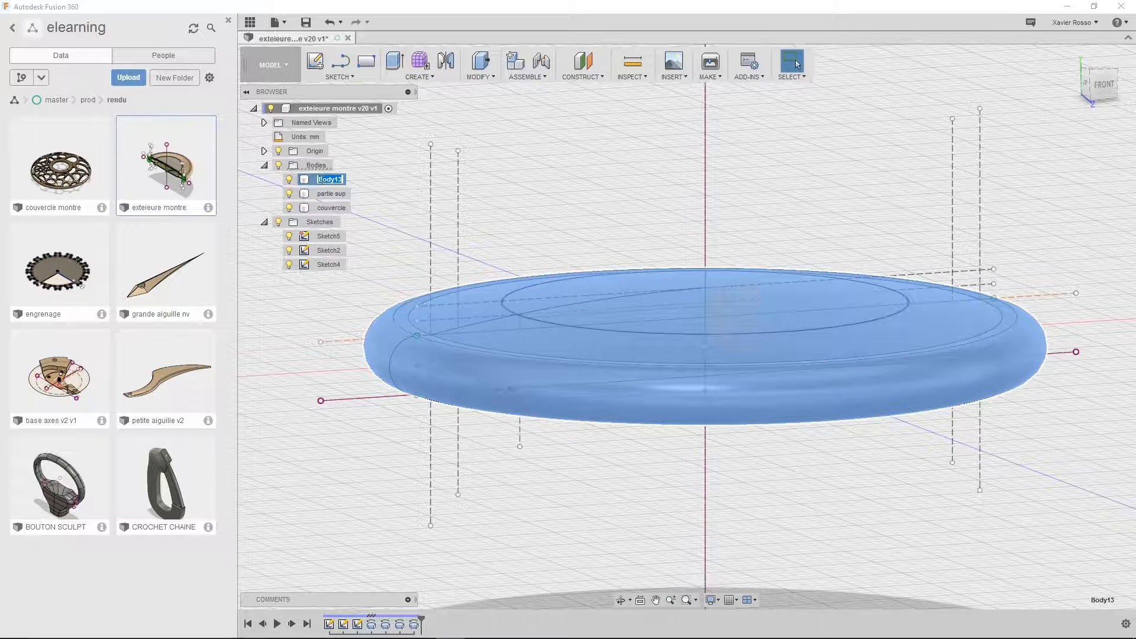
type("base")
key("Return")
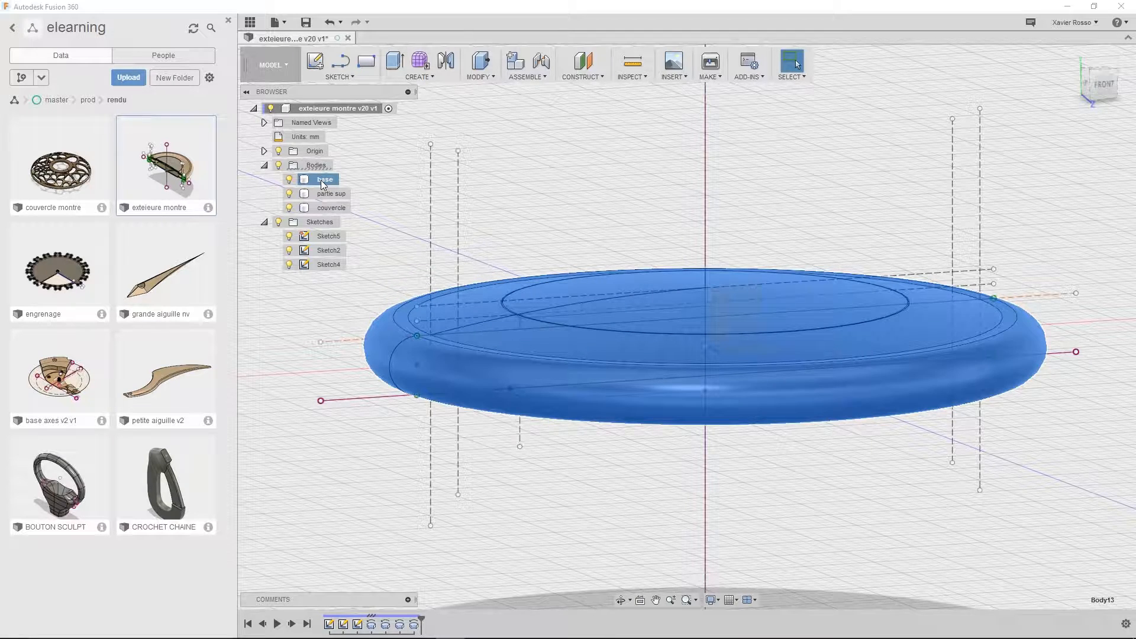
Hide the partie sup and couvercle bodies, leaving only the base body displayed
middle_click_drag(712, 242, 675, 254, "shift")
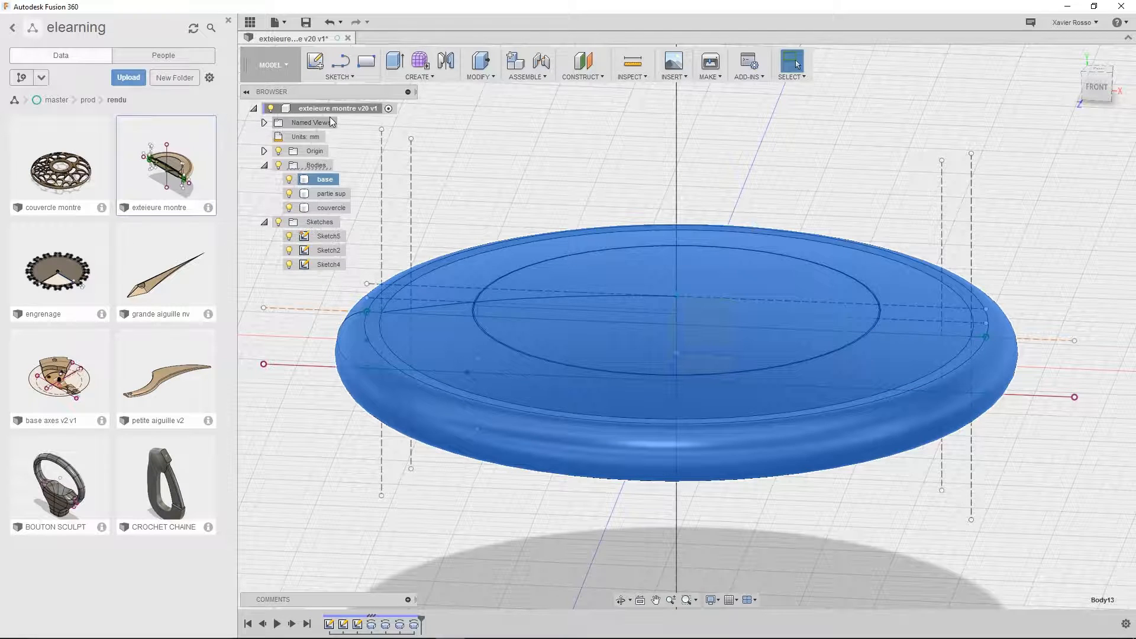
left_click(289, 237)
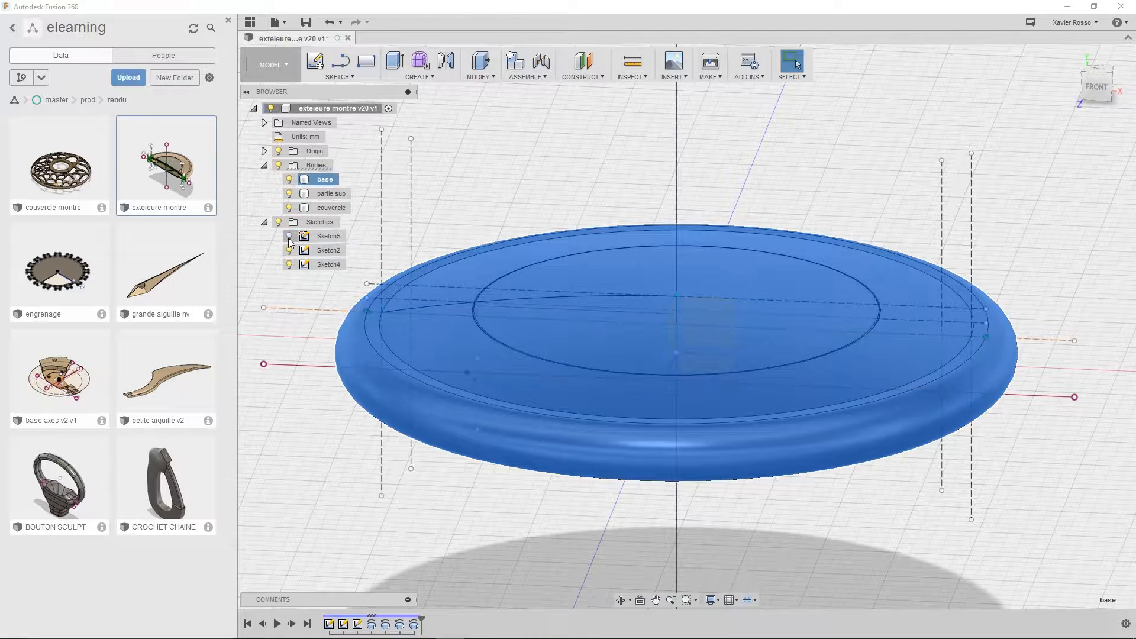
left_click(289, 237)
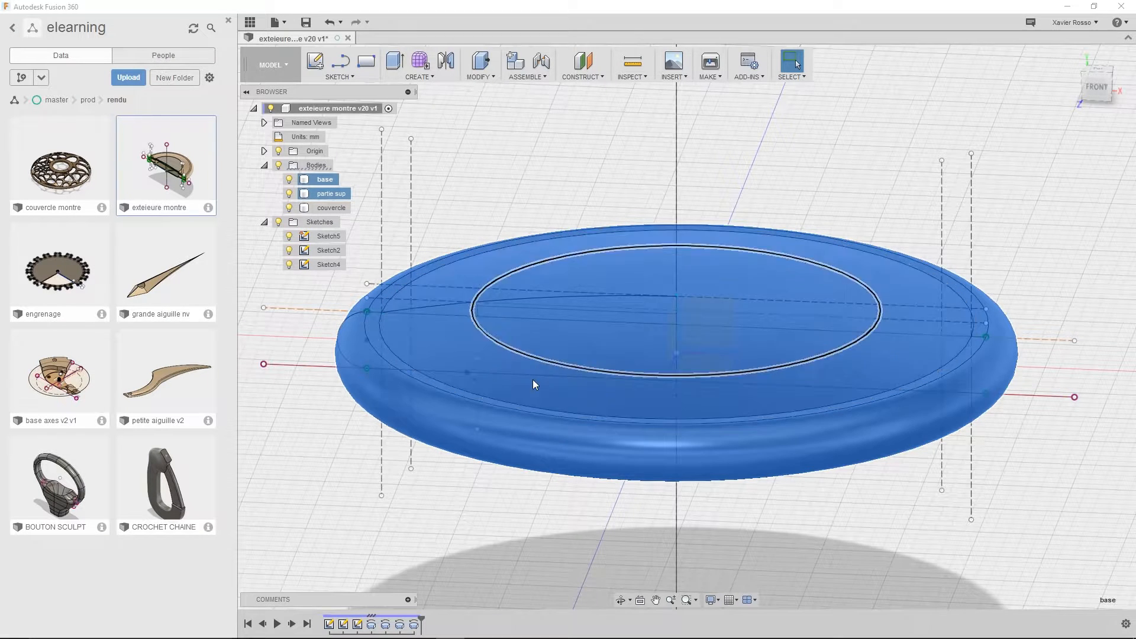
left_click(290, 193)
left_click(290, 207)
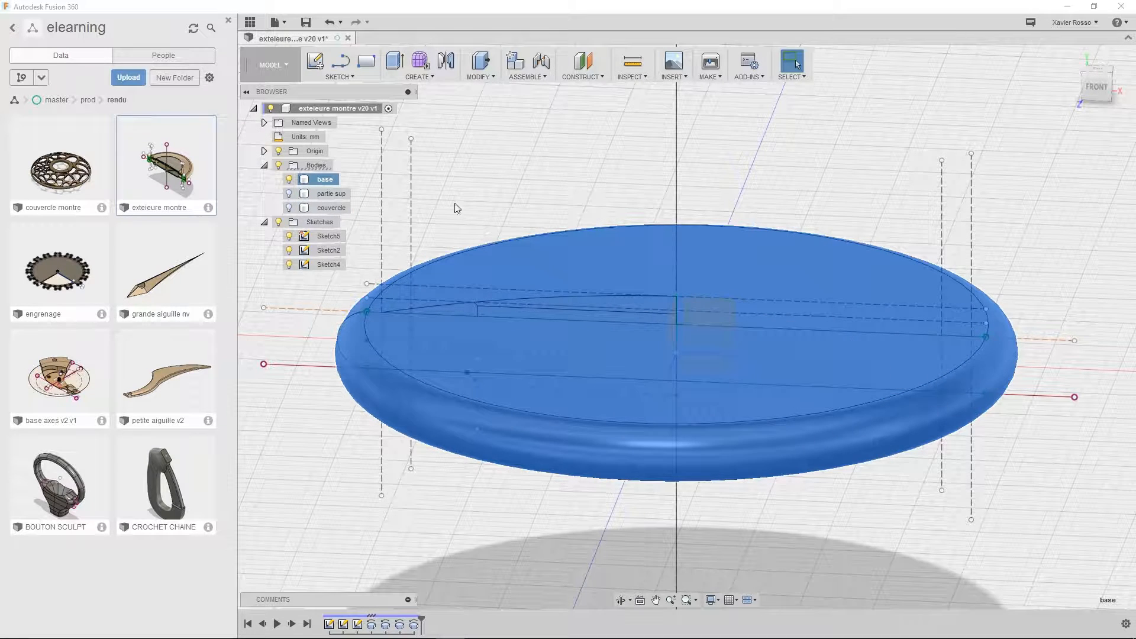
left_click(562, 133)
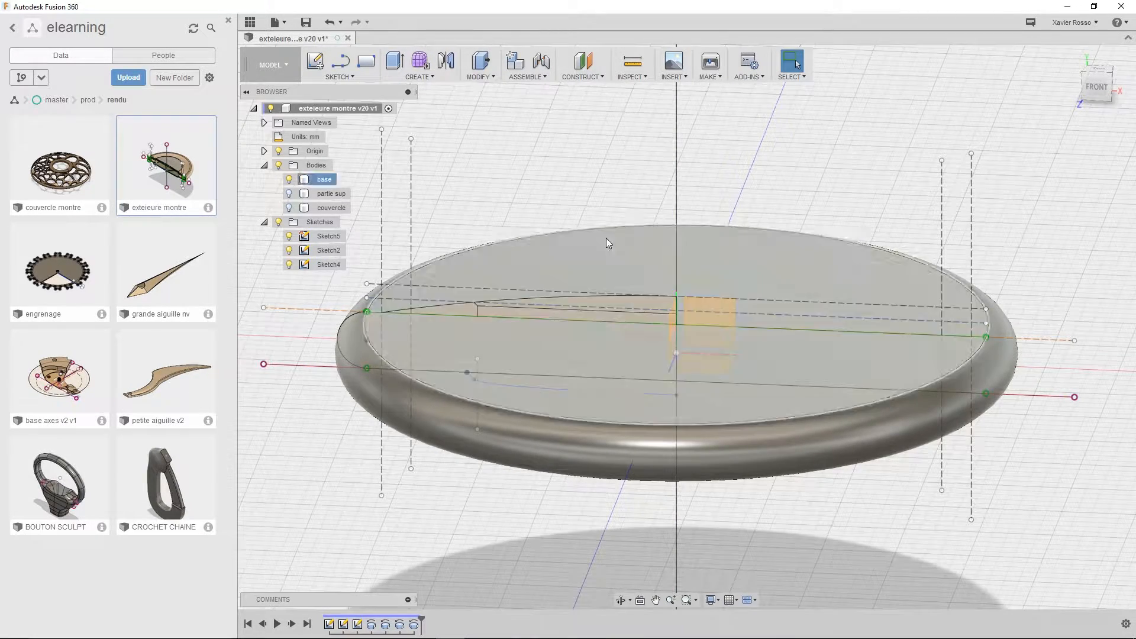
Start a section analysis of the base body using the XY origin plane as the cutting plane
left_click(634, 75)
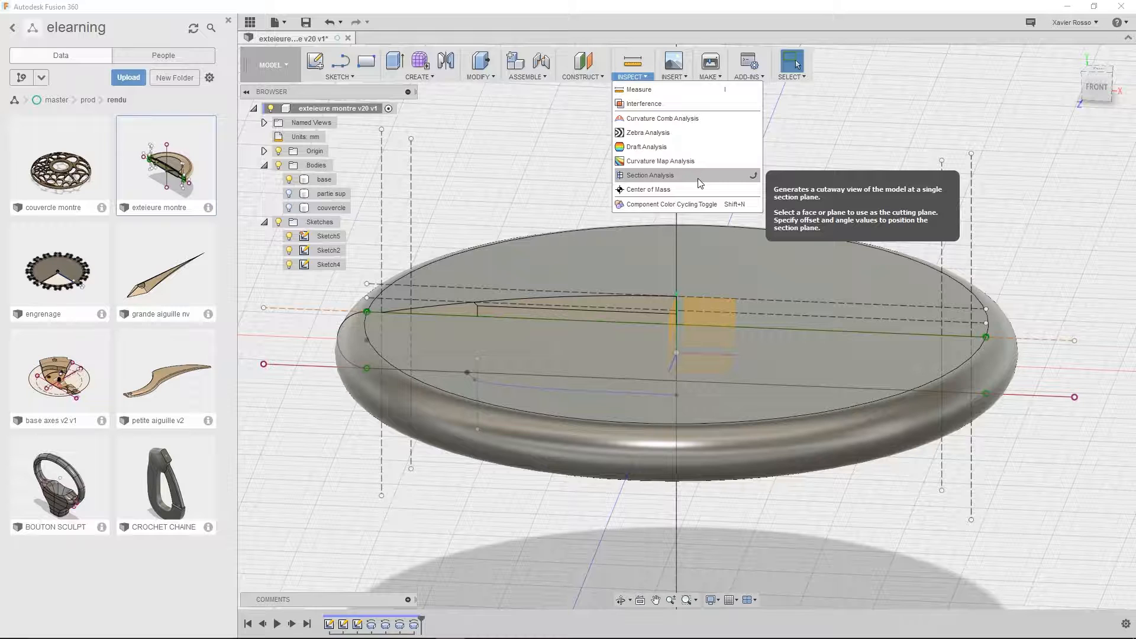
left_click(698, 175)
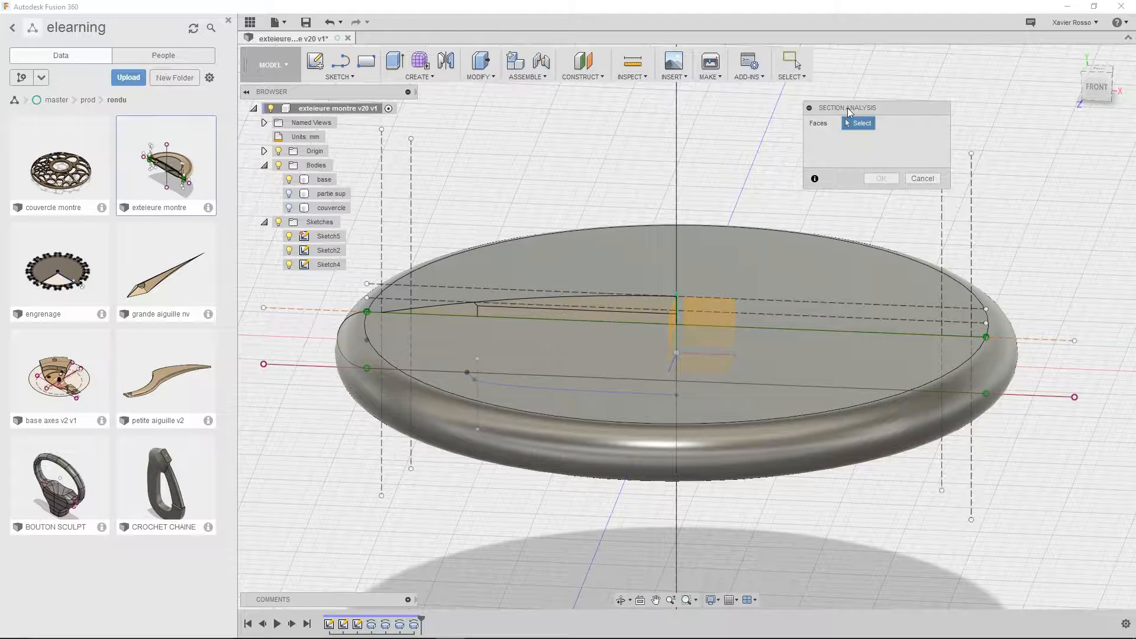
left_click_drag(849, 113, 864, 118)
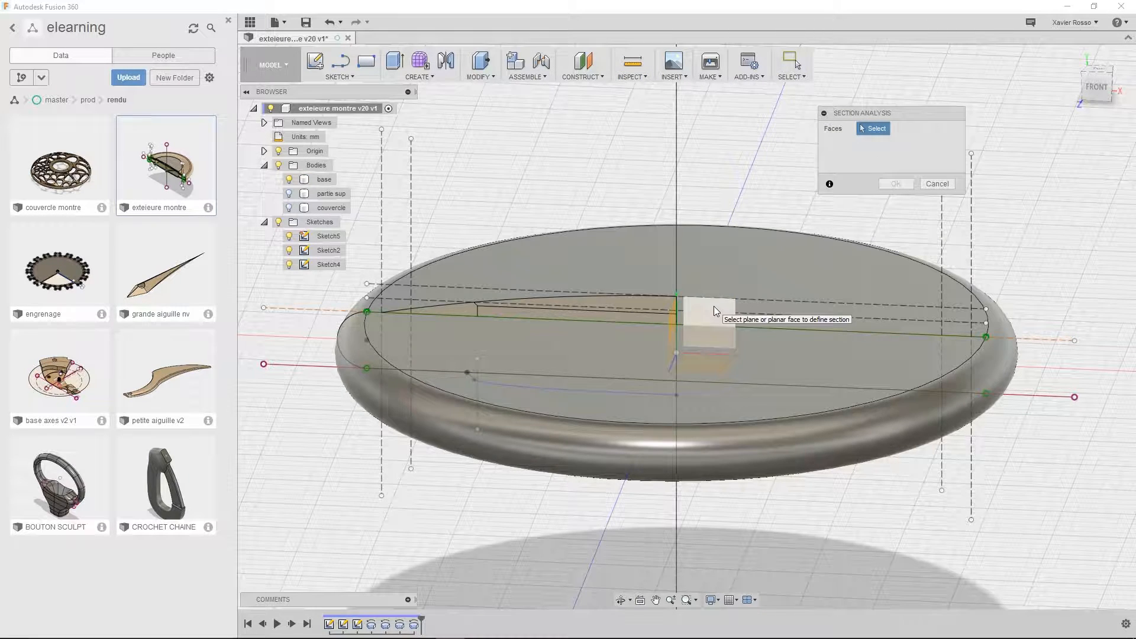
middle_click_drag(712, 306, 764, 304, "shift")
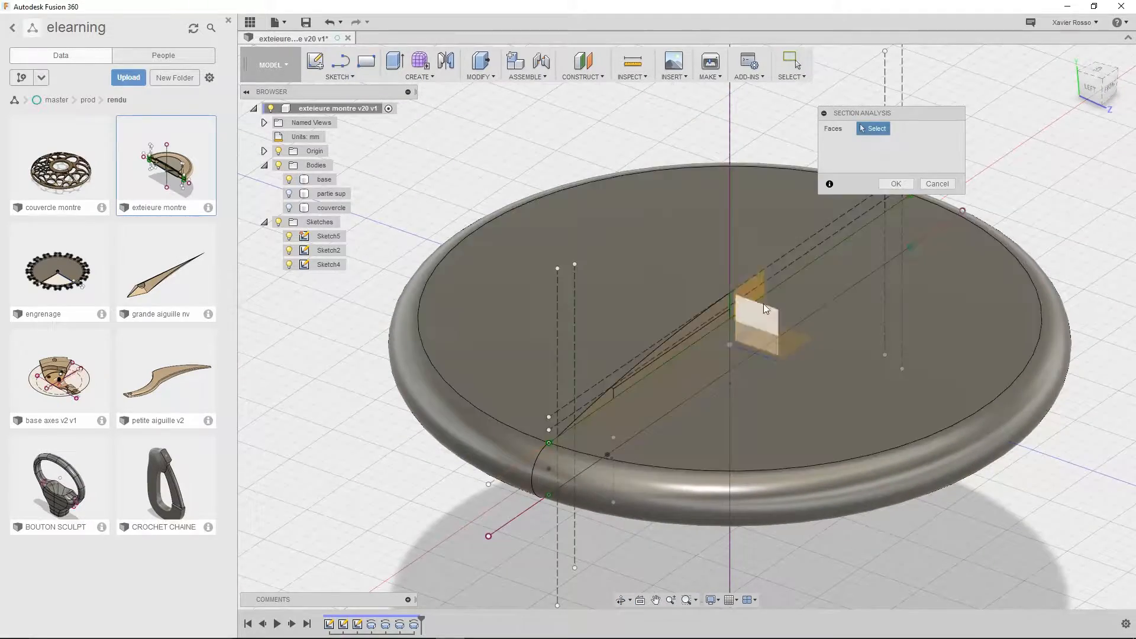
left_click(752, 292)
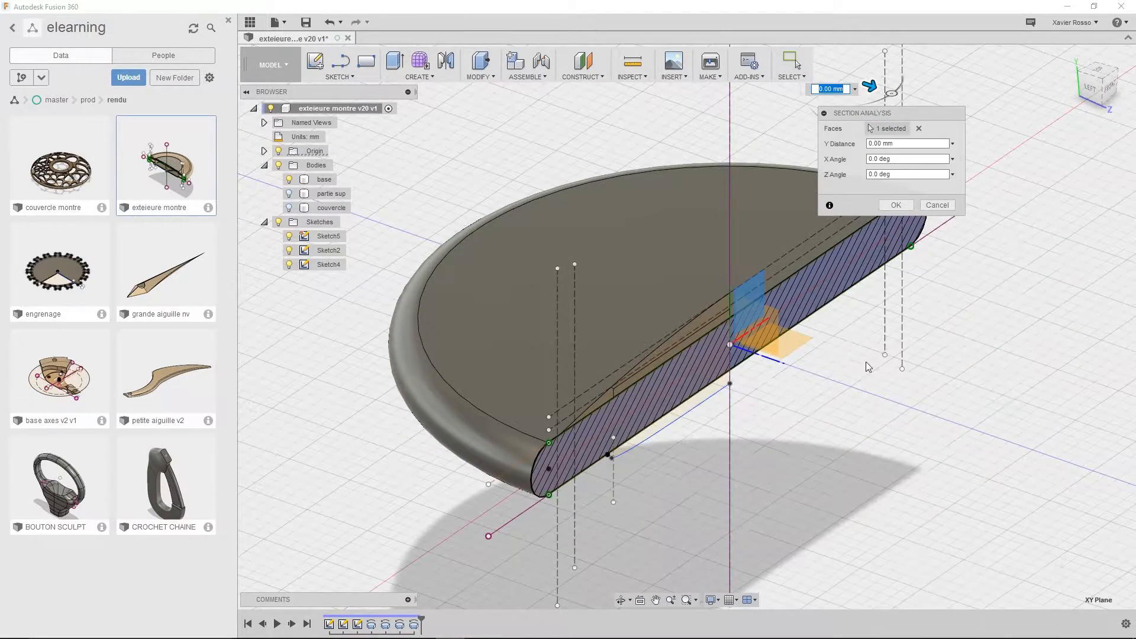
middle_click_drag(866, 362, 776, 340, "shift")
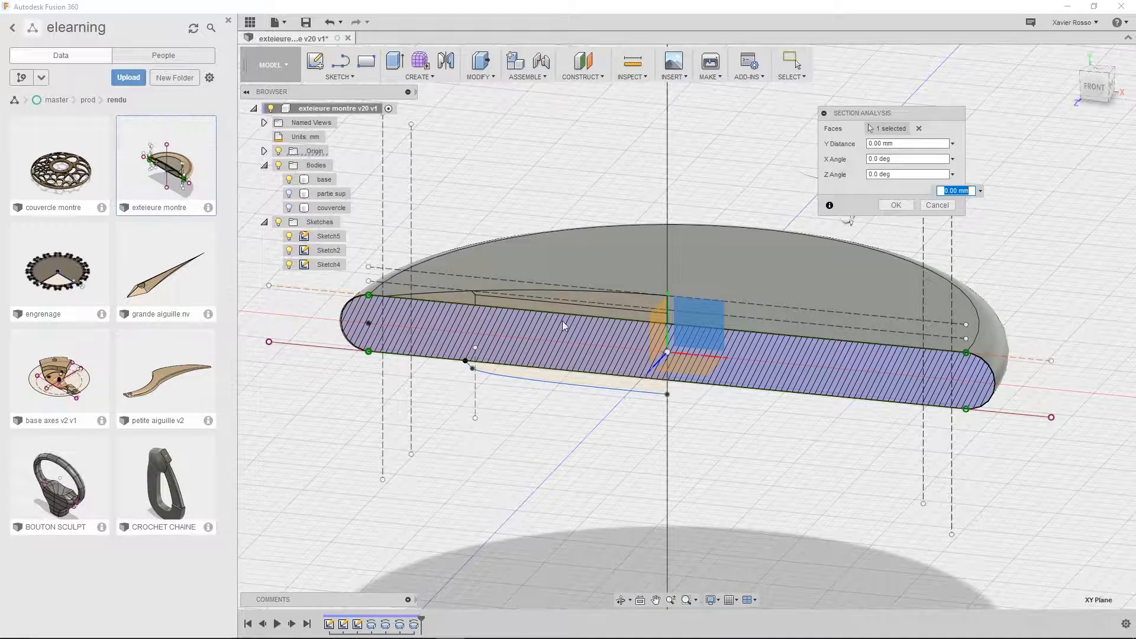
scroll(881, 385, "up", 3)
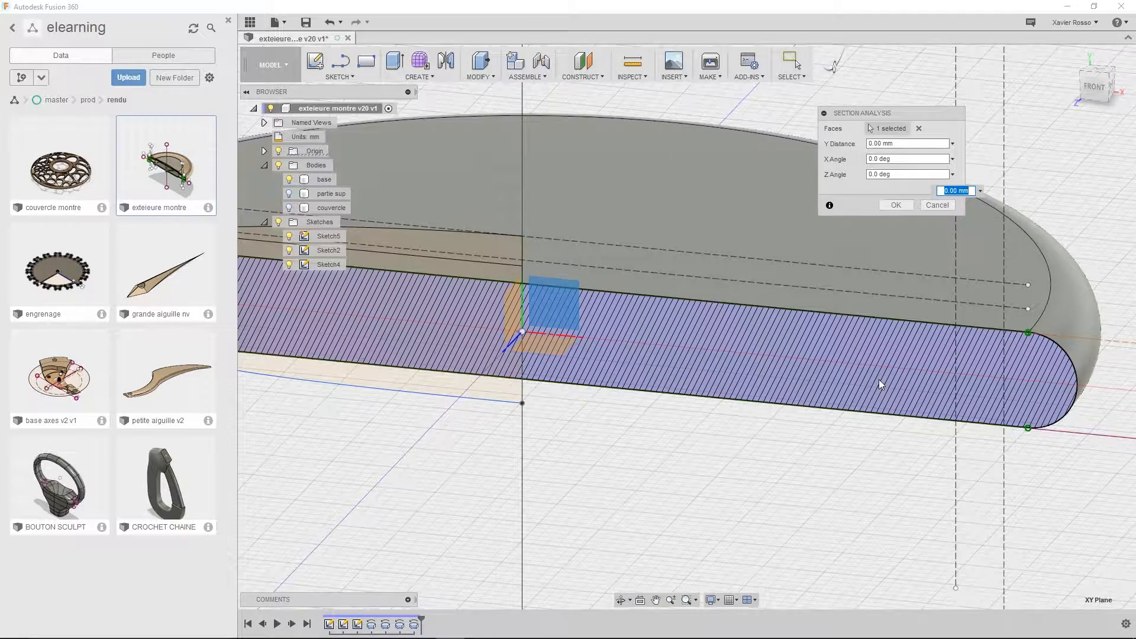
scroll(793, 370, "down", 2)
scroll(686, 379, "down", 1)
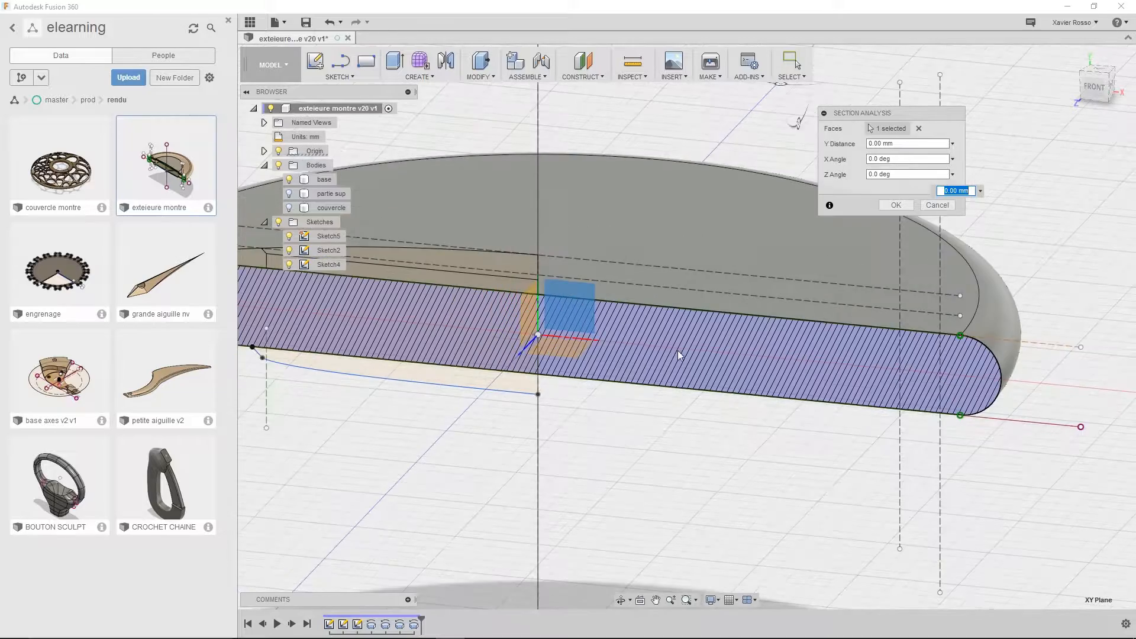
scroll(600, 349, "down", 1)
Shift the section plane back and forth through the base, finish with a Y distance of -4 mm, and accept the section analysis
middle_click_drag(631, 385, 726, 457)
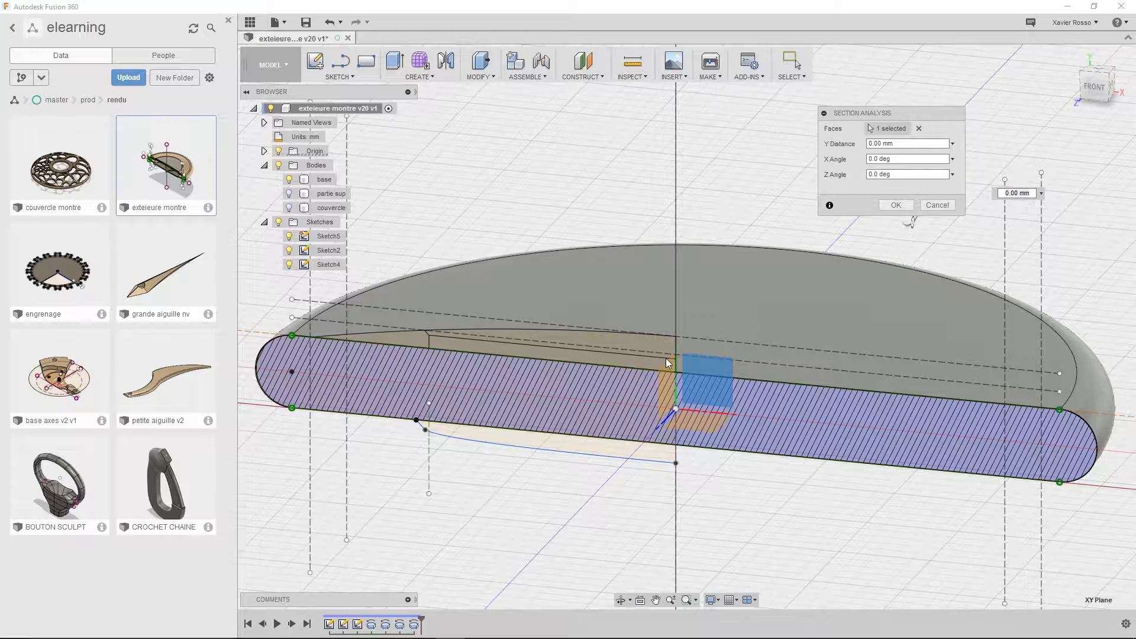
scroll(674, 384, "down", 2)
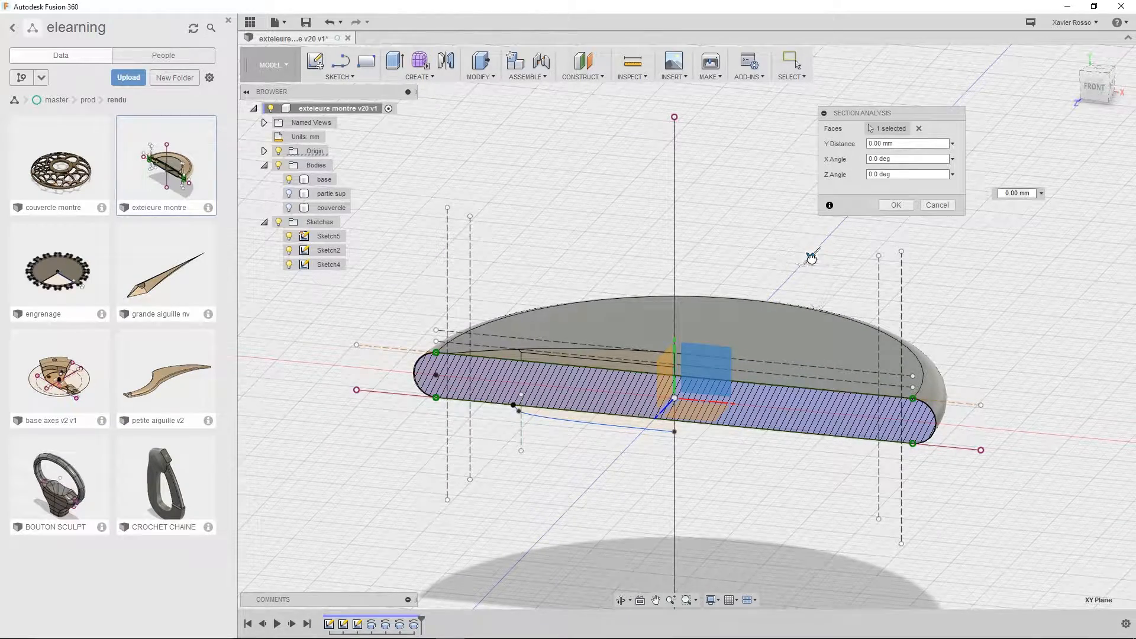
mouse_move(811, 255)
left_mouse_down()
mouse_move(725, 350)
mouse_move(757, 313)
mouse_move(806, 292)
left_mouse_up()
left_click_drag(821, 284, 820, 285)
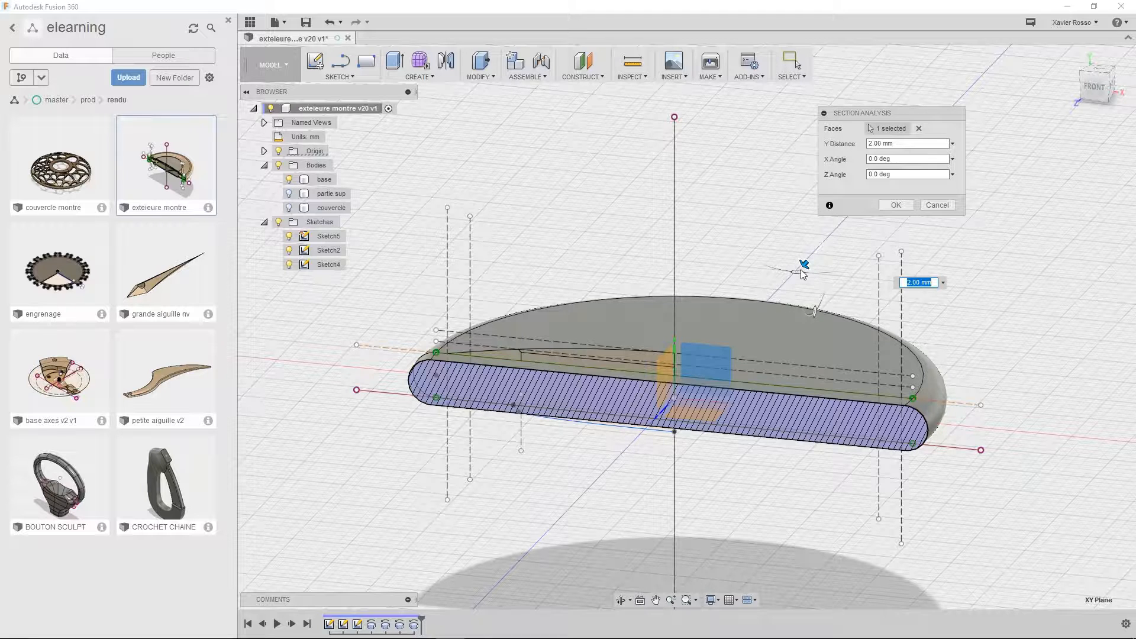
mouse_move(802, 264)
left_mouse_down()
mouse_move(731, 342)
mouse_move(854, 213)
mouse_move(793, 272)
left_mouse_up()
middle_click_drag(824, 276, 882, 295, "shift")
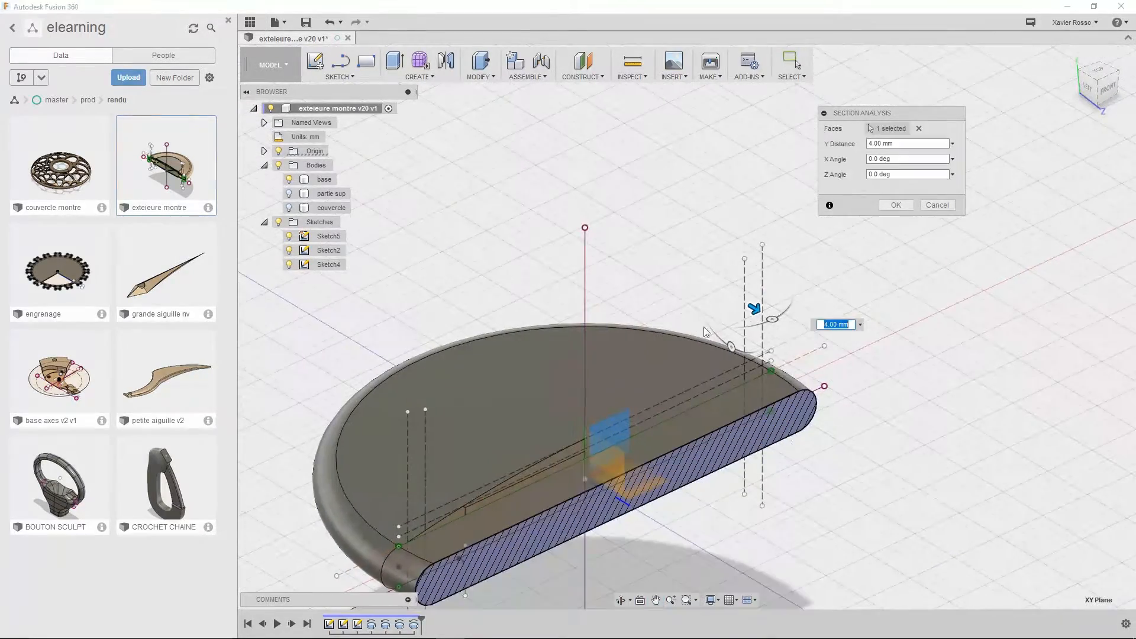
mouse_move(776, 319)
left_mouse_down()
mouse_move(795, 289)
mouse_move(762, 252)
mouse_move(726, 319)
mouse_move(669, 344)
mouse_move(686, 314)
mouse_move(764, 290)
mouse_move(740, 315)
mouse_move(756, 308)
left_mouse_up()
middle_click_drag(824, 344, 858, 318)
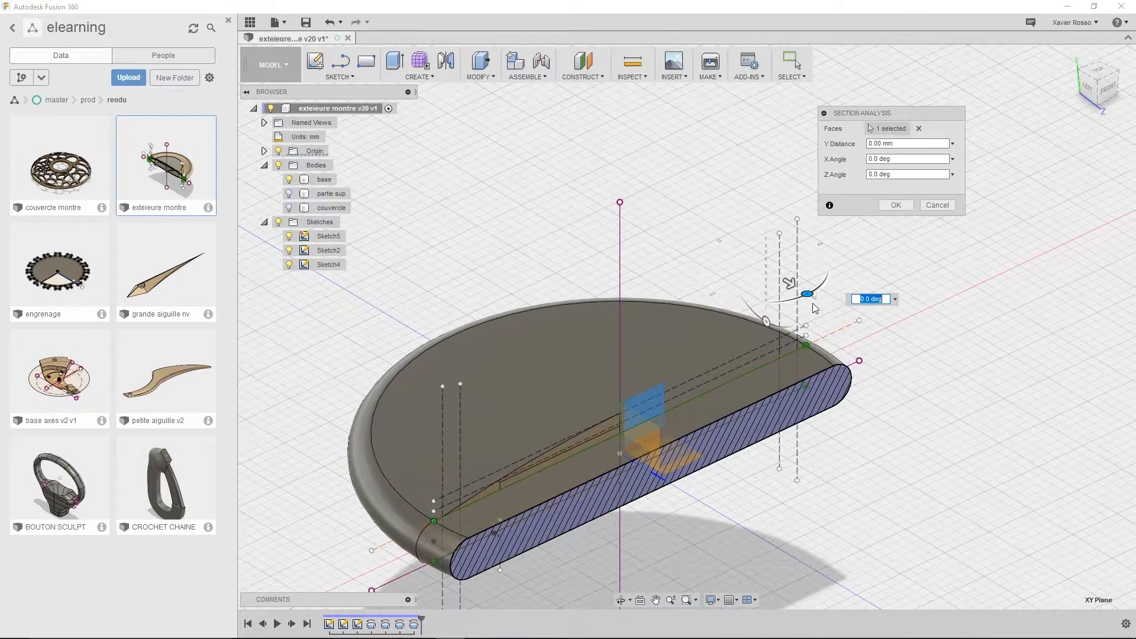
left_click_drag(785, 290, 751, 284)
middle_click_drag(905, 380, 846, 342, "shift")
middle_click_drag(868, 282, 898, 271)
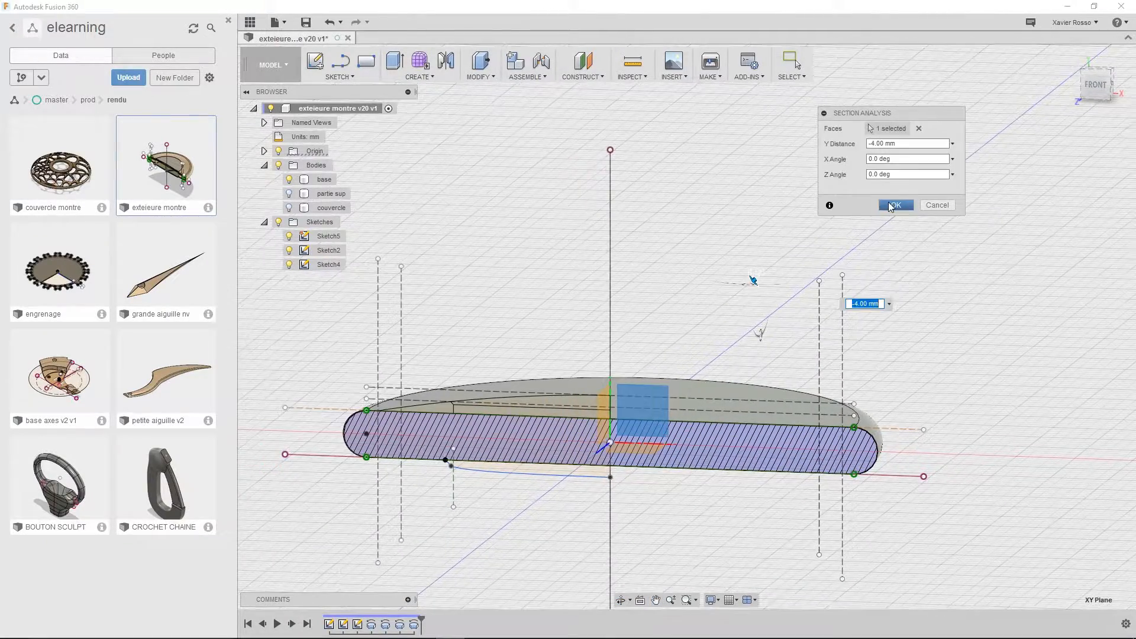
left_click(893, 205)
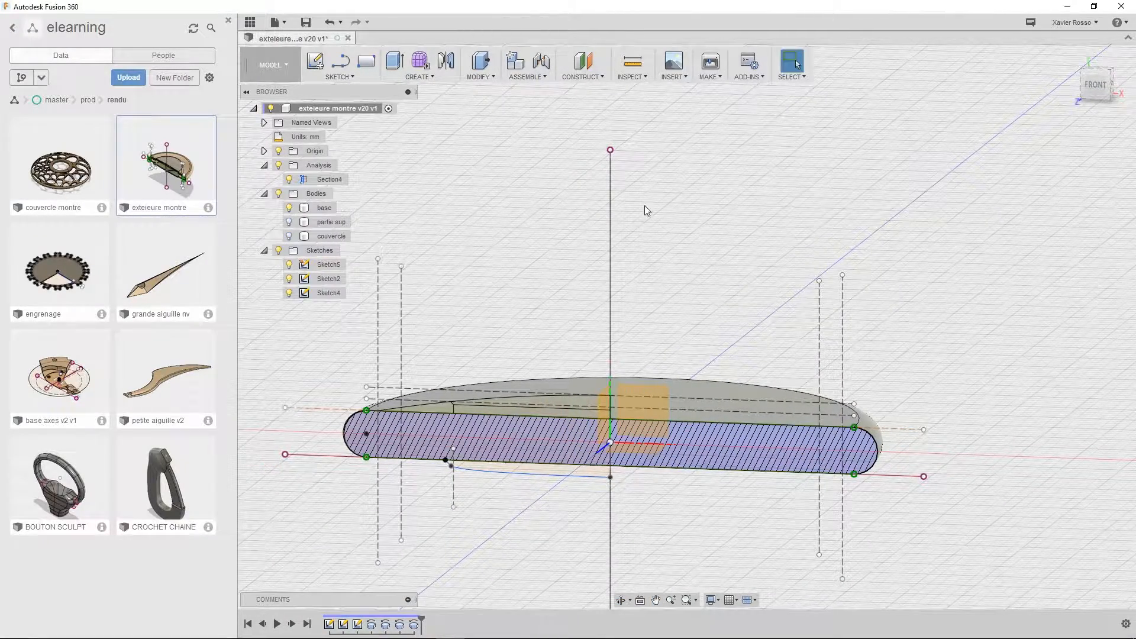
Toggle the section analysis off and on to compare the full and cut views of the base, ending with the cut view shown
middle_click_drag(678, 194, 696, 185)
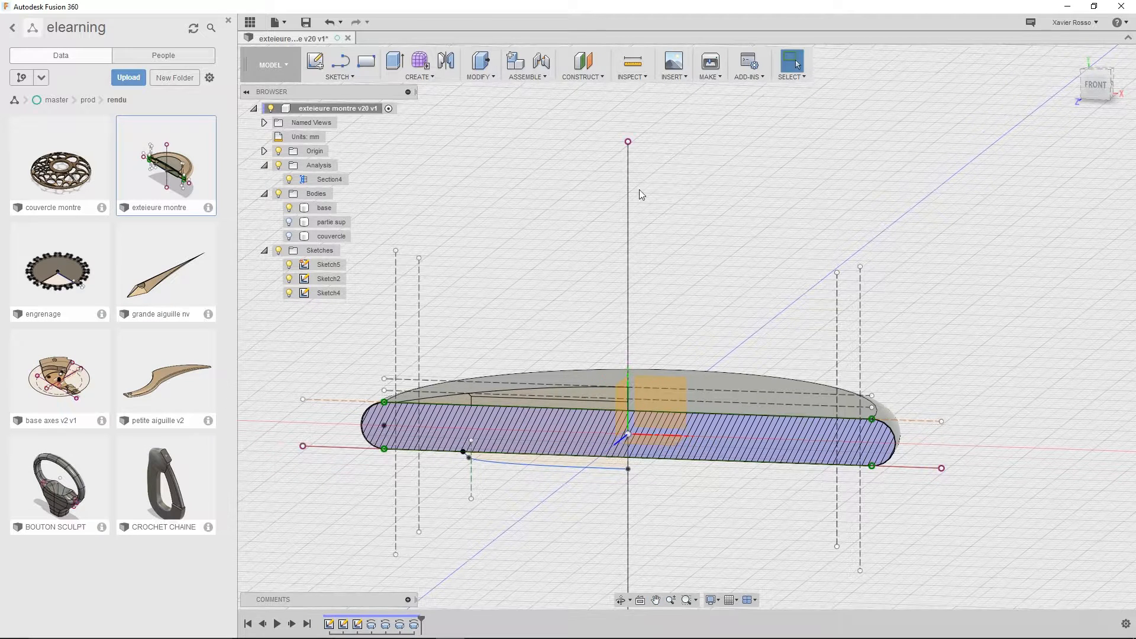
left_click(315, 181)
left_click(289, 179)
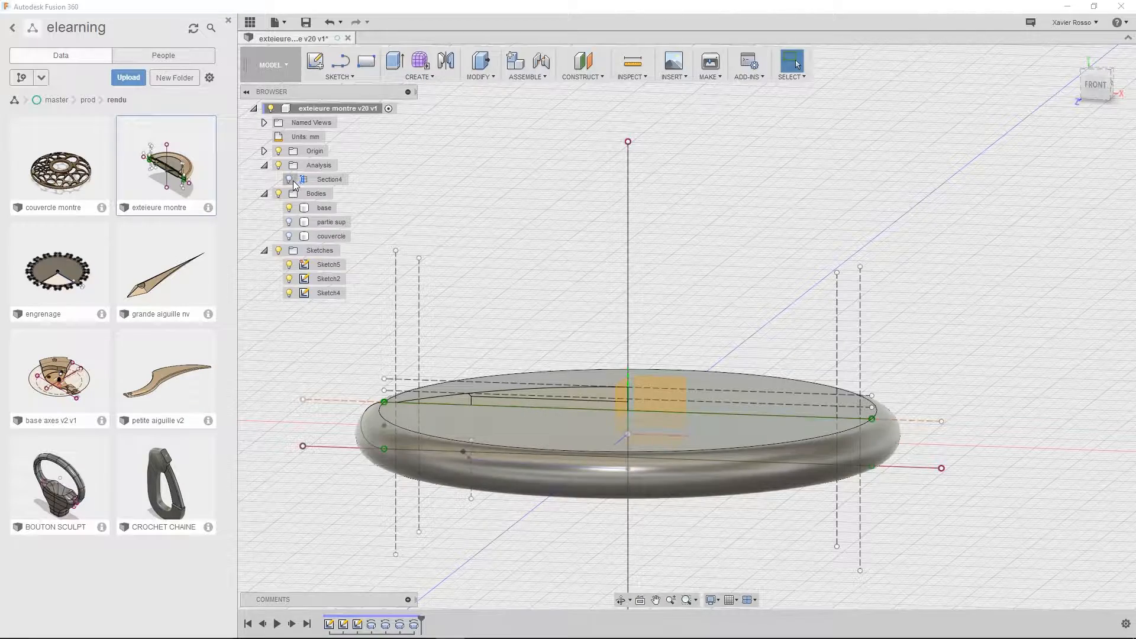
left_click(290, 180)
middle_click_drag(446, 243, 509, 276, "shift")
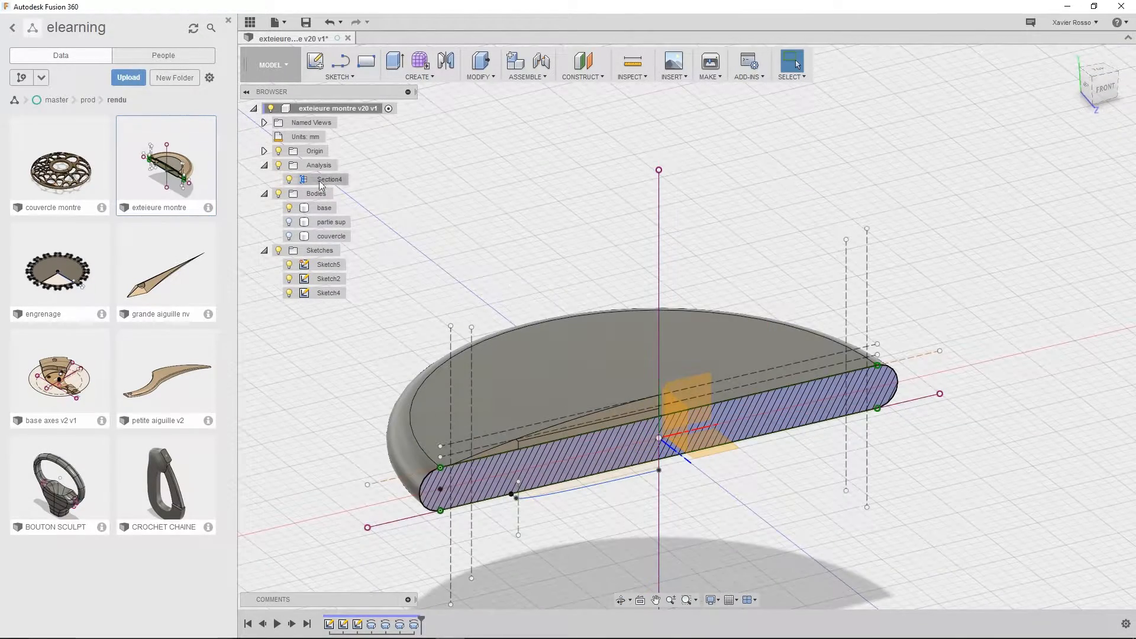
left_click(290, 180)
left_click(290, 180)
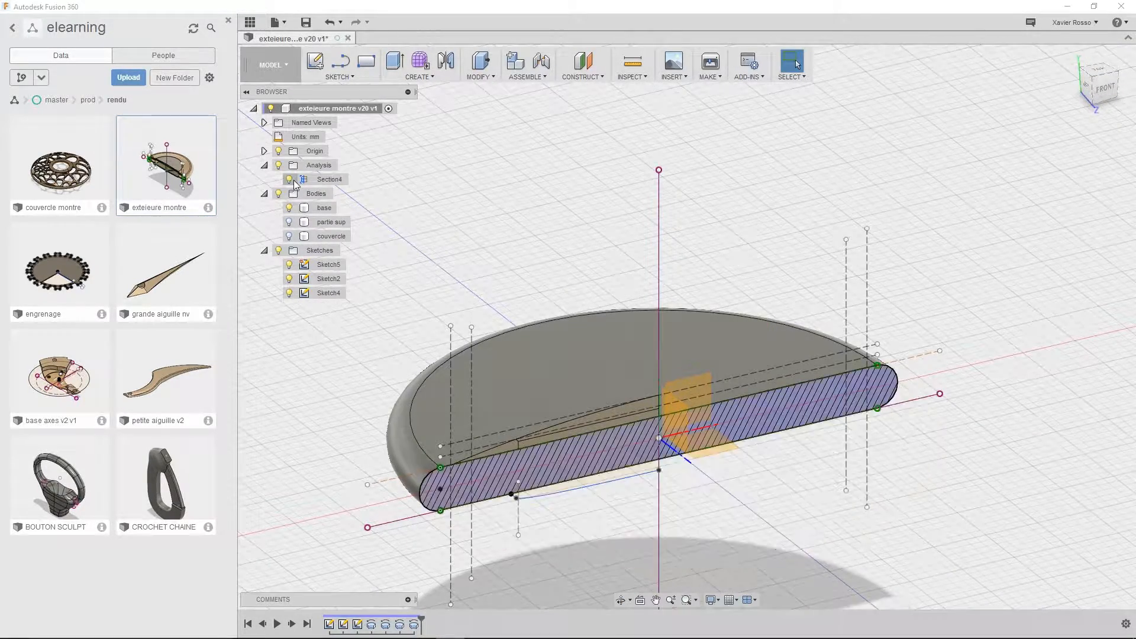
left_click(290, 180)
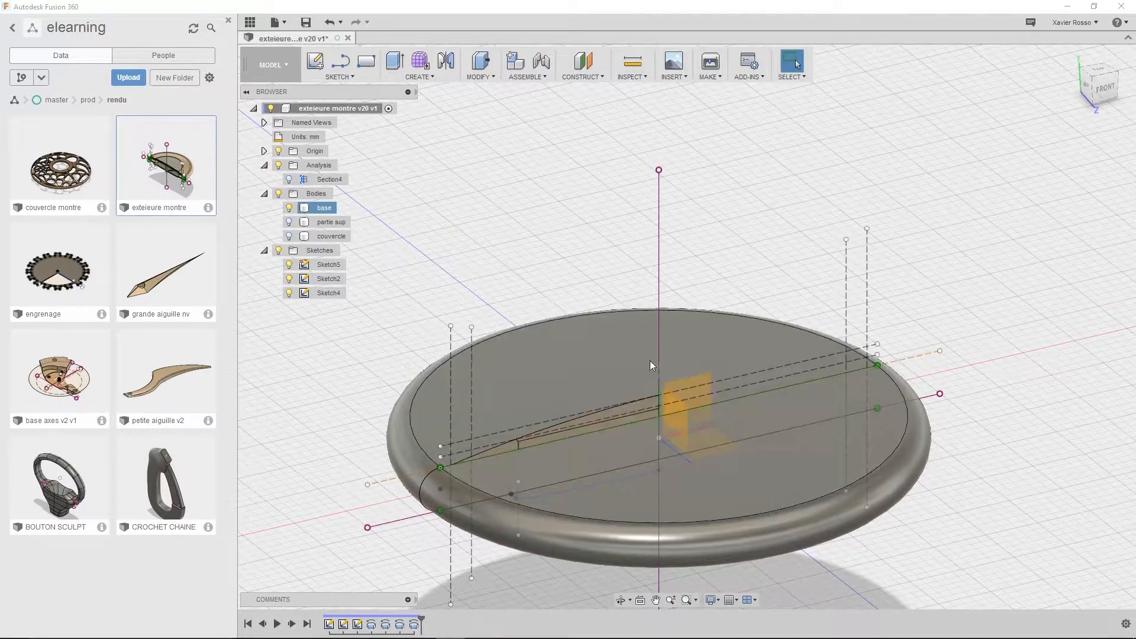
middle_click_drag(641, 382, 652, 290)
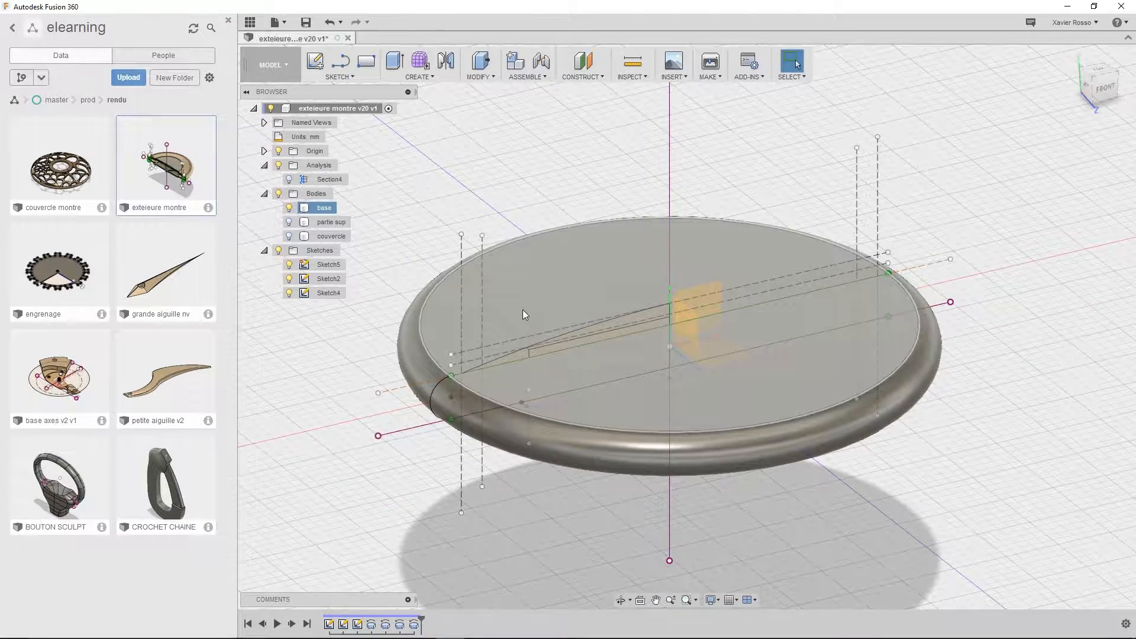
middle_click_drag(491, 280, 471, 286)
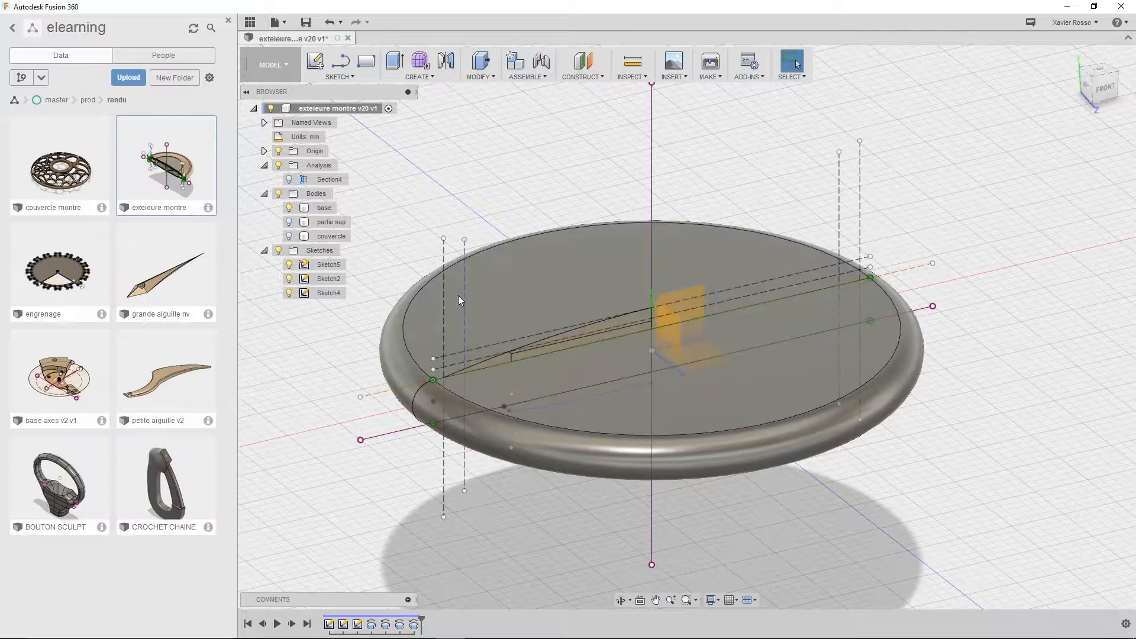
left_click(300, 180)
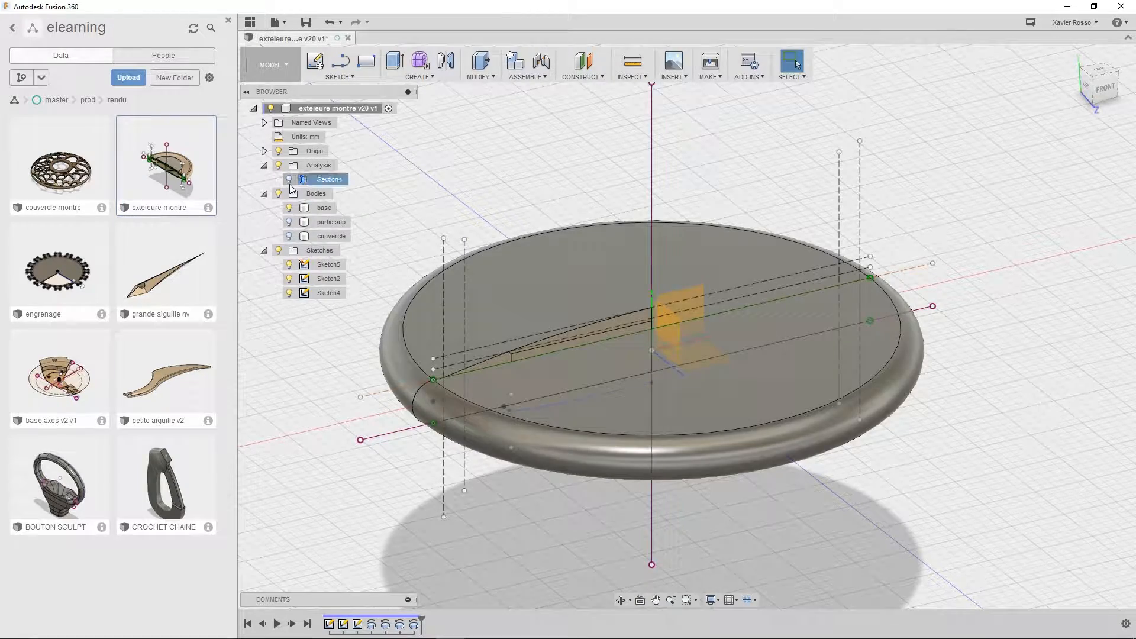
left_click(289, 179)
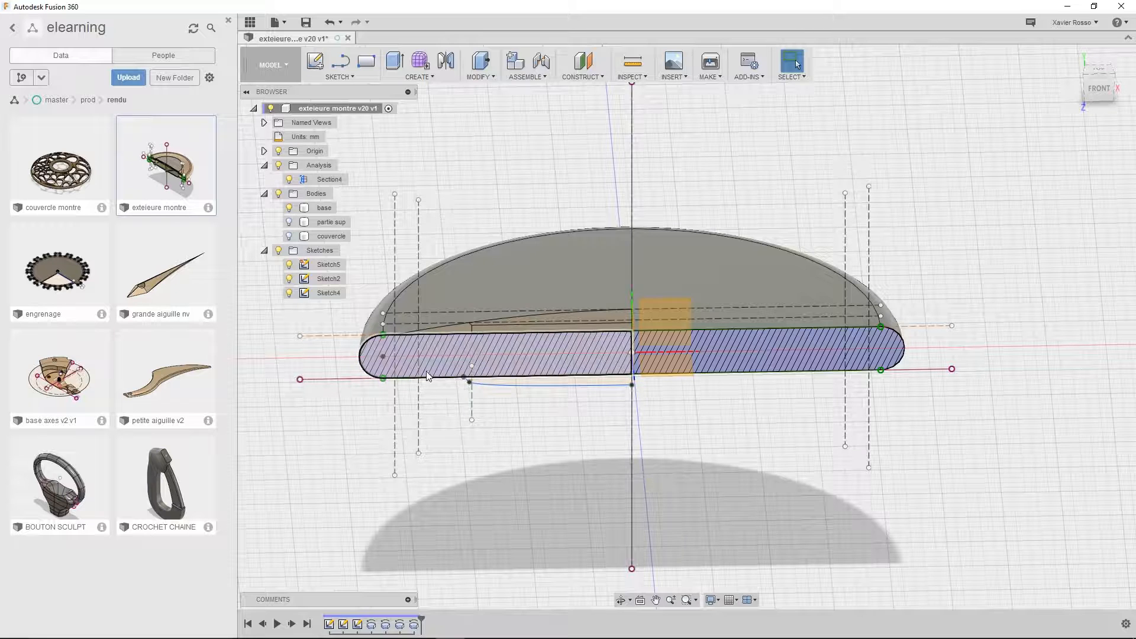
Start a shell on the whole base body with an inside thickness of 1 mm
left_click(485, 76)
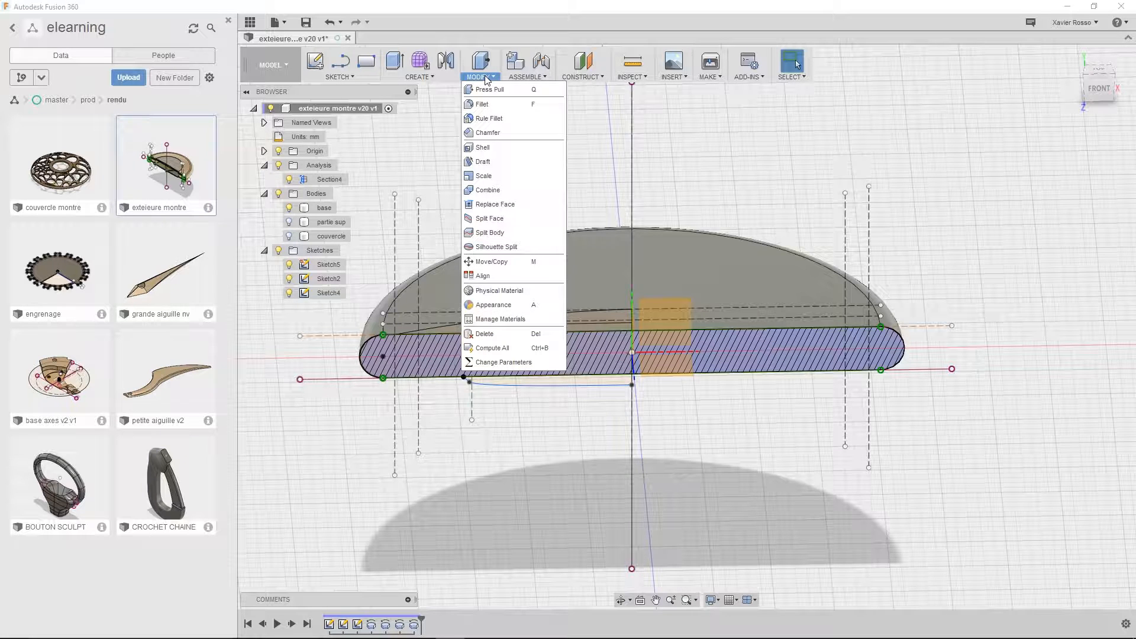
left_click(482, 147)
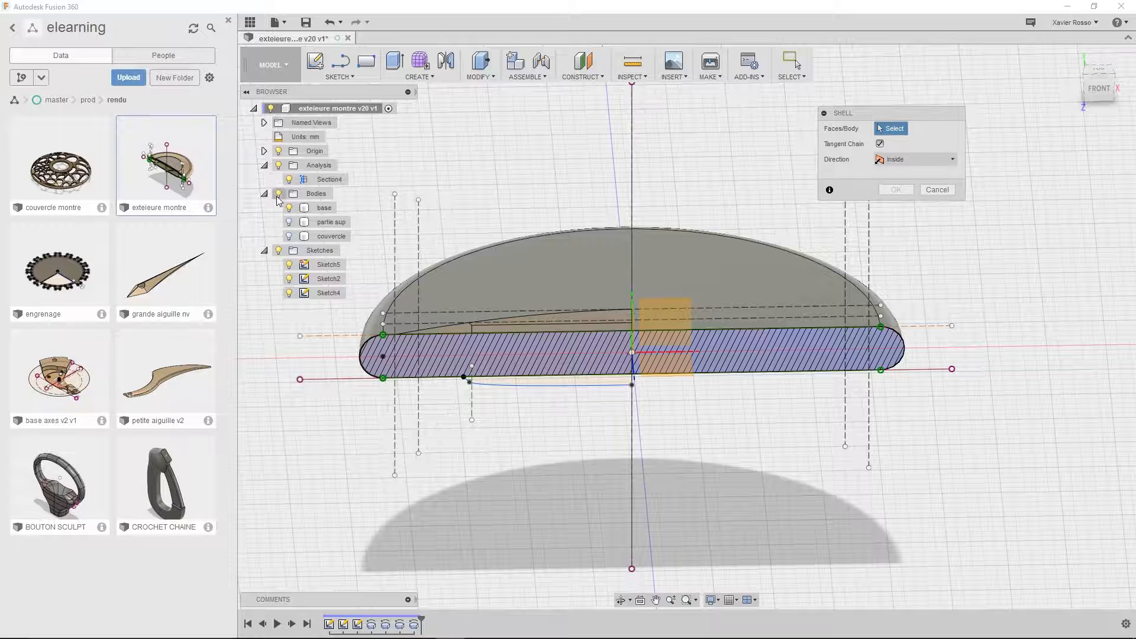
left_click(325, 208)
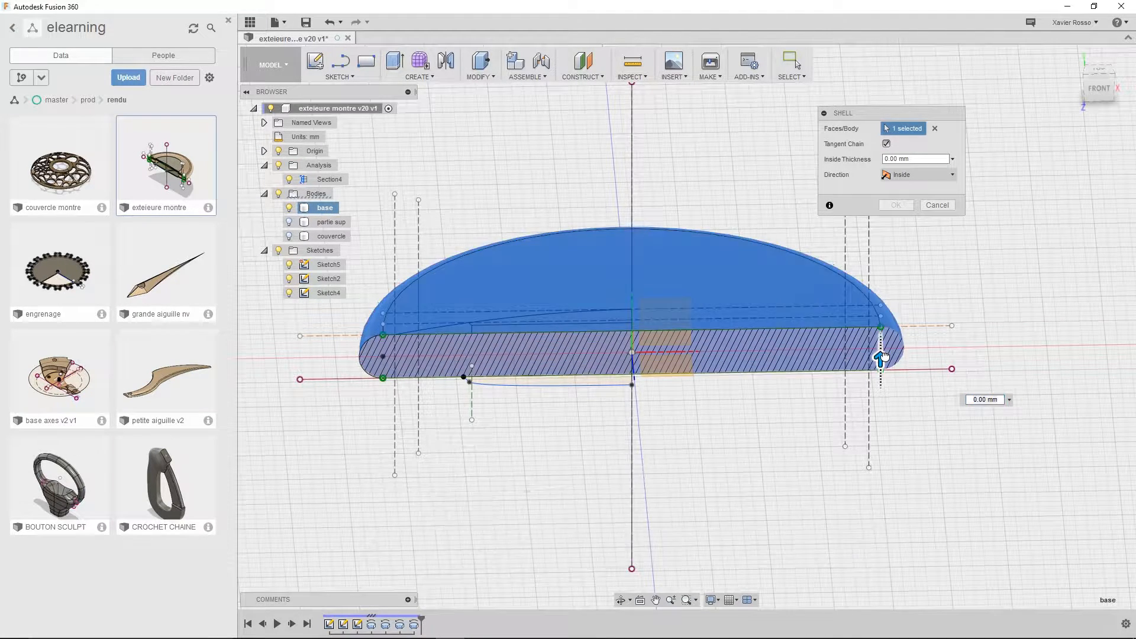
left_click_drag(880, 355, 880, 349)
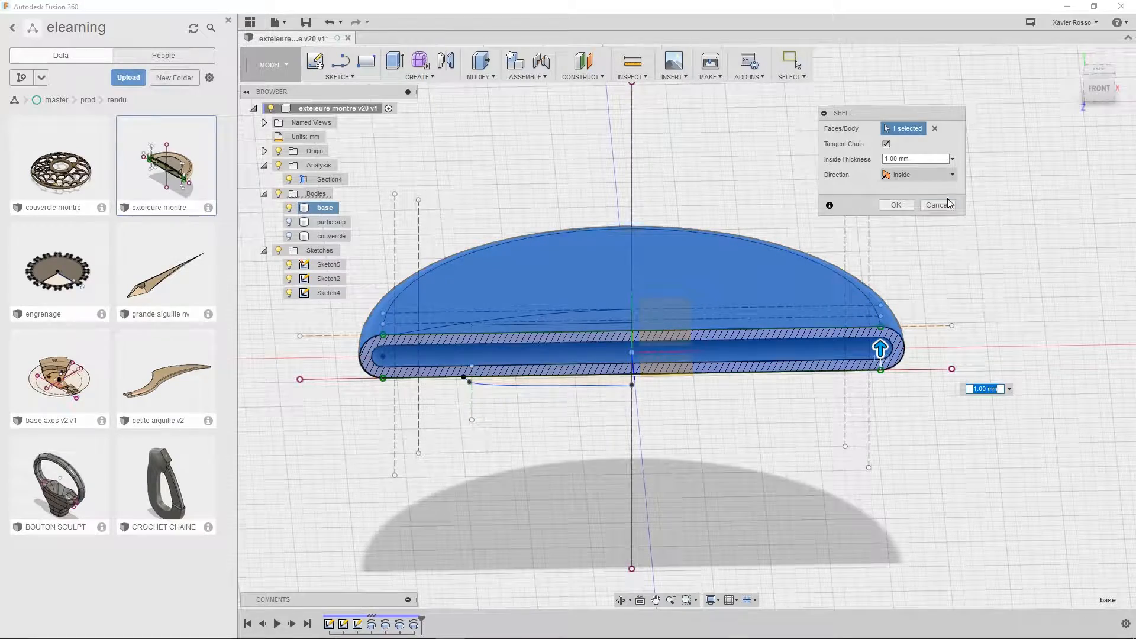
mouse_move(968, 355)
middle_mouse_down("shift")
mouse_move(989, 335)
mouse_move(968, 338)
middle_mouse_up("shift")
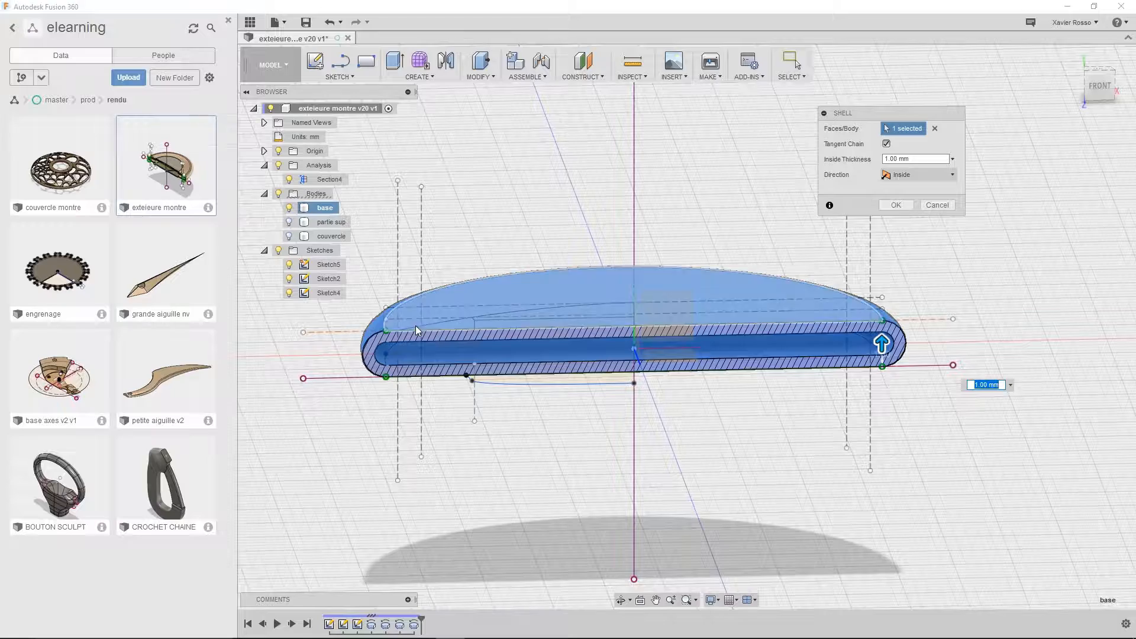
scroll(555, 358, "up", 5)
scroll(555, 357, "down", 3)
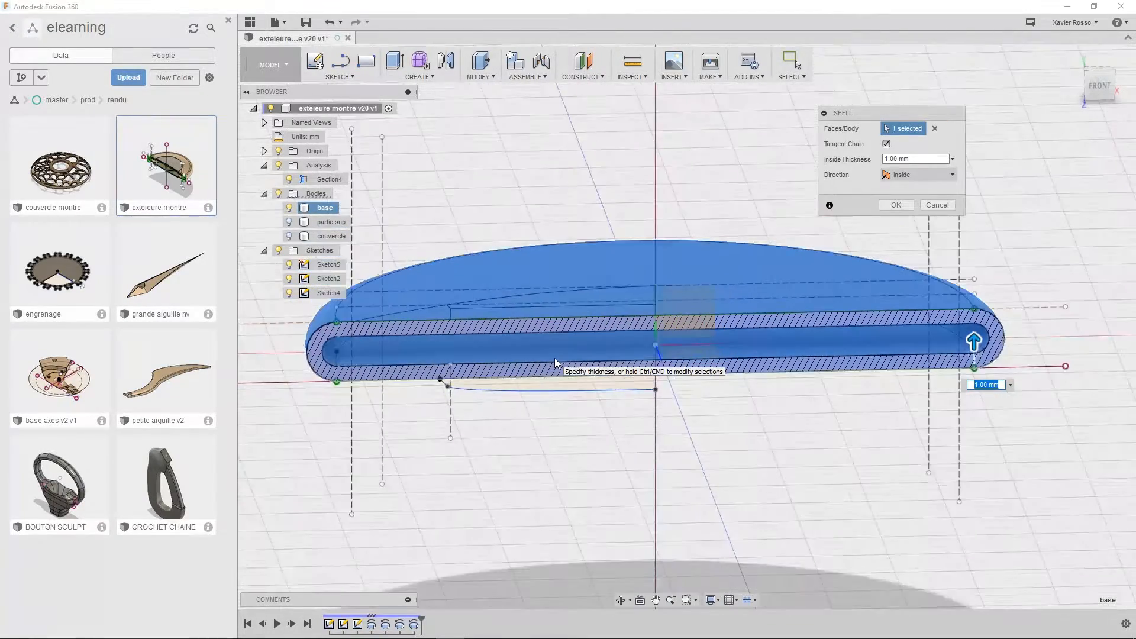
Set the base shell's inside thickness to 0.5 mm, keep the direction as Inside, and accept the shell
left_click(915, 160)
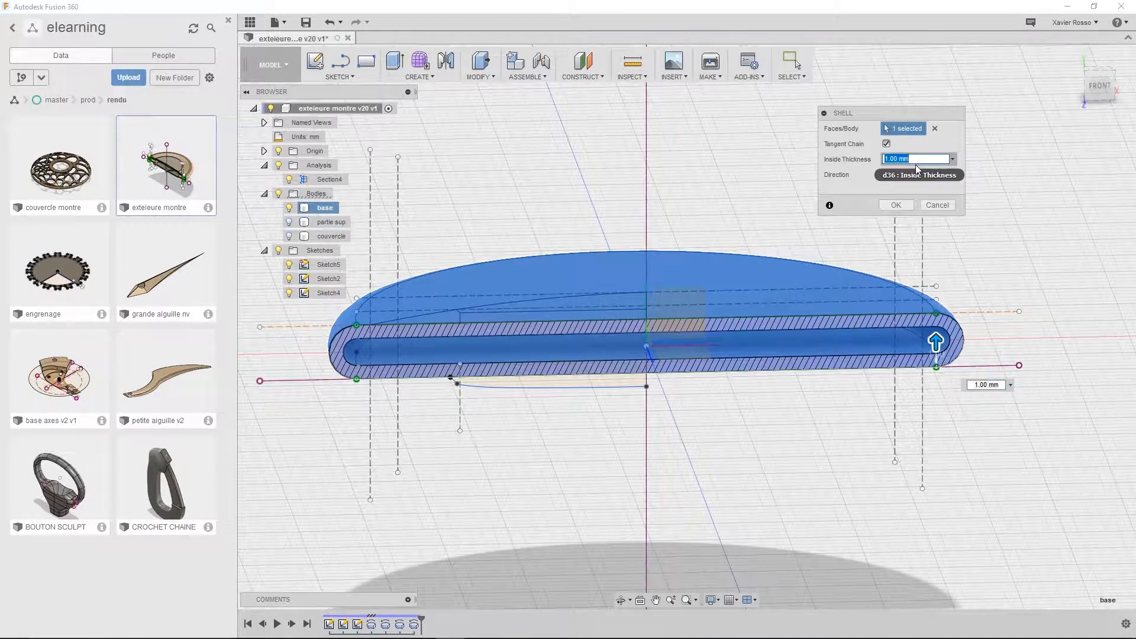
type("0.5")
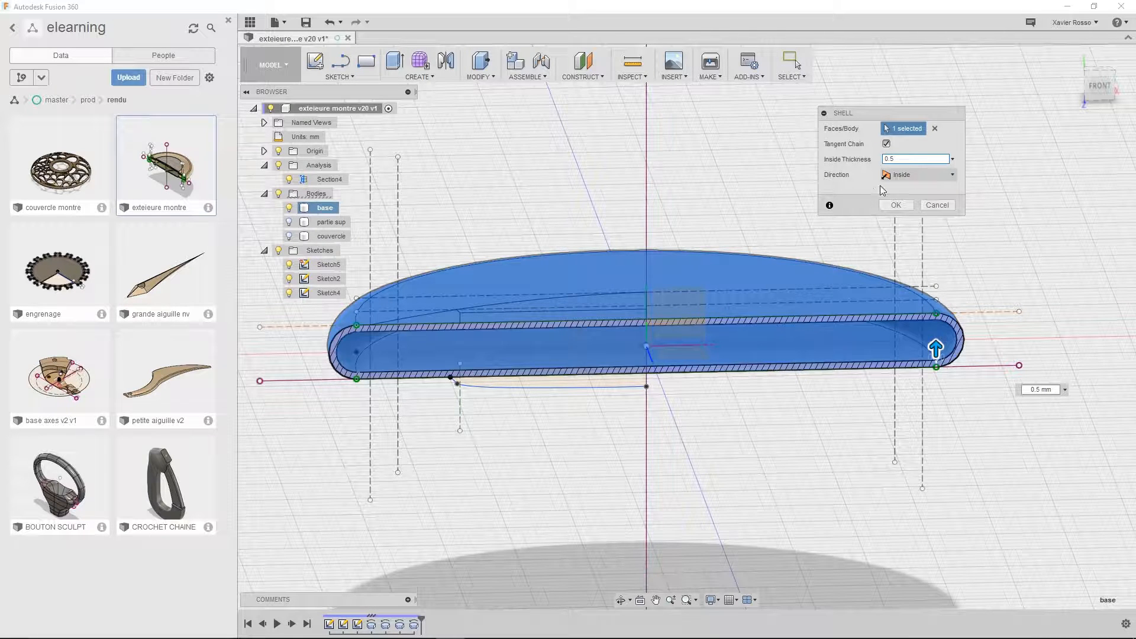
left_click(906, 179)
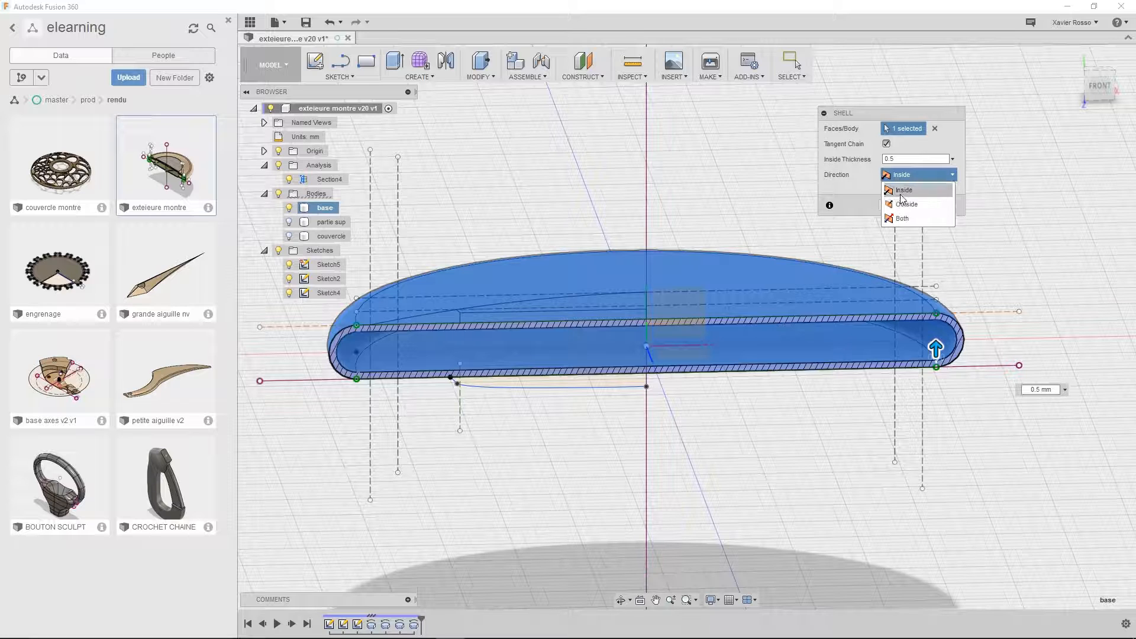
left_click(903, 191)
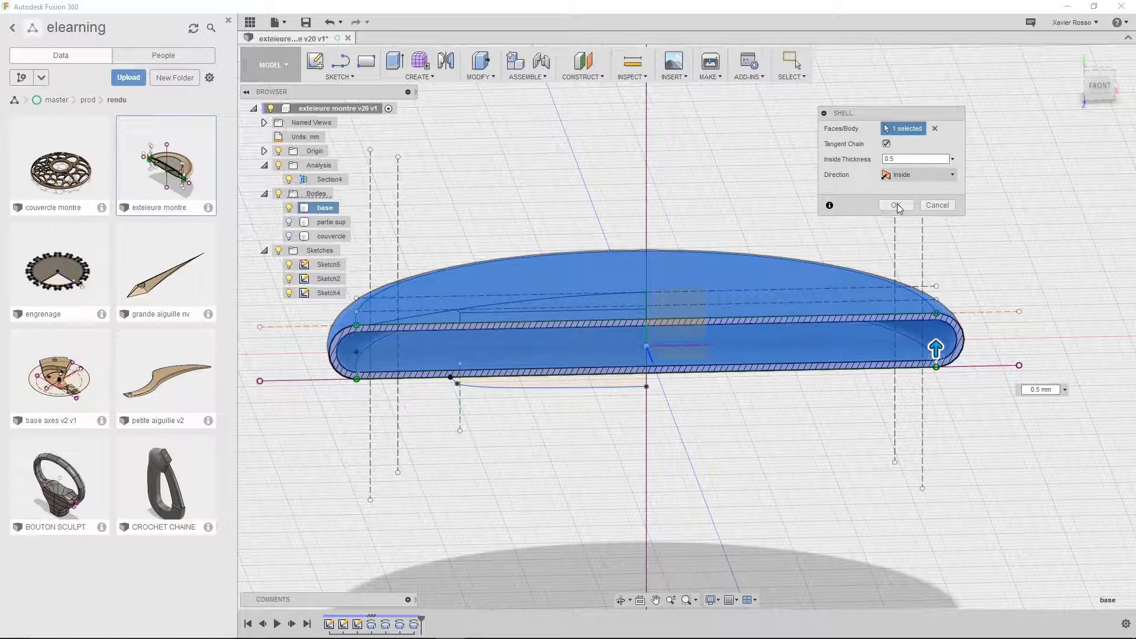
left_click(896, 205)
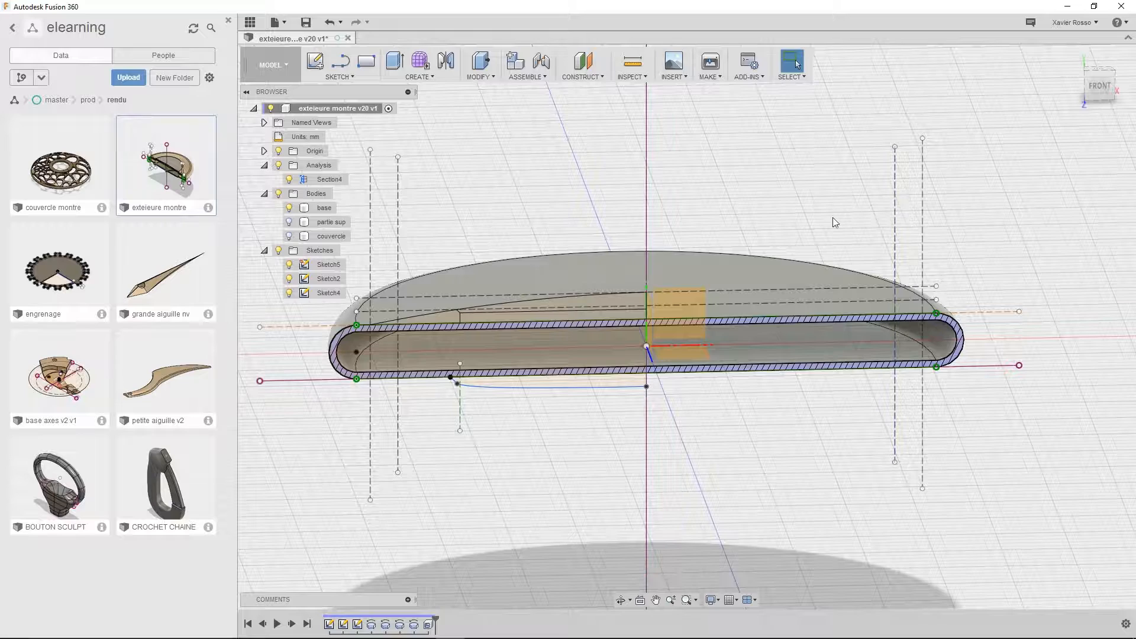
Hide the base body and show the couvercle body on its own
middle_click_drag(555, 258, 540, 259, "shift")
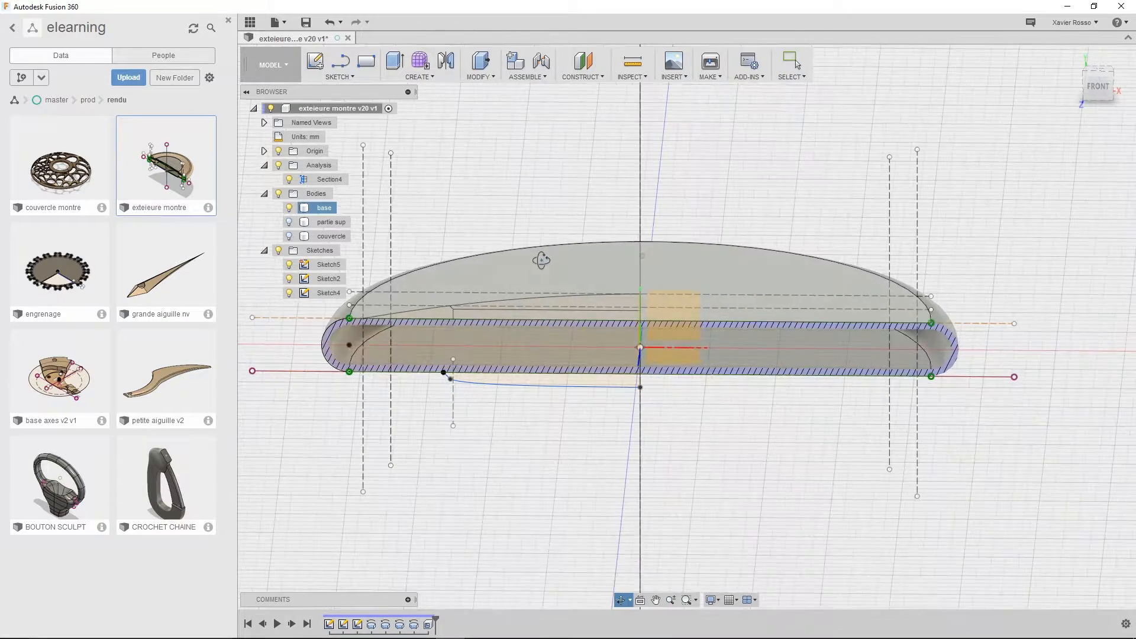
left_click(296, 207)
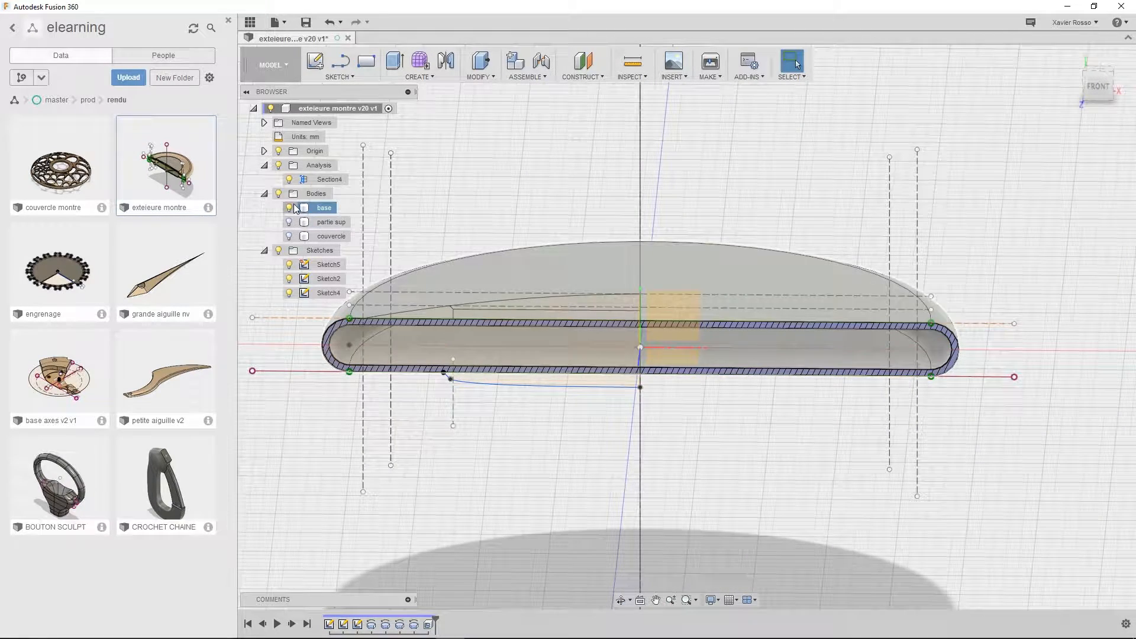
left_click(294, 208)
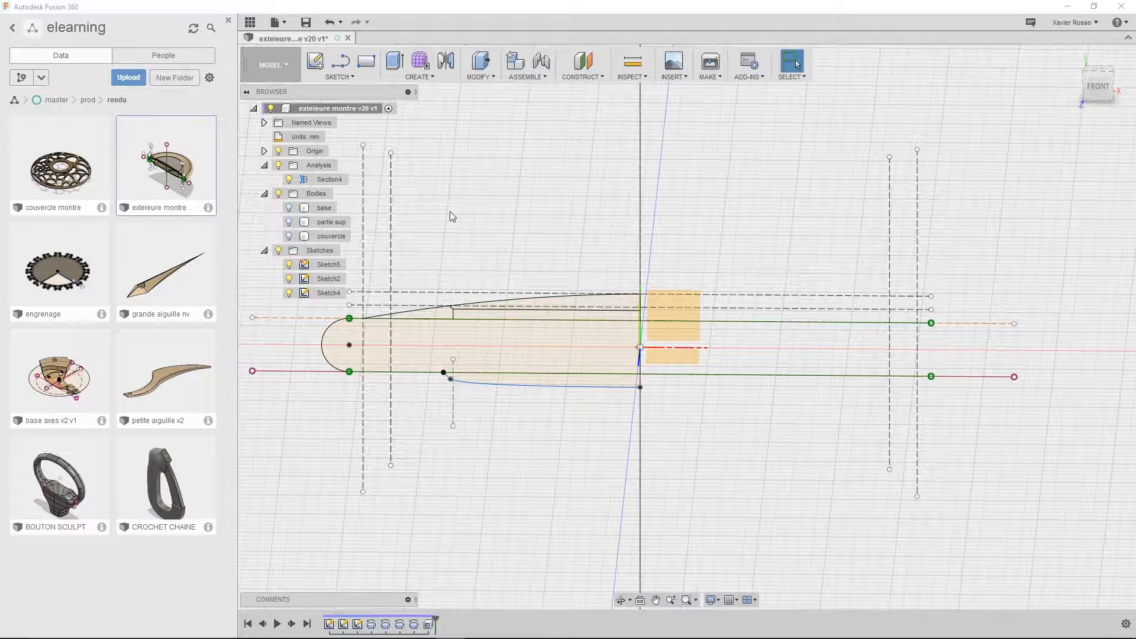
left_click(290, 237)
middle_click_drag(499, 439, 506, 450)
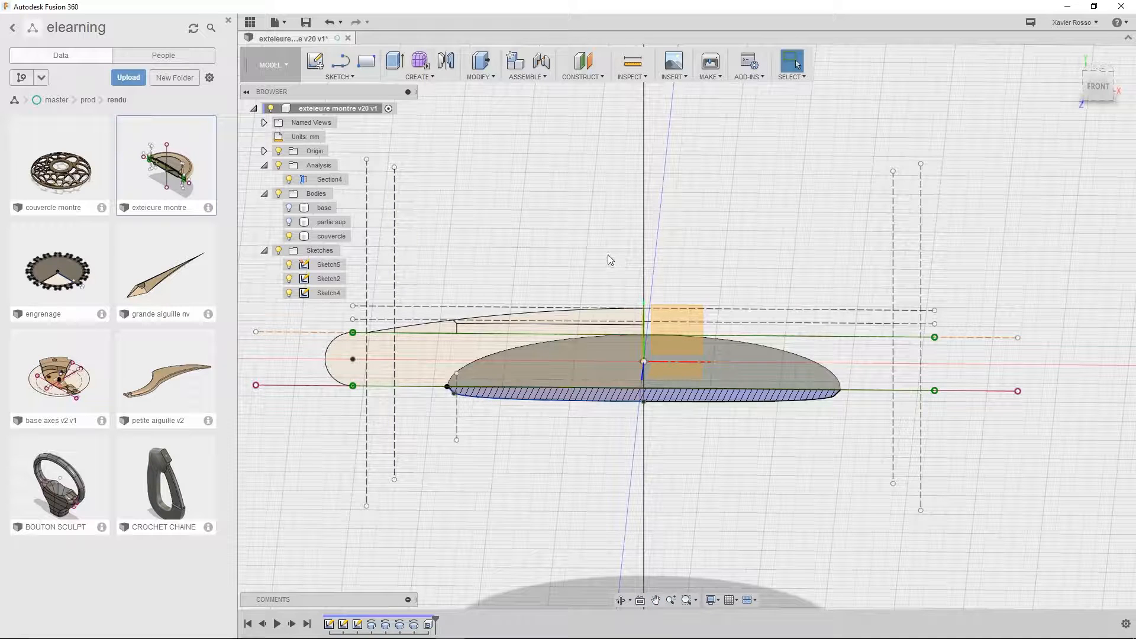
Shell the couvercle body inward to a 0.5 mm thickness, removing its large flat face on the base side
left_click(486, 76)
left_click(480, 147)
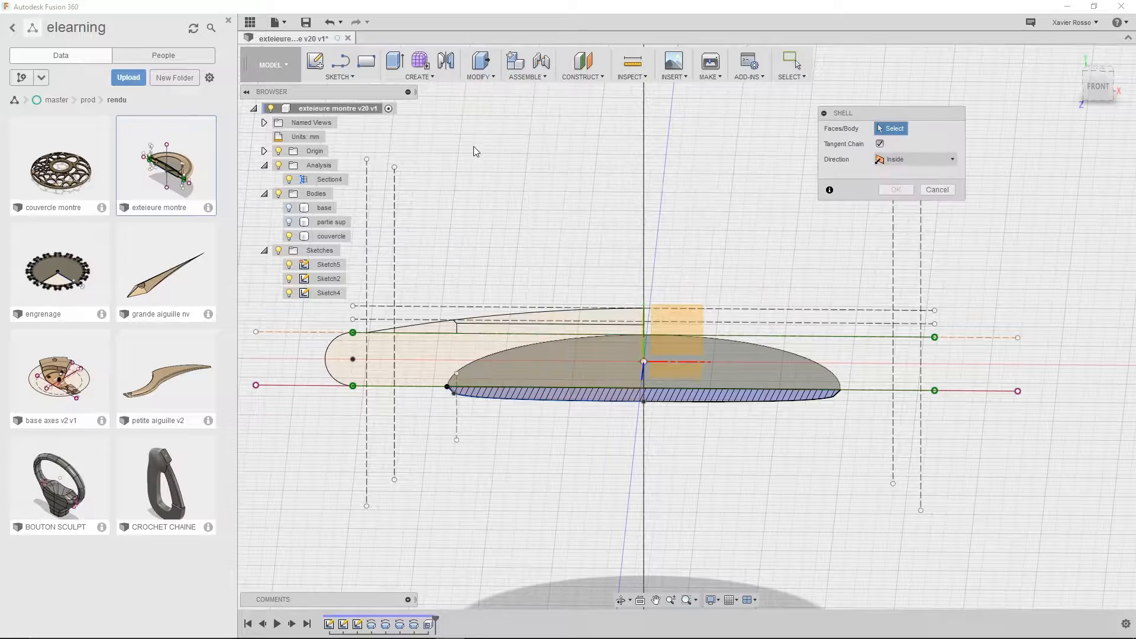
middle_click_drag(802, 366, 952, 438, "shift")
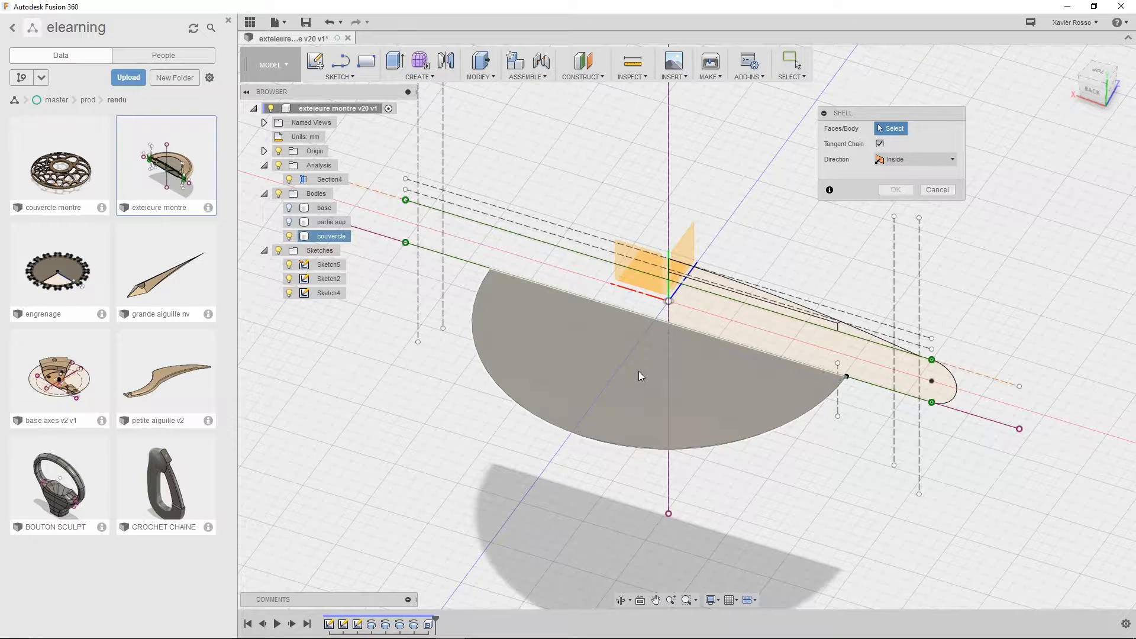
left_click(639, 390)
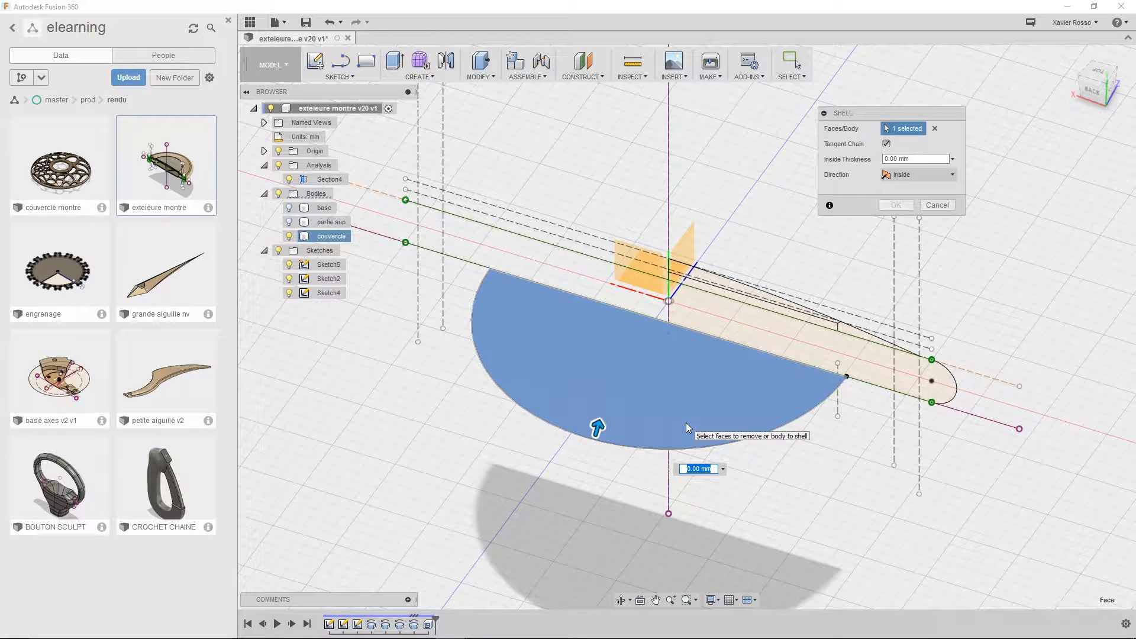
type("0.5")
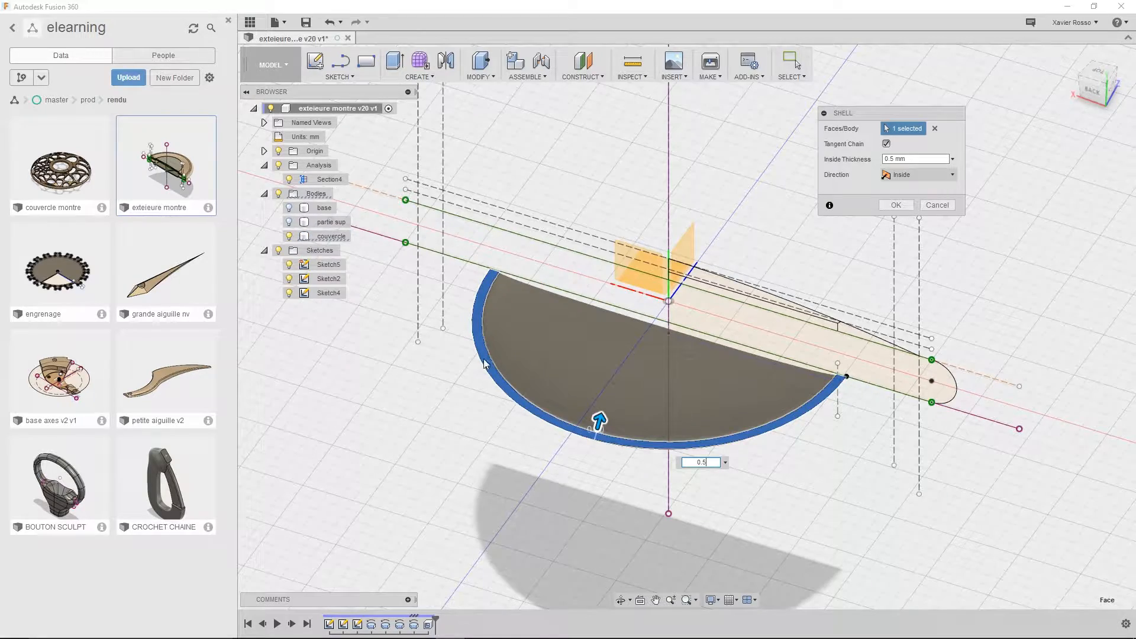
middle_click_drag(528, 496, 730, 398, "shift")
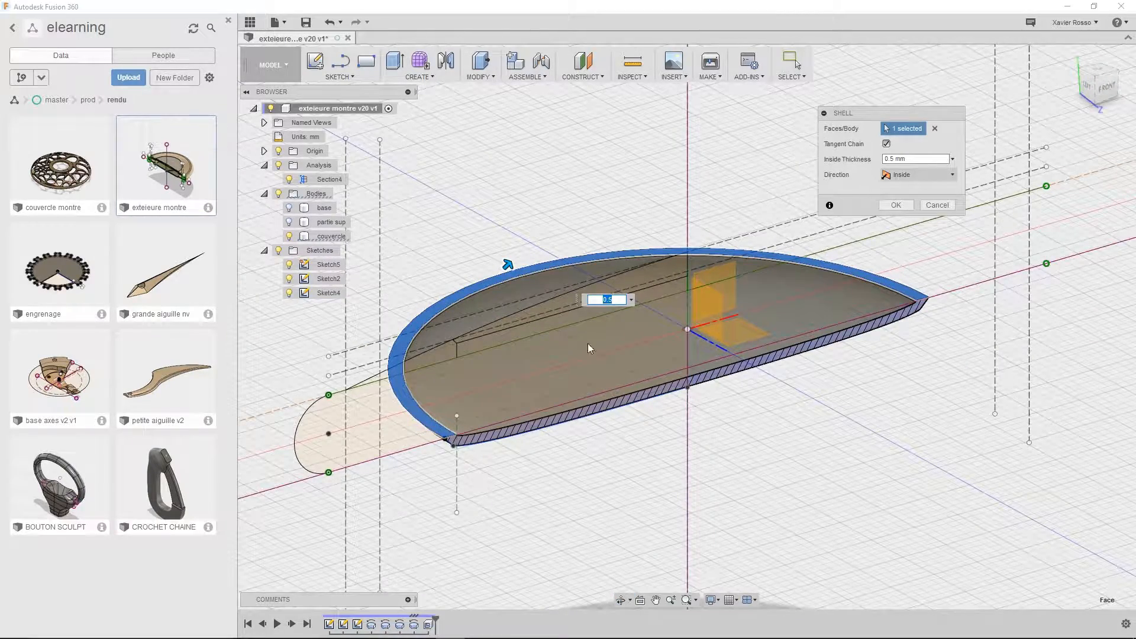
middle_click_drag(651, 432, 549, 426, "shift")
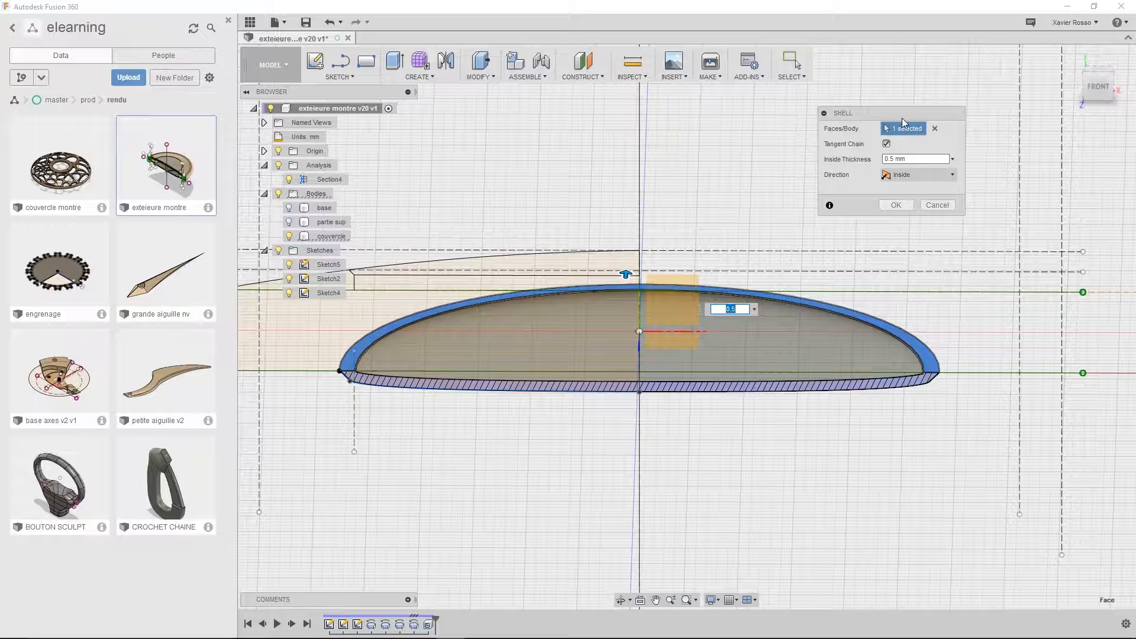
left_click_drag(903, 119, 899, 104)
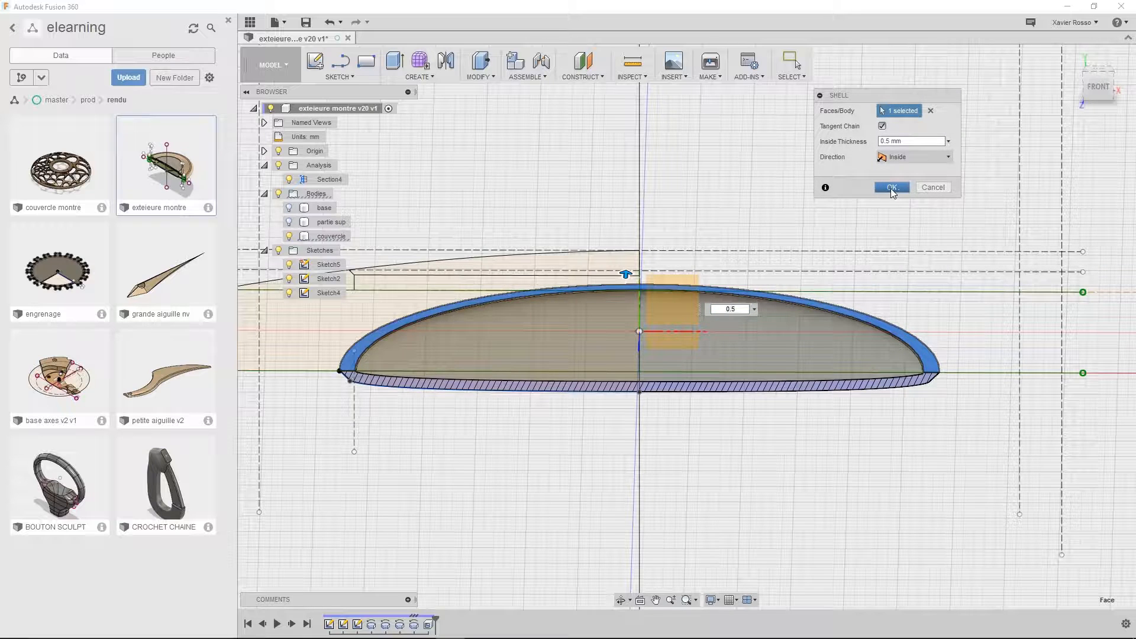
left_click(892, 188)
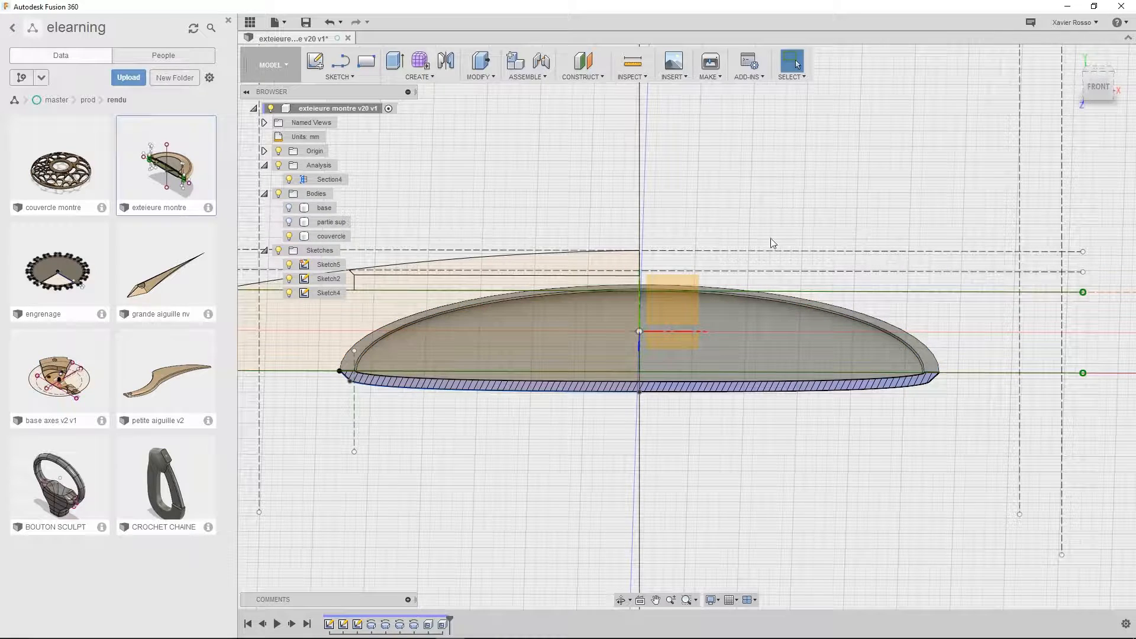
Show the partie sup and base bodies together with the couvercle, and hide all the sketches
left_click(290, 222)
left_click(290, 208)
scroll(613, 325, "down", 3)
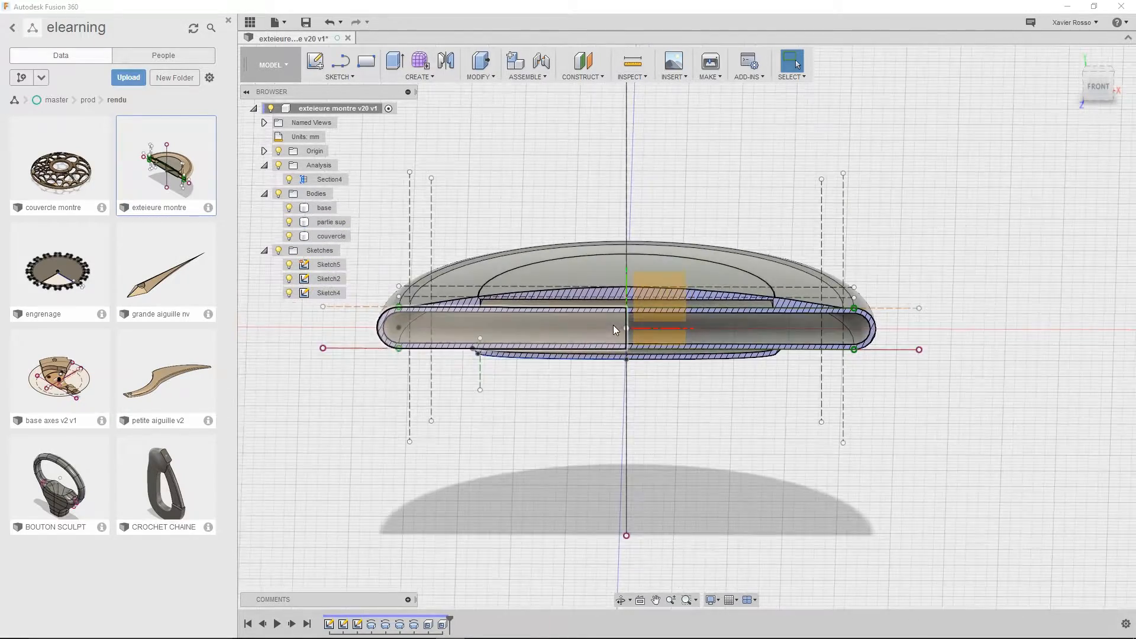
middle_click_drag(613, 325, 673, 388)
middle_click_drag(581, 434, 582, 462, "shift")
scroll(580, 457, "up", 3)
middle_click_drag(566, 411, 527, 439)
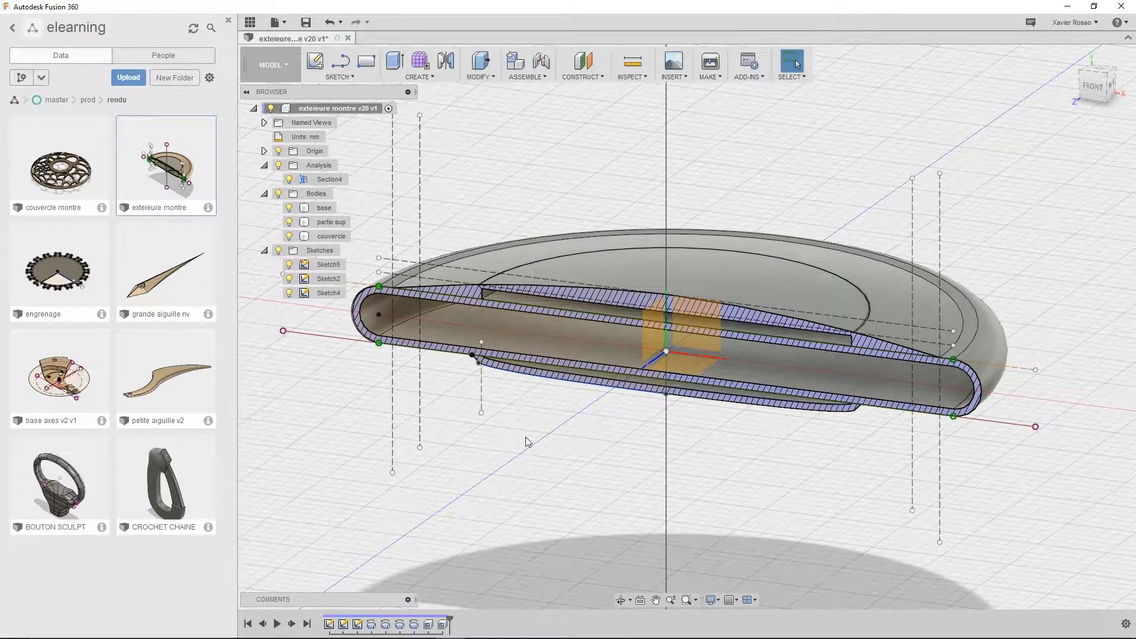
left_click(278, 251)
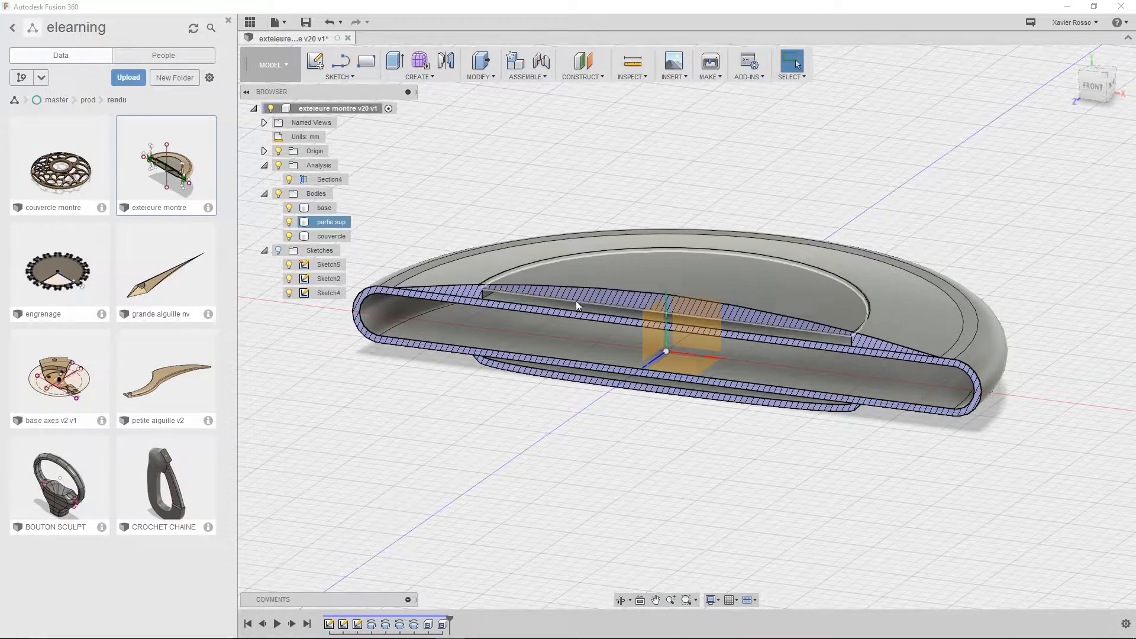
Examine the sectioned case around the base's upper wall, the partie sup recess and the hollowed couvercle
left_click(509, 297)
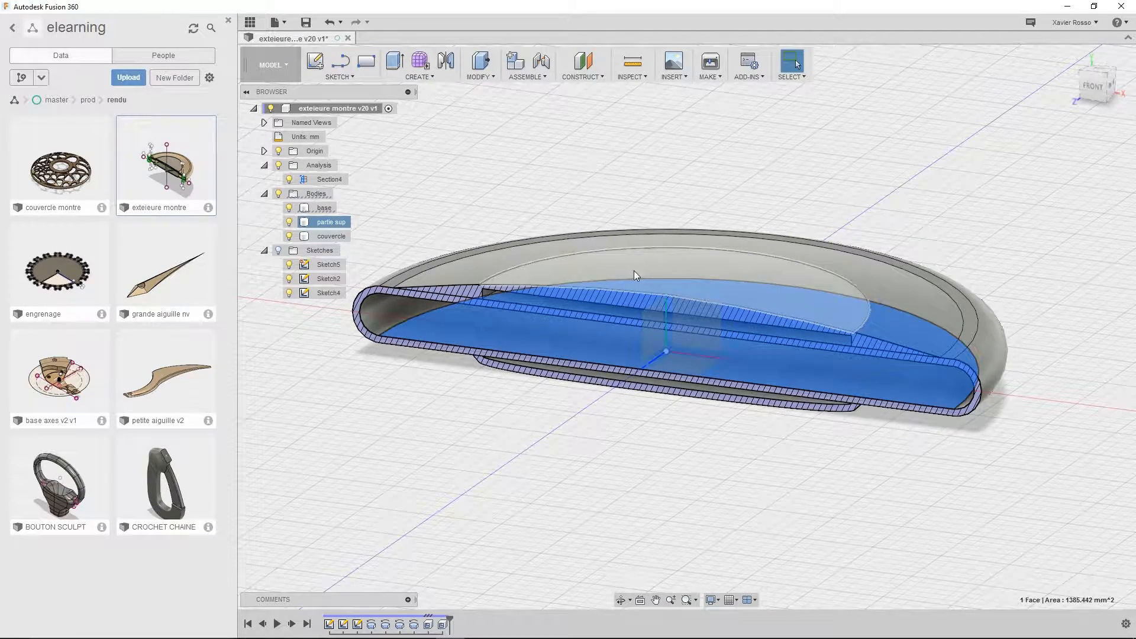
middle_click_drag(672, 279, 655, 341, "shift")
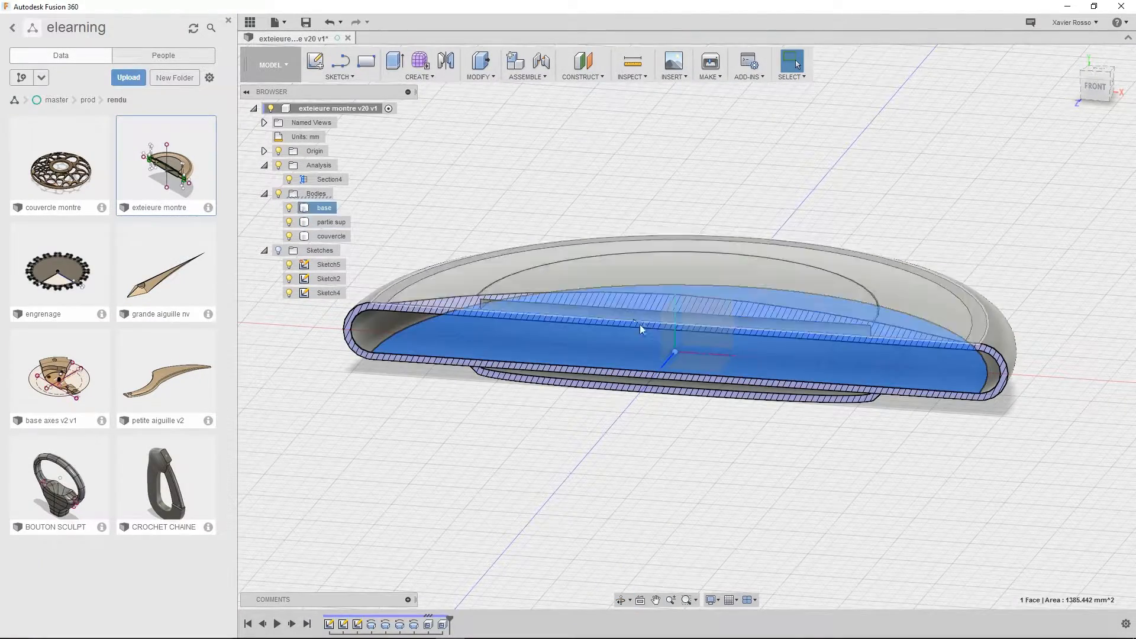
scroll(632, 335, "up", 3)
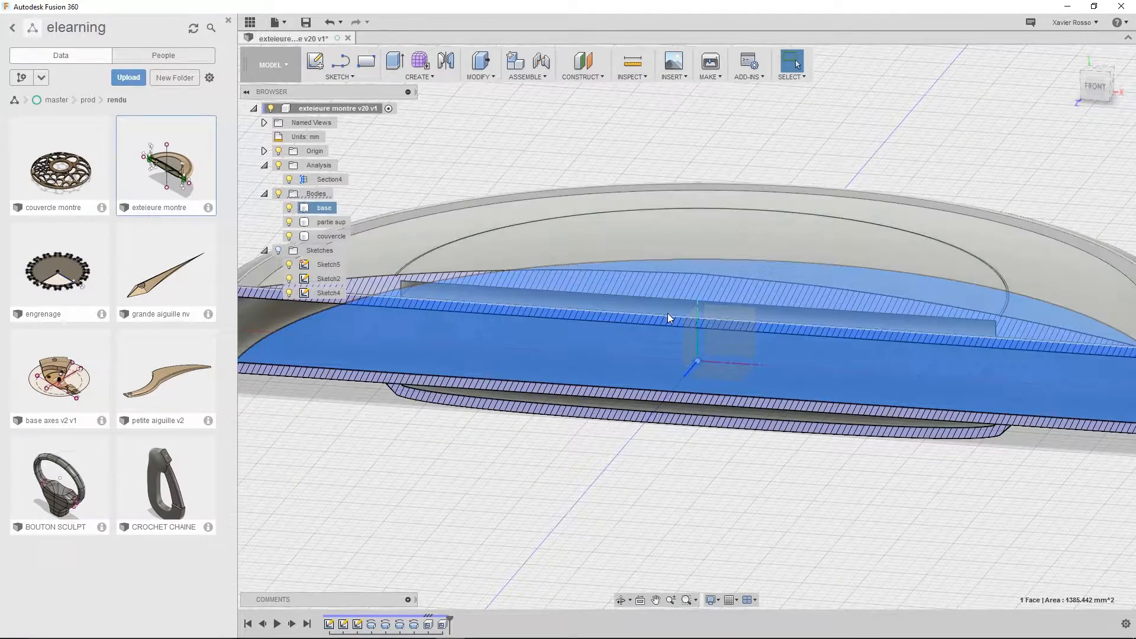
left_click(667, 313)
scroll(680, 326, "down", 5)
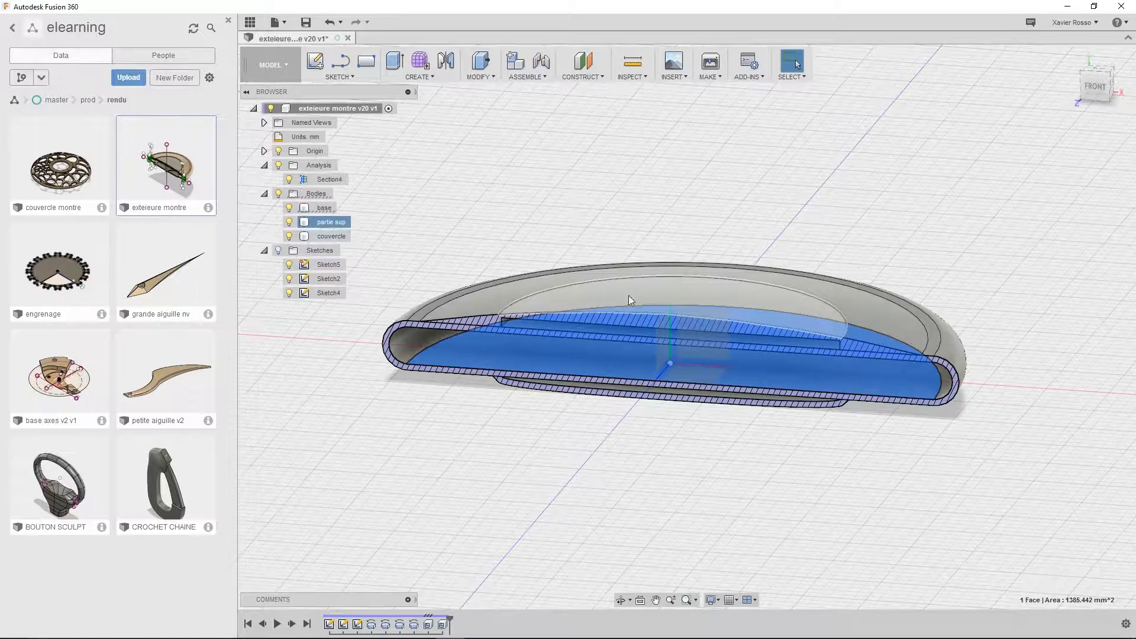
middle_click_drag(575, 428, 574, 439, "shift")
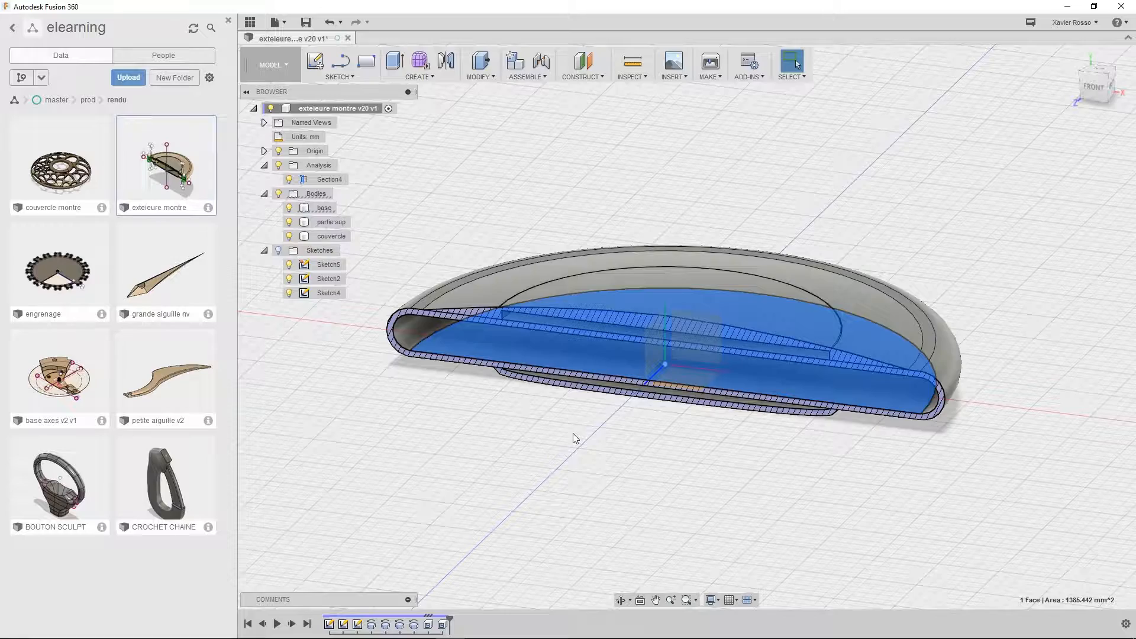
scroll(532, 319, "up", 3)
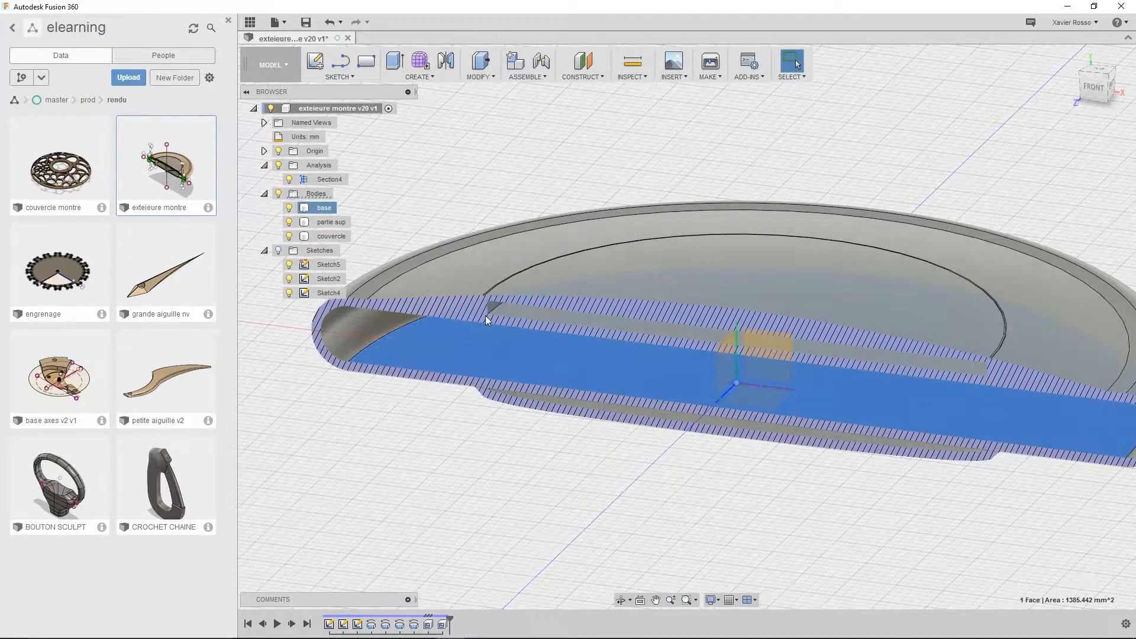
left_click(449, 285)
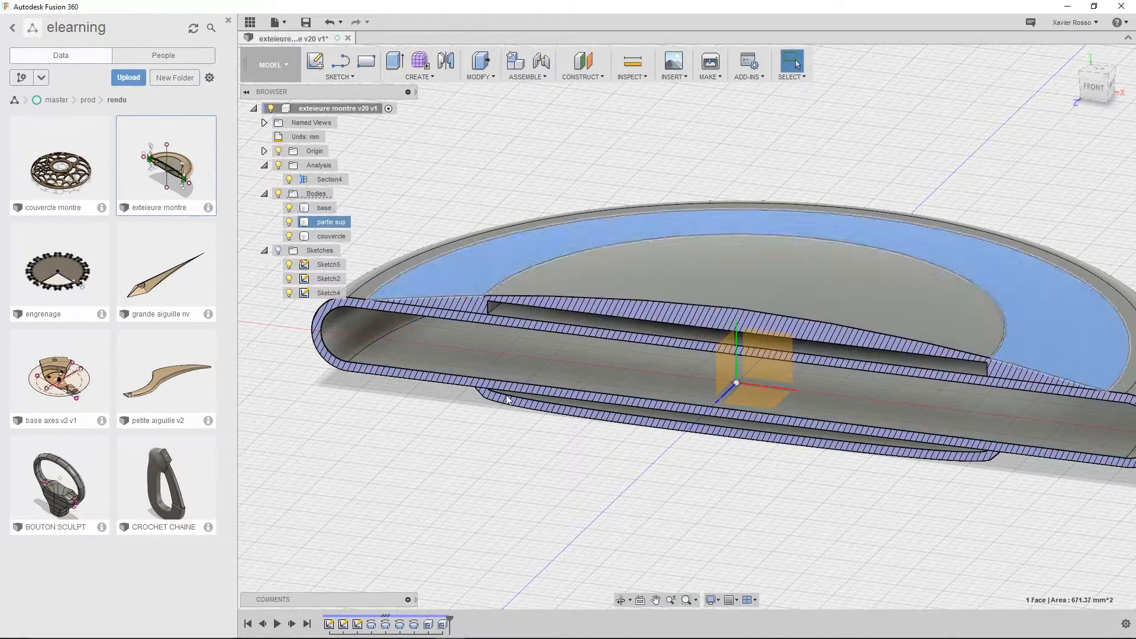
middle_click_drag(579, 499, 603, 481, "shift")
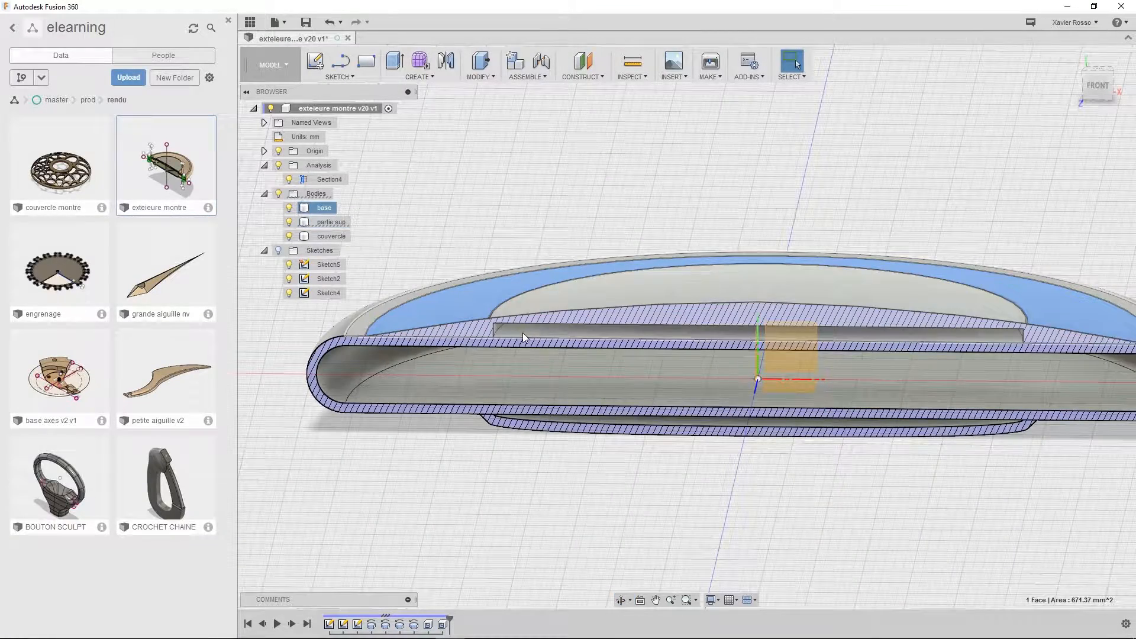
scroll(551, 451, "down", 5)
middle_click_drag(553, 455, 503, 485, "shift")
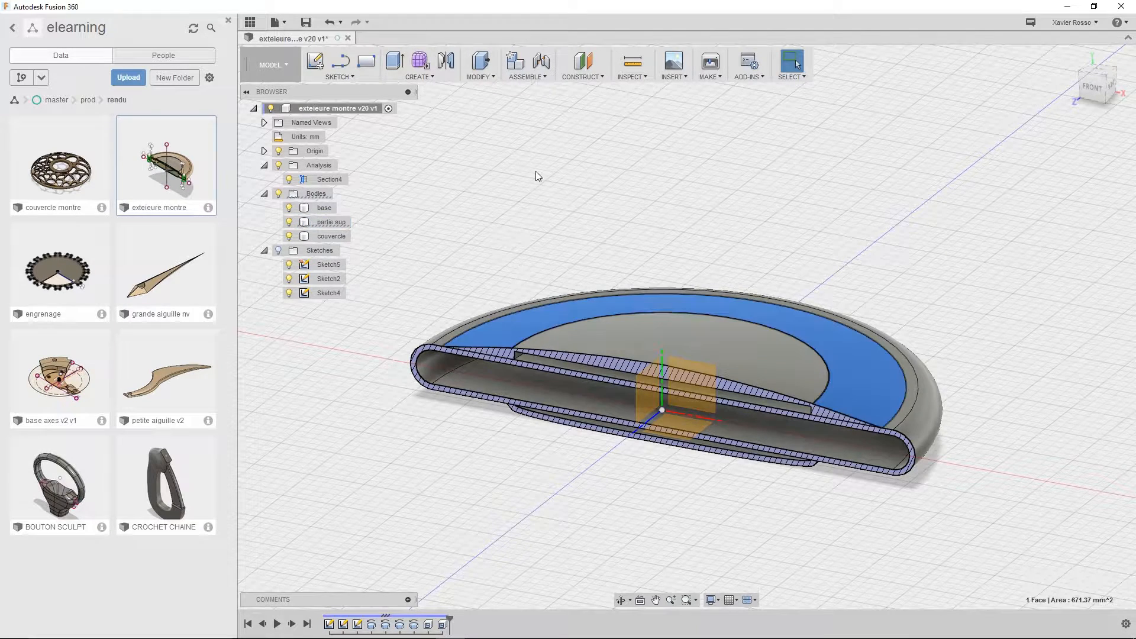
Combine the bodies with a Join operation, using partie sup as the target and base as the tool body
left_click(485, 77)
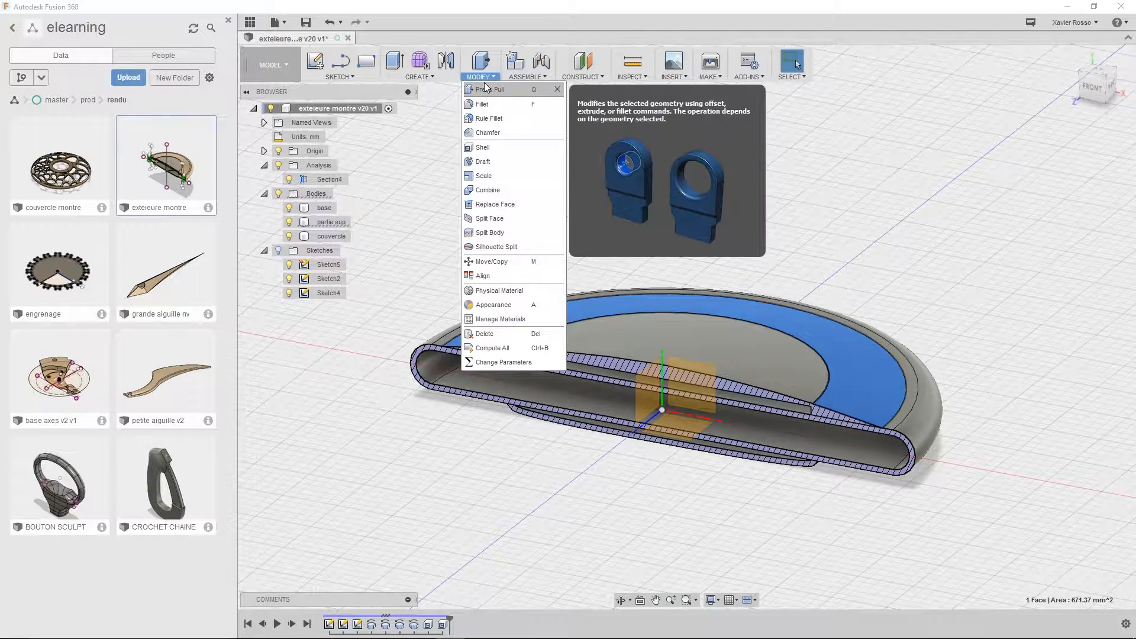
left_click(497, 191)
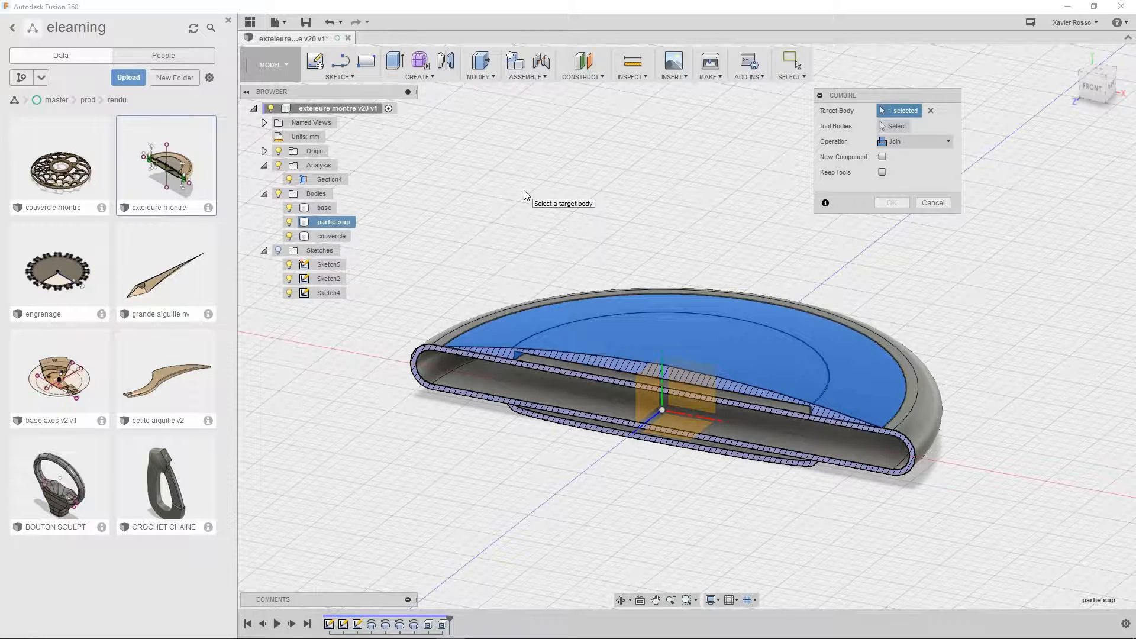
left_click(903, 142)
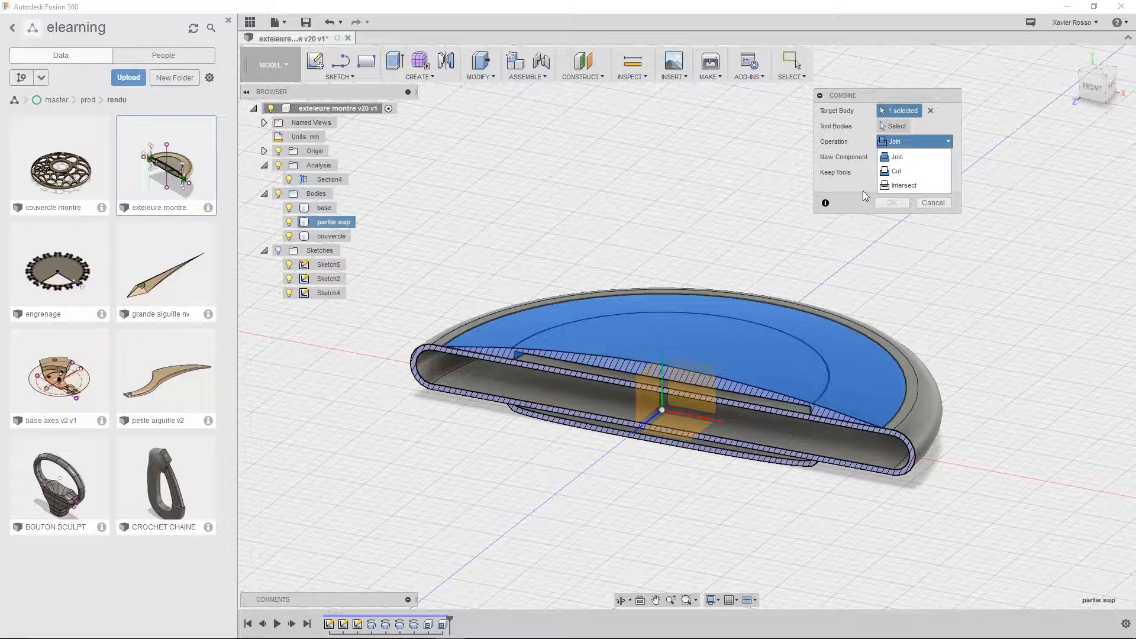
left_click(899, 157)
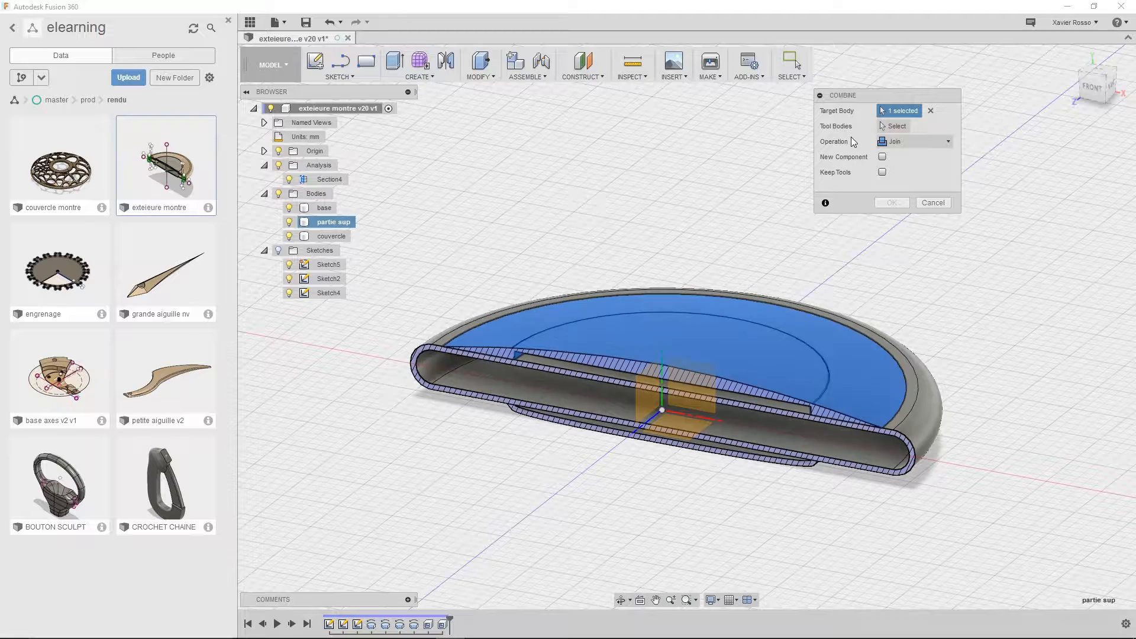
left_click(894, 126)
left_click(444, 340)
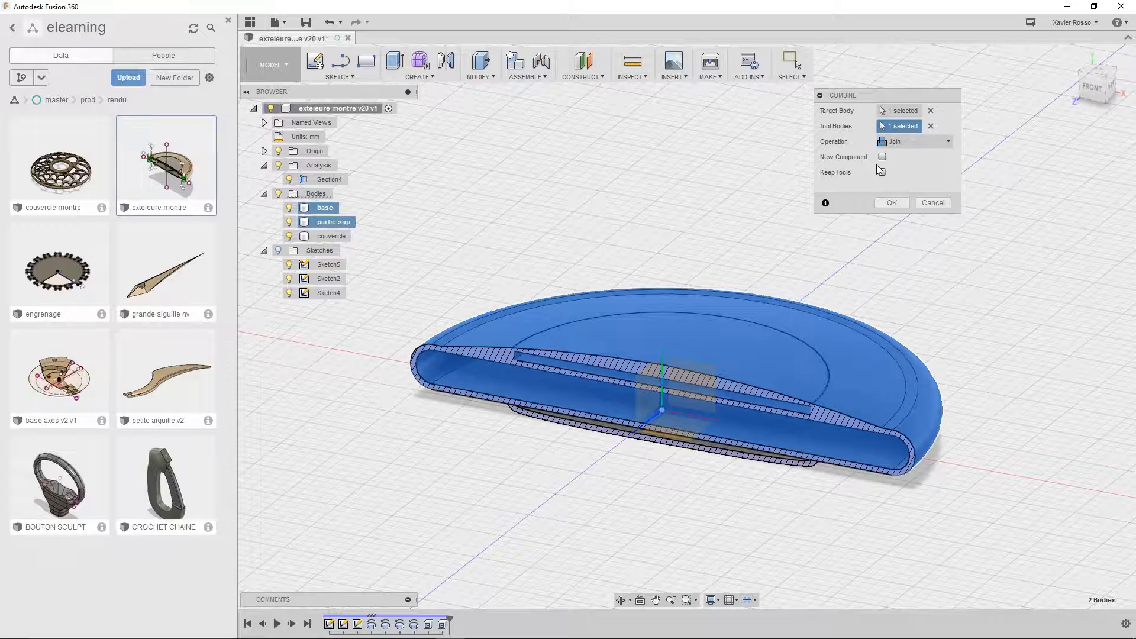
left_click(895, 205)
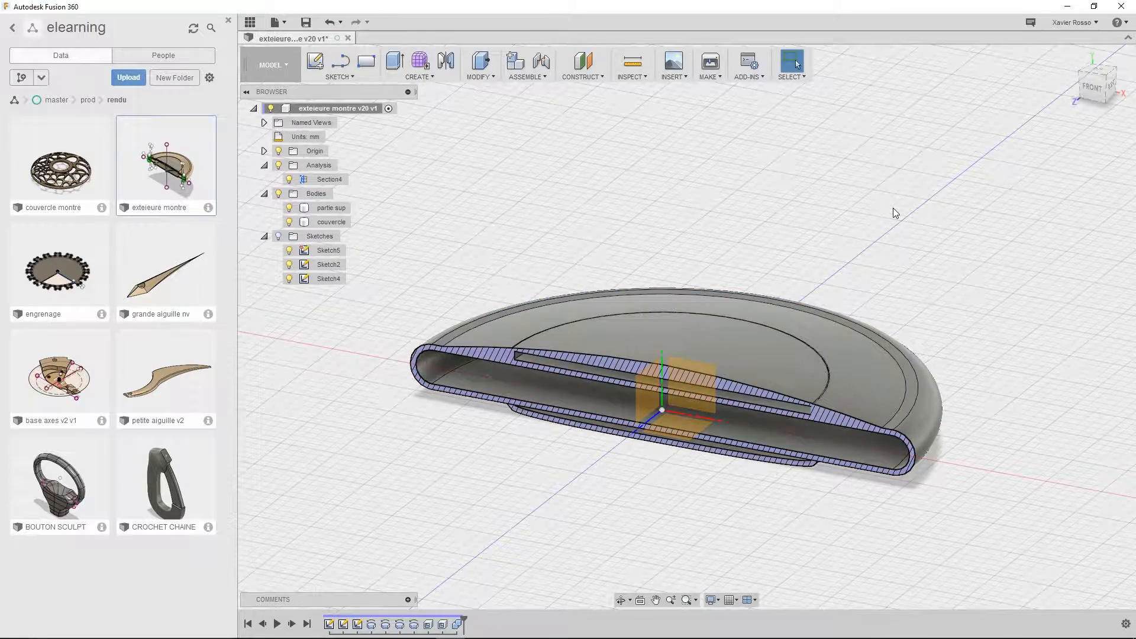
Examine the flat circular face inside the joined case's upper recess from the section and top views
scroll(894, 216, "up", 3)
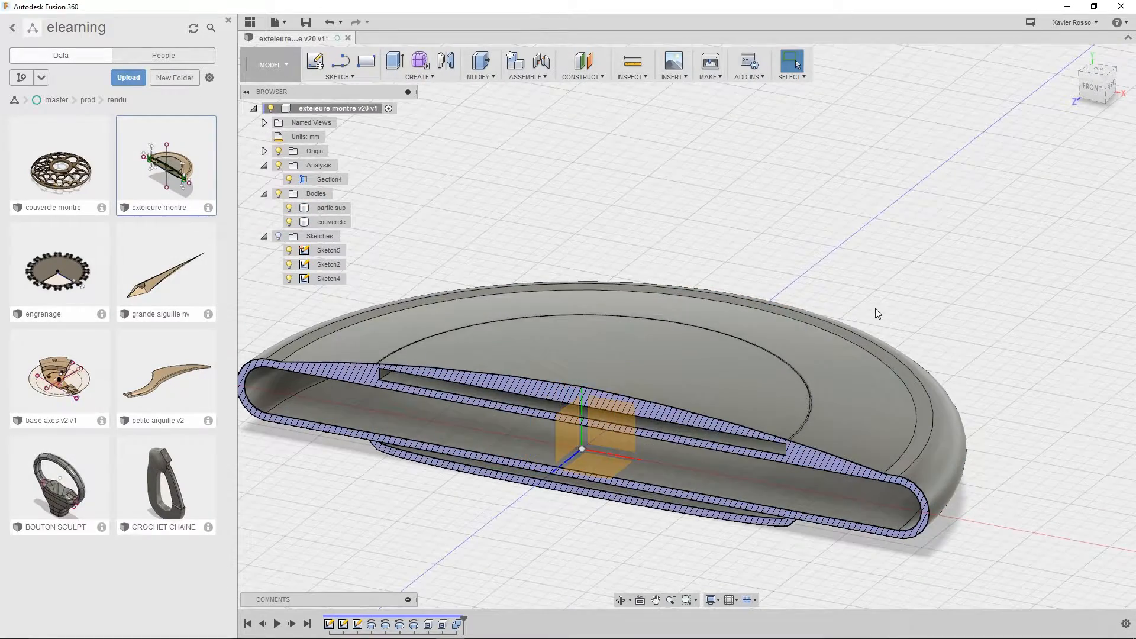
left_click(690, 436)
middle_click_drag(707, 388, 721, 347)
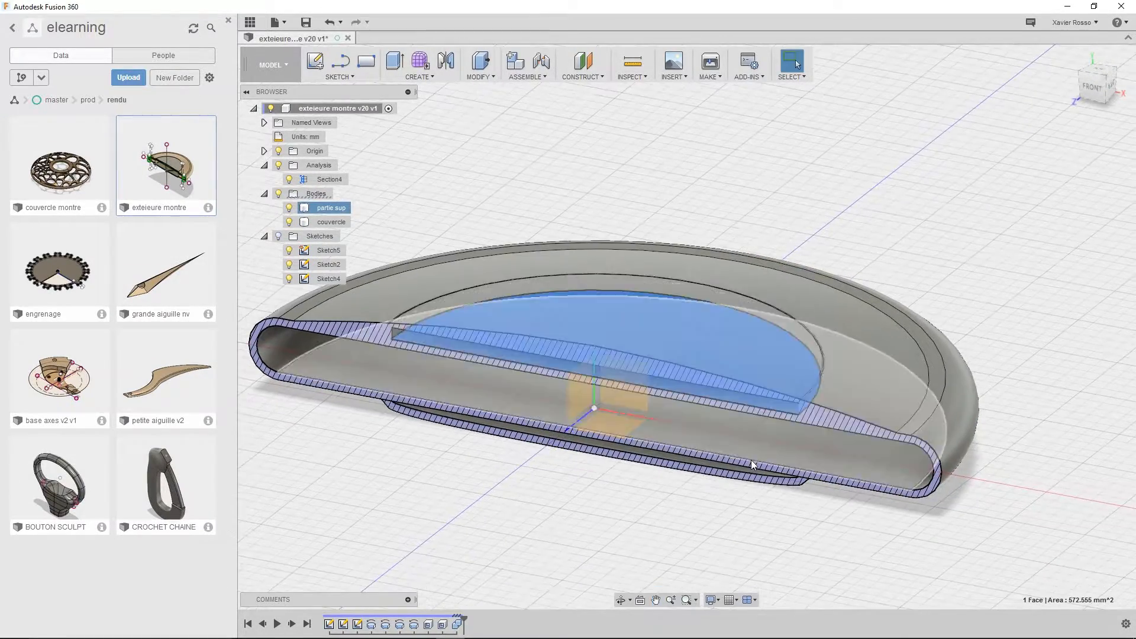
middle_click_drag(793, 530, 819, 597, "shift")
left_click(1098, 84)
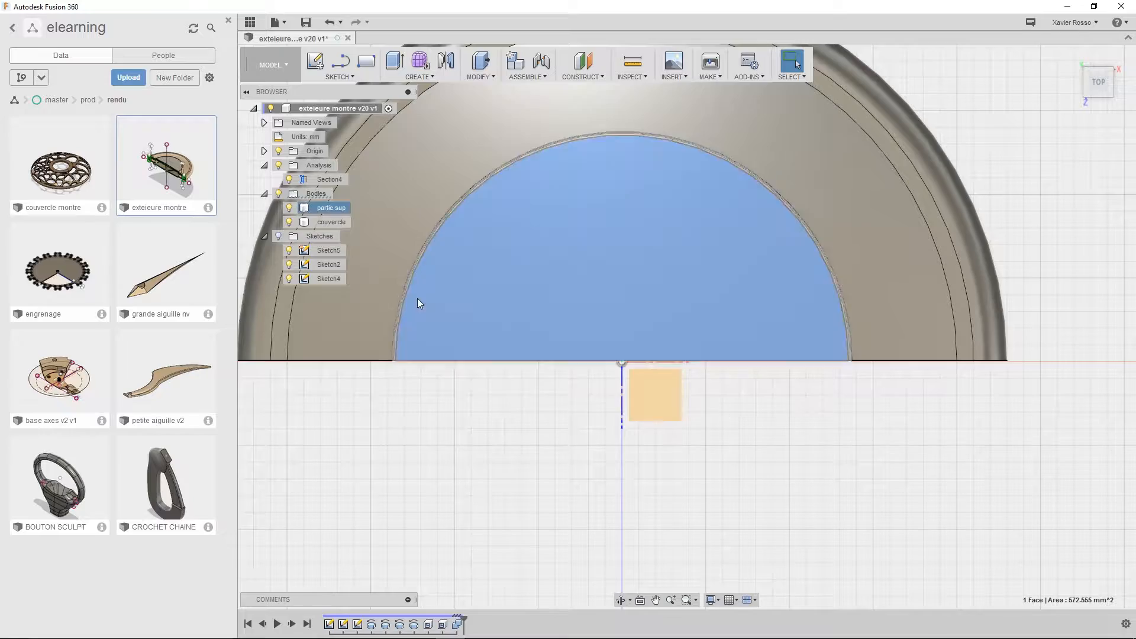
mouse_move(716, 456)
middle_mouse_down("shift")
mouse_move(572, 390)
mouse_move(621, 297)
mouse_move(661, 369)
middle_mouse_up("shift")
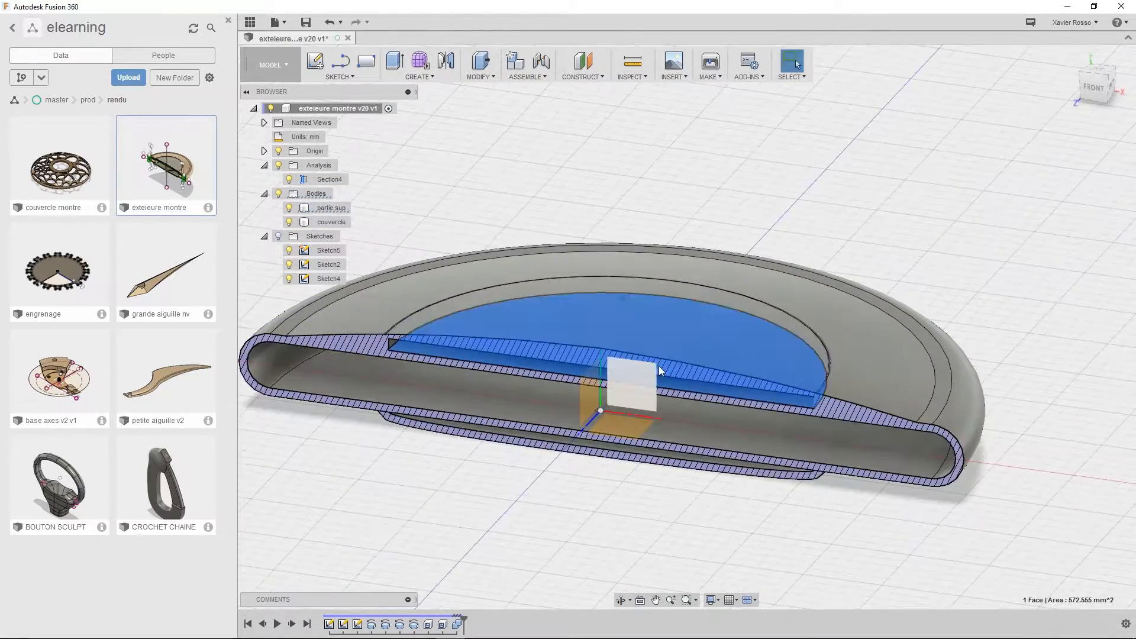
middle_click_drag(678, 152, 587, 179, "shift")
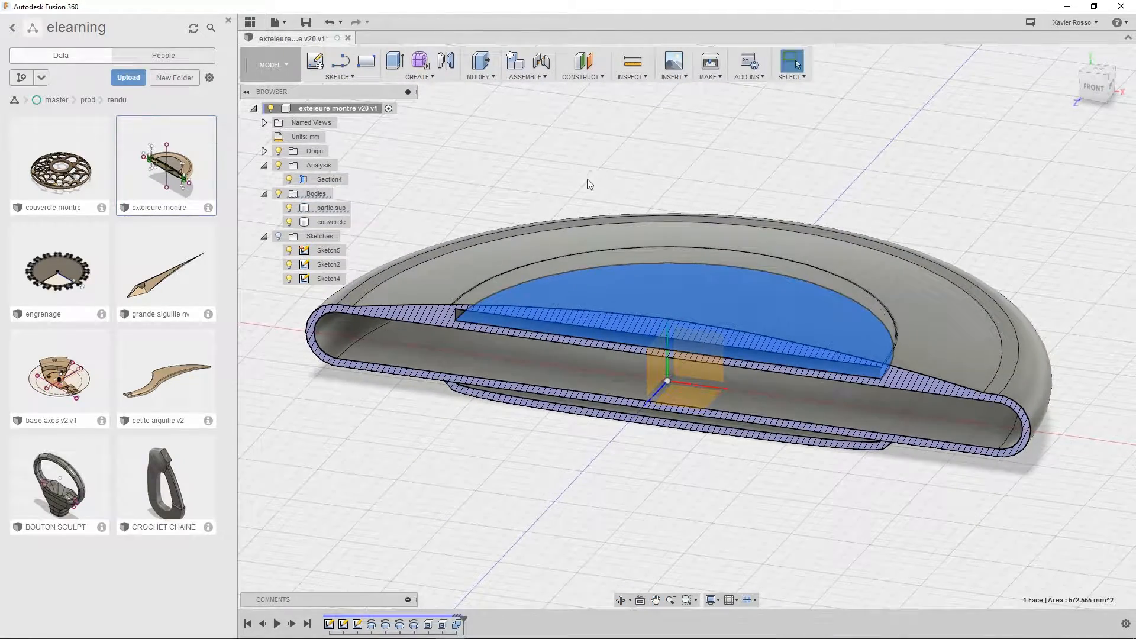
left_click(569, 151)
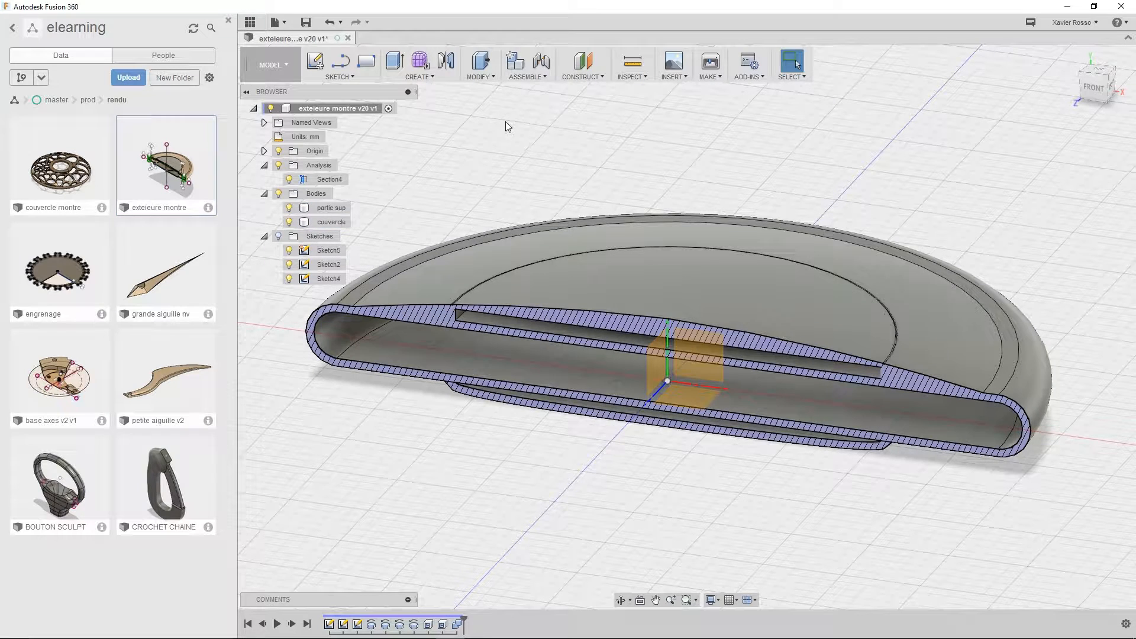
Extrude the recess's circular face by -9 mm as a cut through the partie sup body, with the couvercle hidden to exclude it
left_click(432, 80)
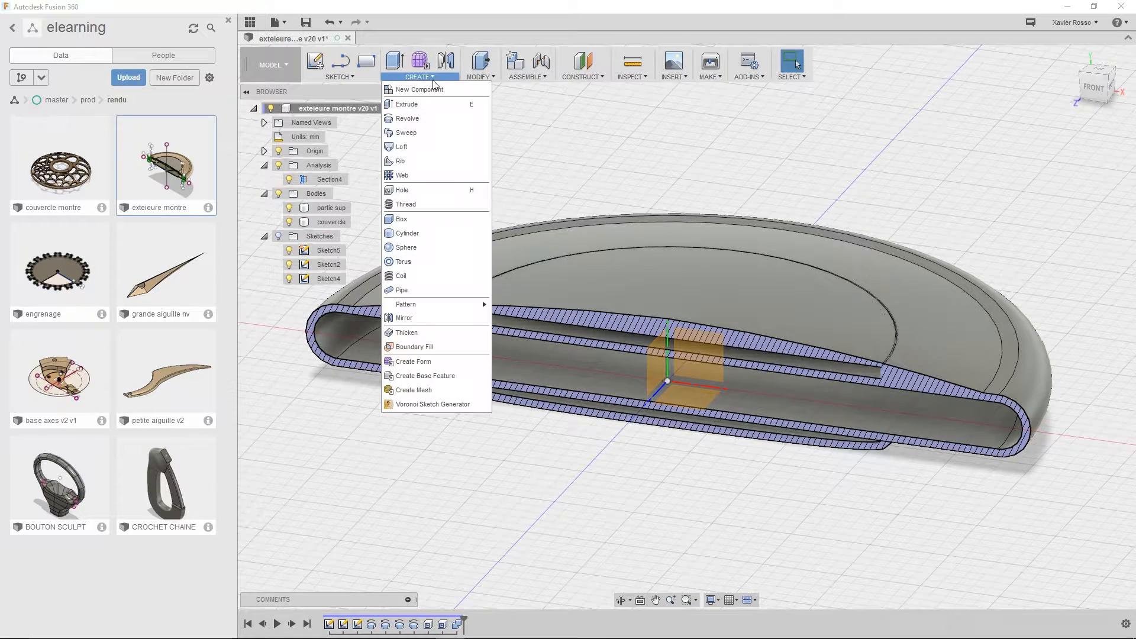
left_click(413, 104)
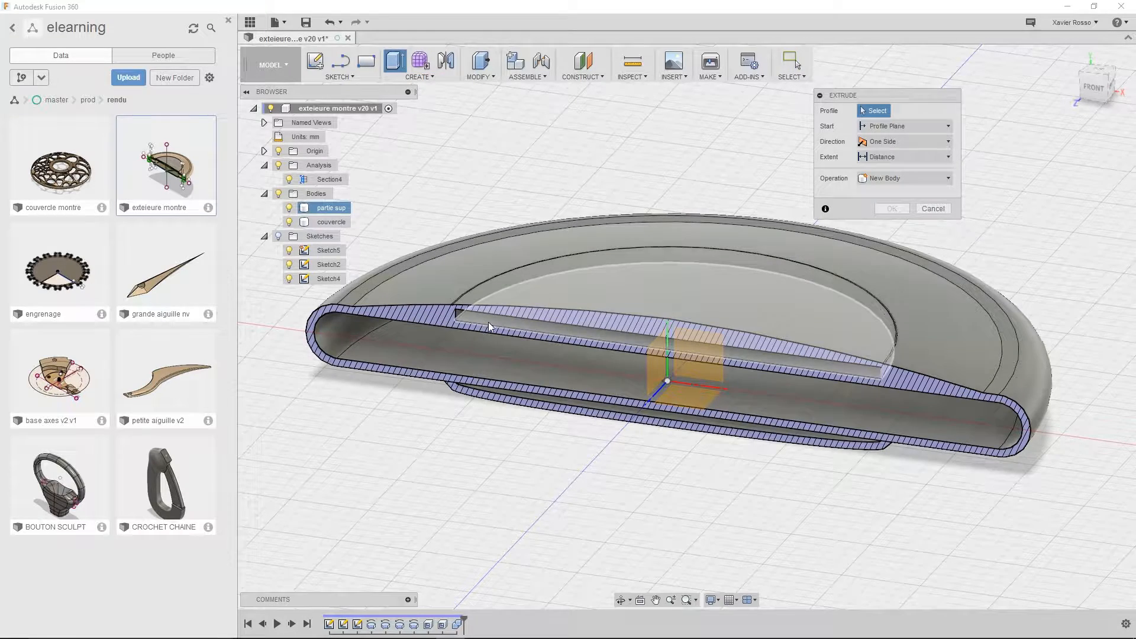
left_click(488, 322)
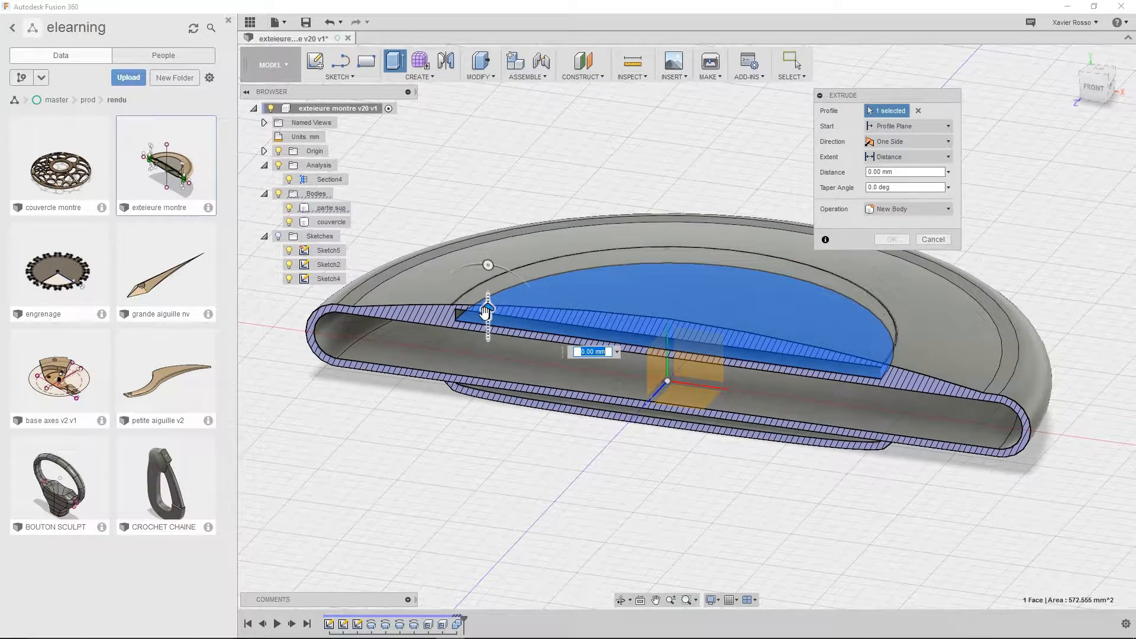
left_click_drag(484, 317, 489, 470)
middle_click_drag(418, 479, 523, 269, "shift")
middle_click_drag(509, 361, 486, 309, "shift")
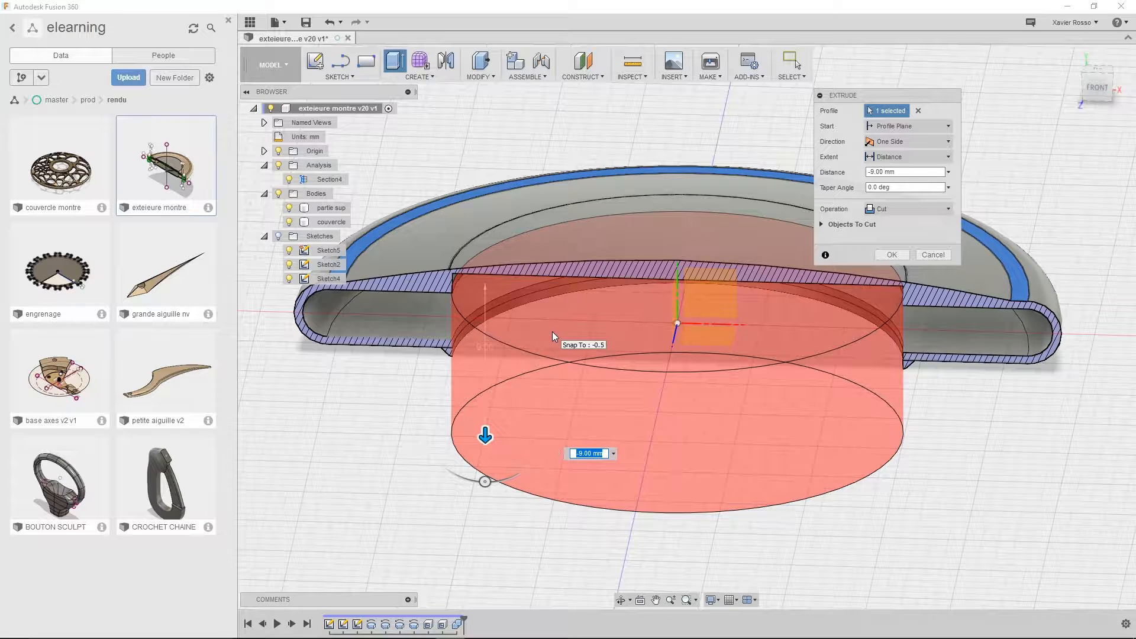
left_click(289, 222)
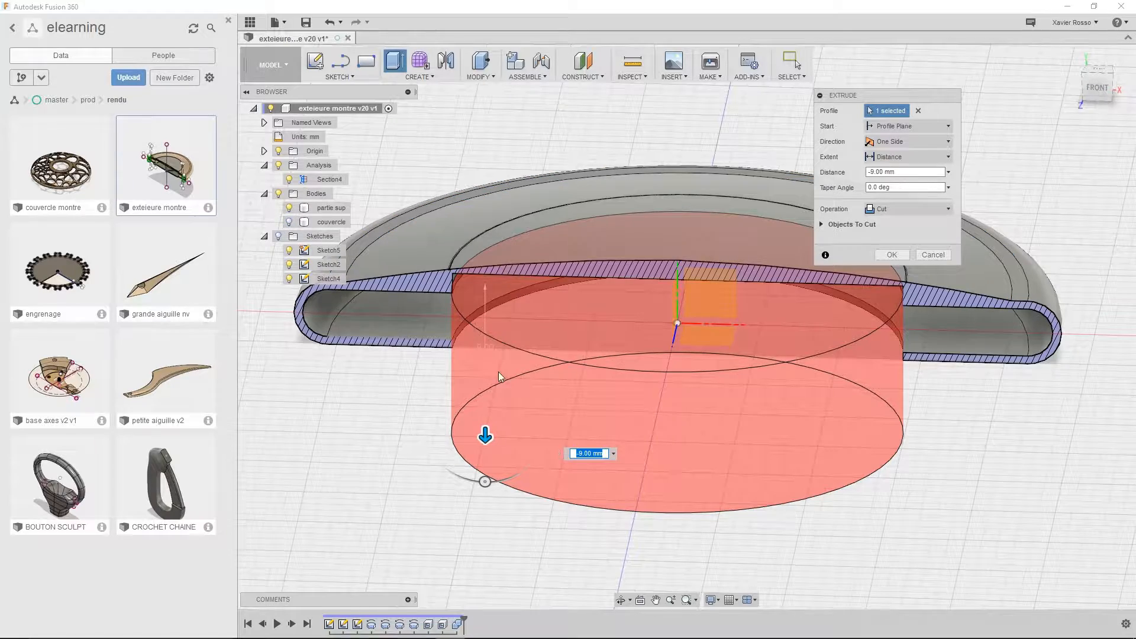
middle_click_drag(446, 432, 451, 472)
middle_click_drag(509, 497, 449, 438, "shift")
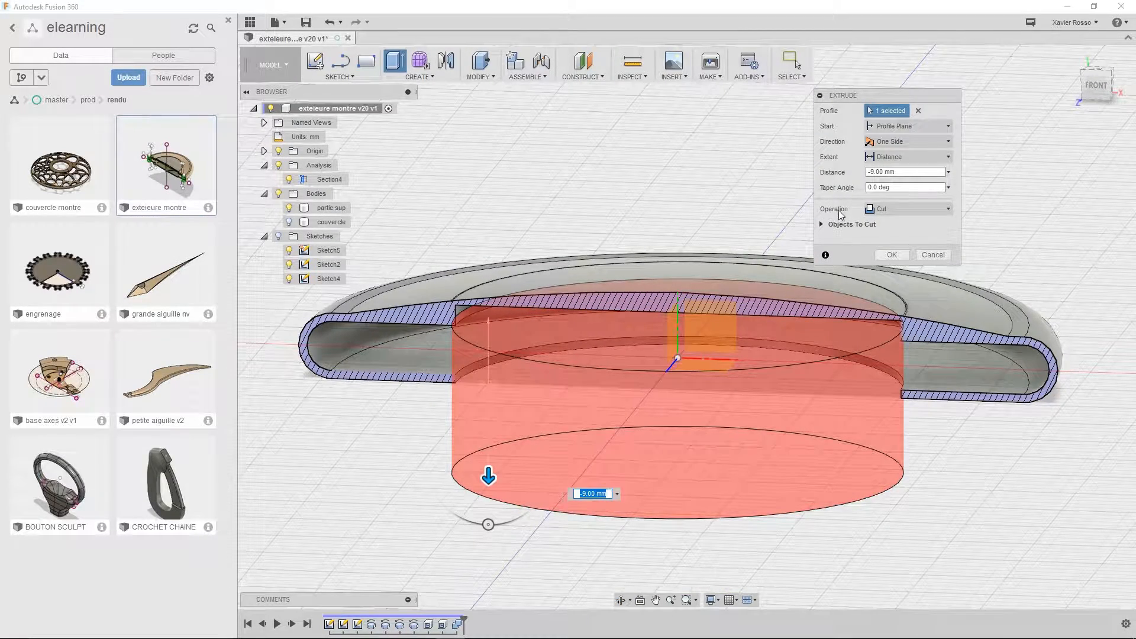
left_click(891, 256)
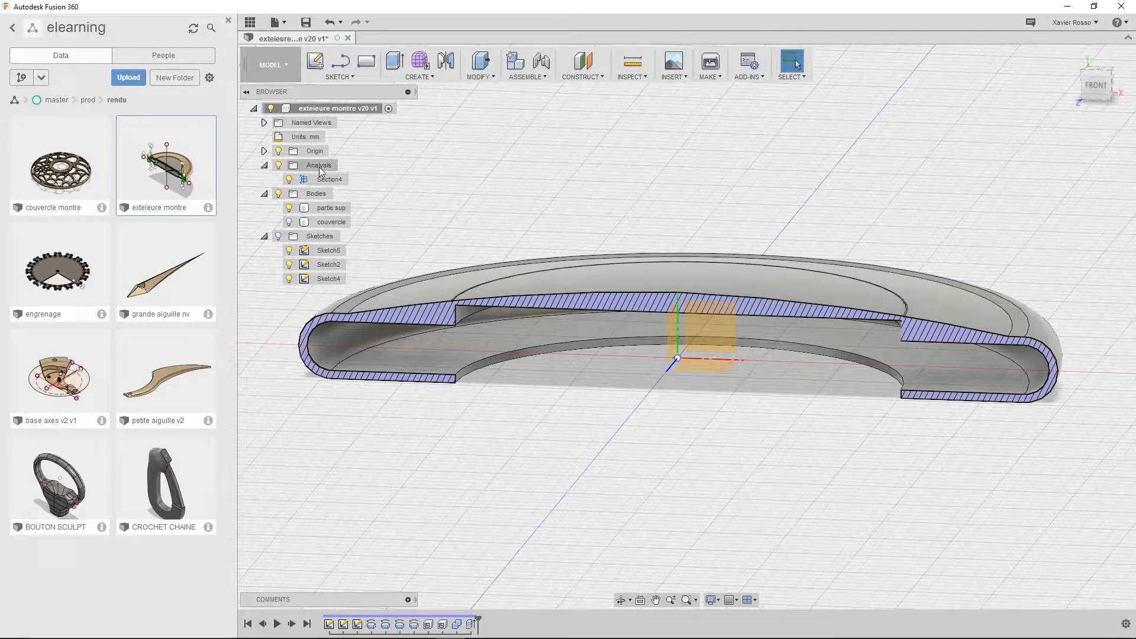
Show the couvercle body again and hide the partie sup body
left_click(289, 222)
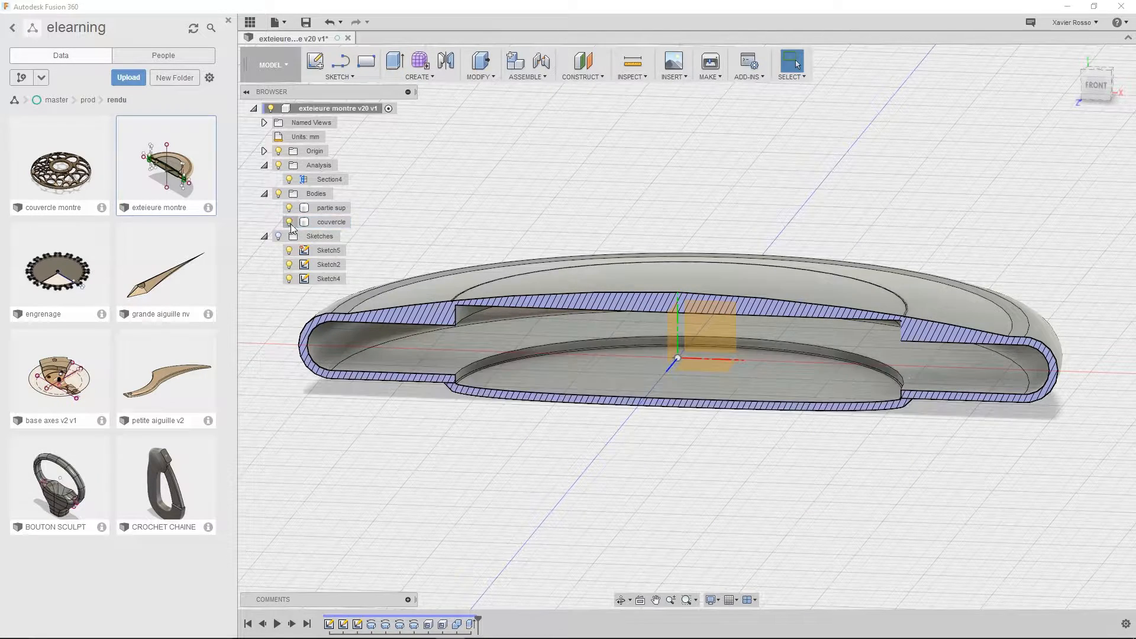
middle_click_drag(566, 454, 563, 480, "shift")
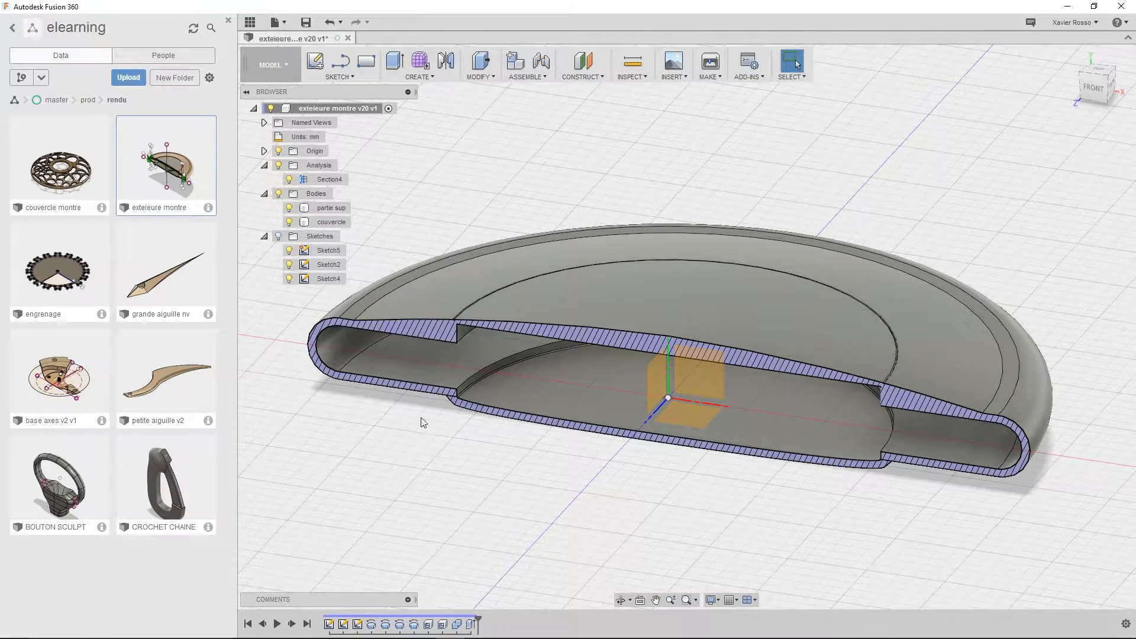
left_click(288, 207)
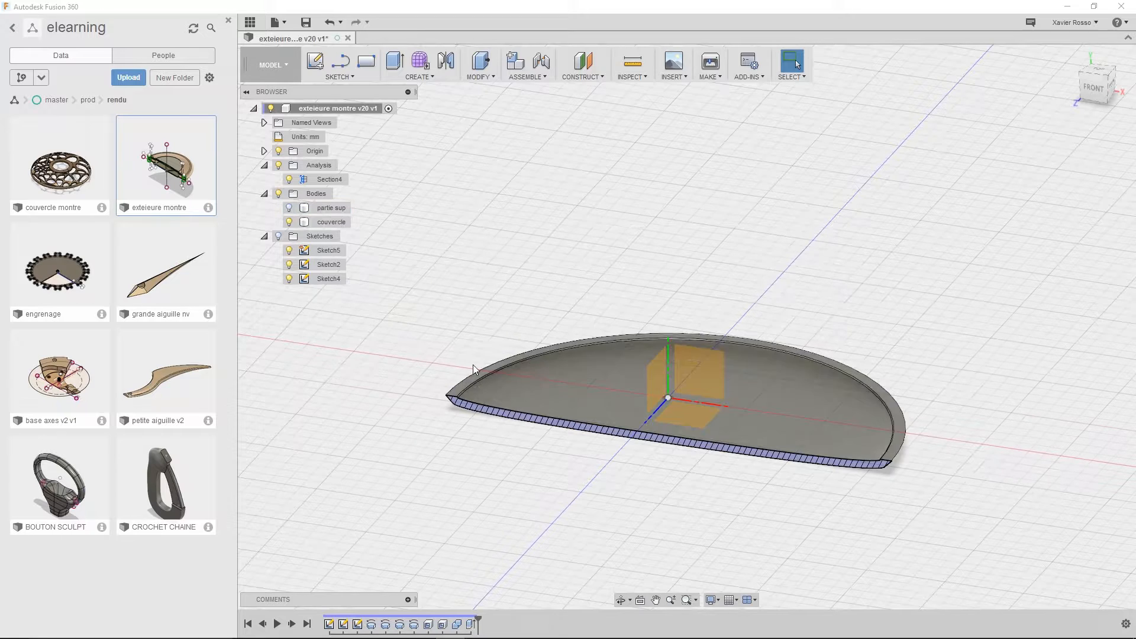
left_click(438, 78)
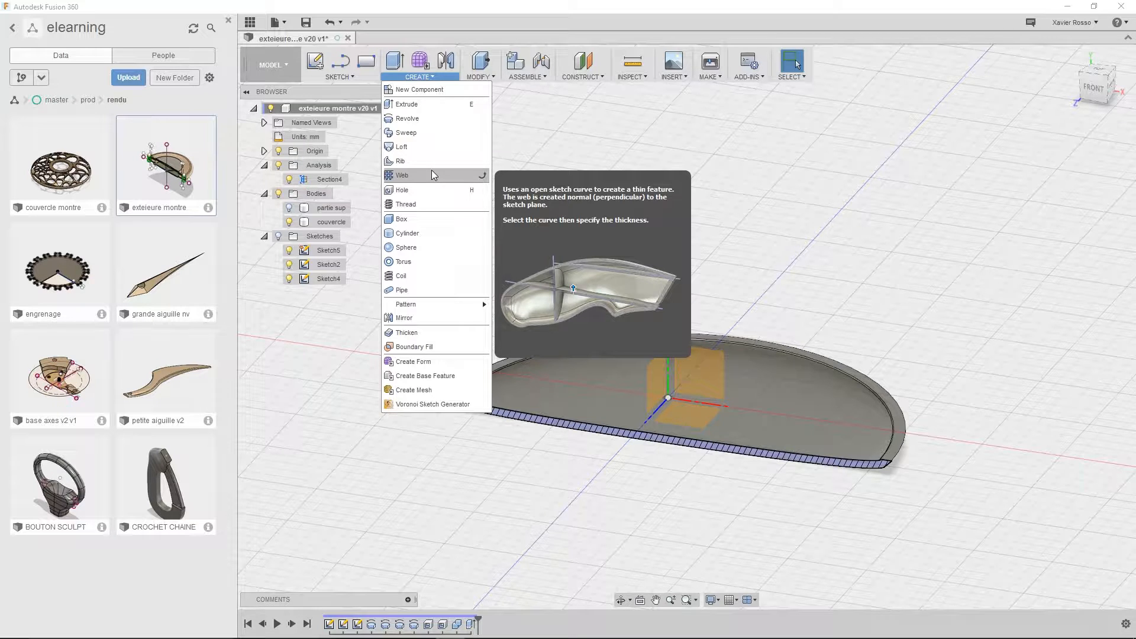
left_click(608, 137)
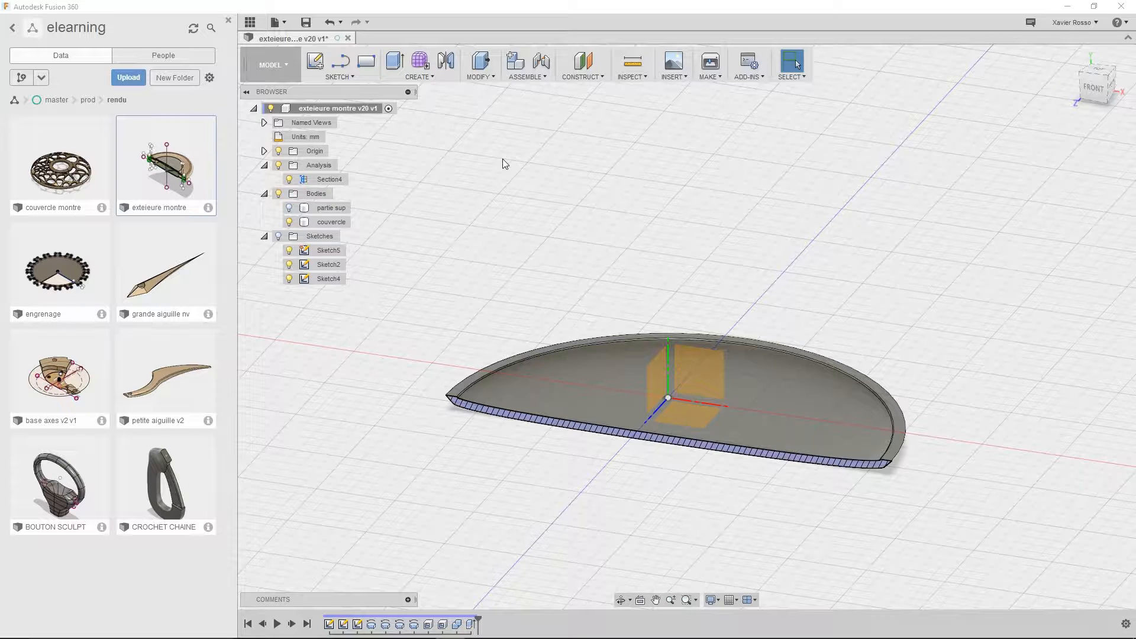
Examine the couvercle's flat rim face and its sectioned edge on both sides
middle_click_drag(925, 408, 904, 360)
middle_click_drag(480, 358, 408, 385, "shift")
scroll(480, 339, "up", 4)
left_click(409, 385)
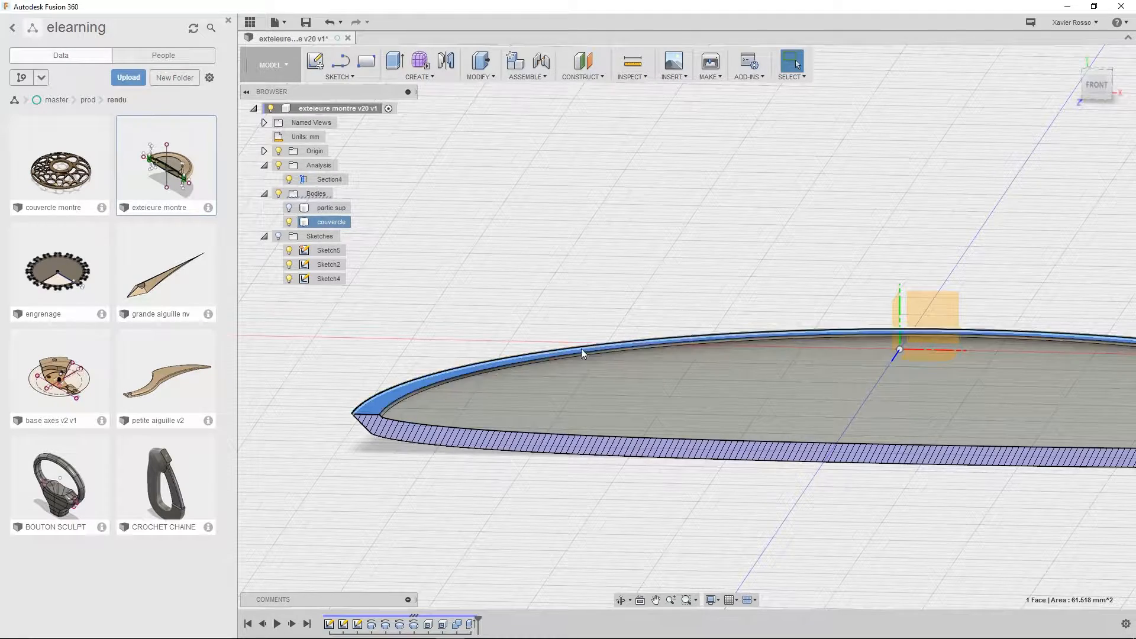
middle_click_drag(971, 367, 540, 365)
left_click(873, 269)
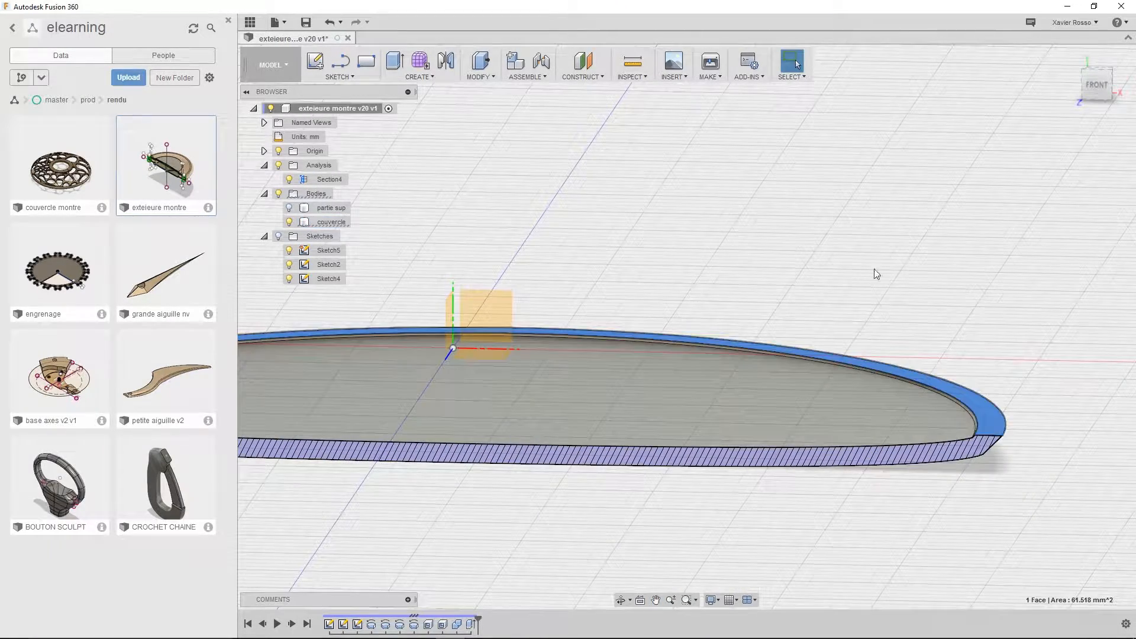
middle_click_drag(681, 298, 751, 269)
scroll(719, 256, "down", 3)
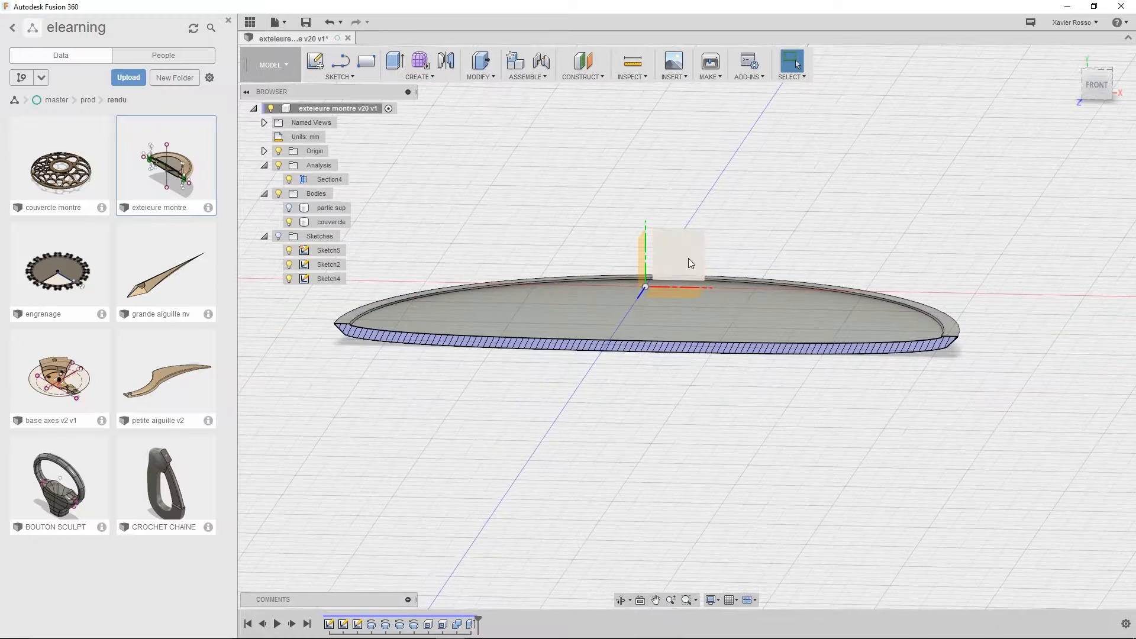
mouse_move(688, 258)
middle_mouse_down("shift")
mouse_move(662, 294)
mouse_move(674, 409)
middle_mouse_up("shift")
Start a line sketch on the couvercle's flat rim face and turn off the Section4 analysis
left_click(343, 75)
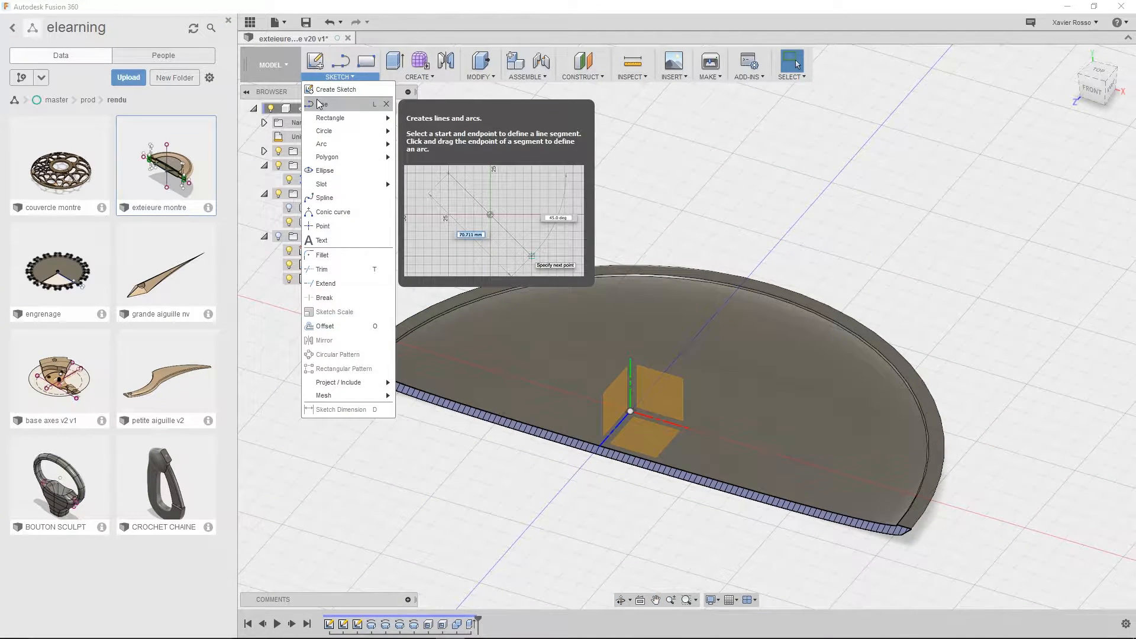
left_click(320, 104)
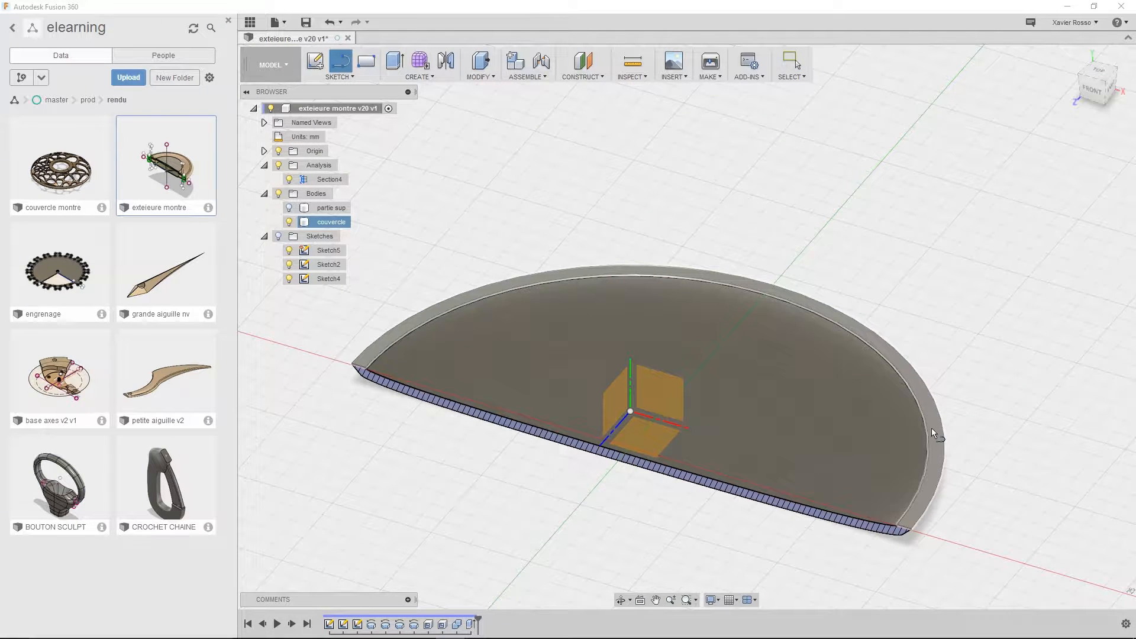
left_click(929, 479)
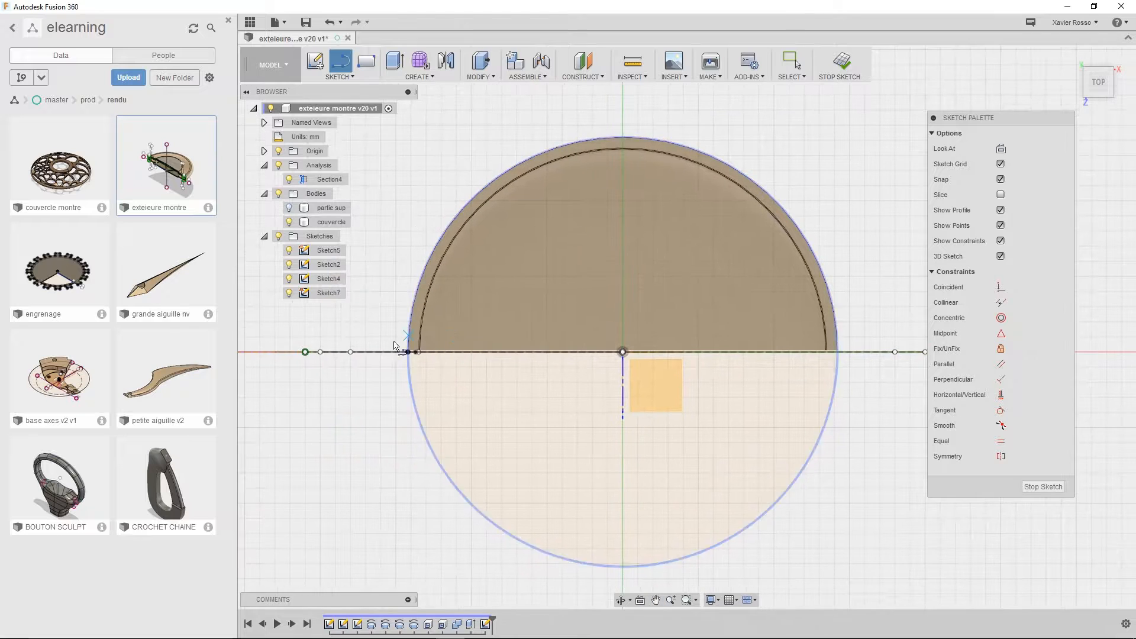
left_click(290, 180)
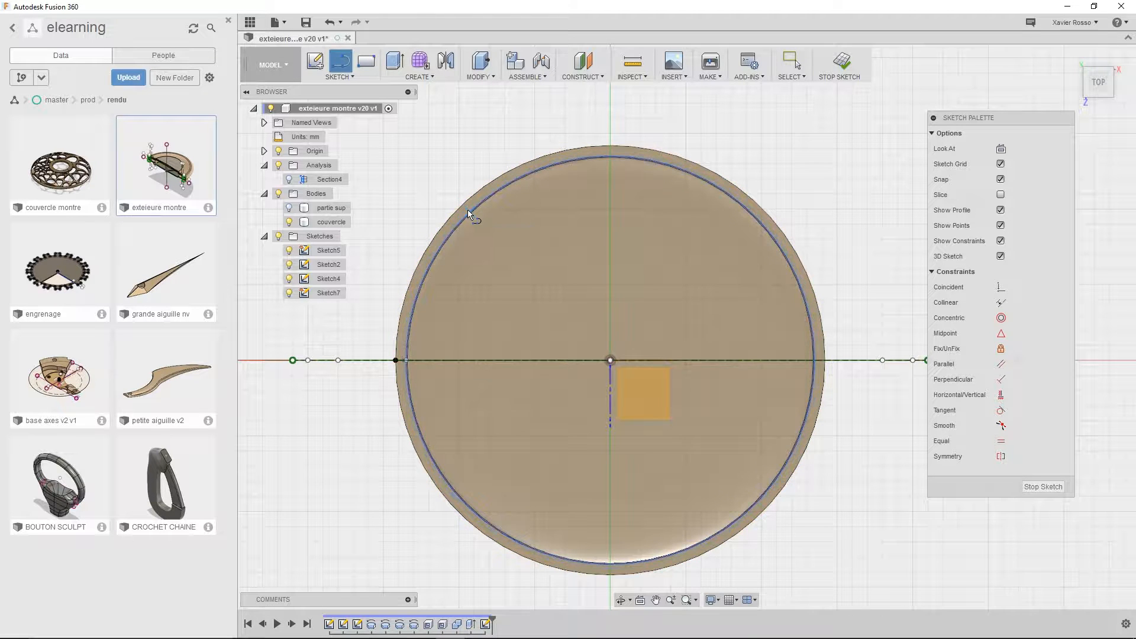
Sketch a diagonal line about 27.4 mm long through the couvercle's centre, connecting opposite sides of its rim
scroll(469, 213, "up", 2)
middle_click_drag(468, 213, 423, 190)
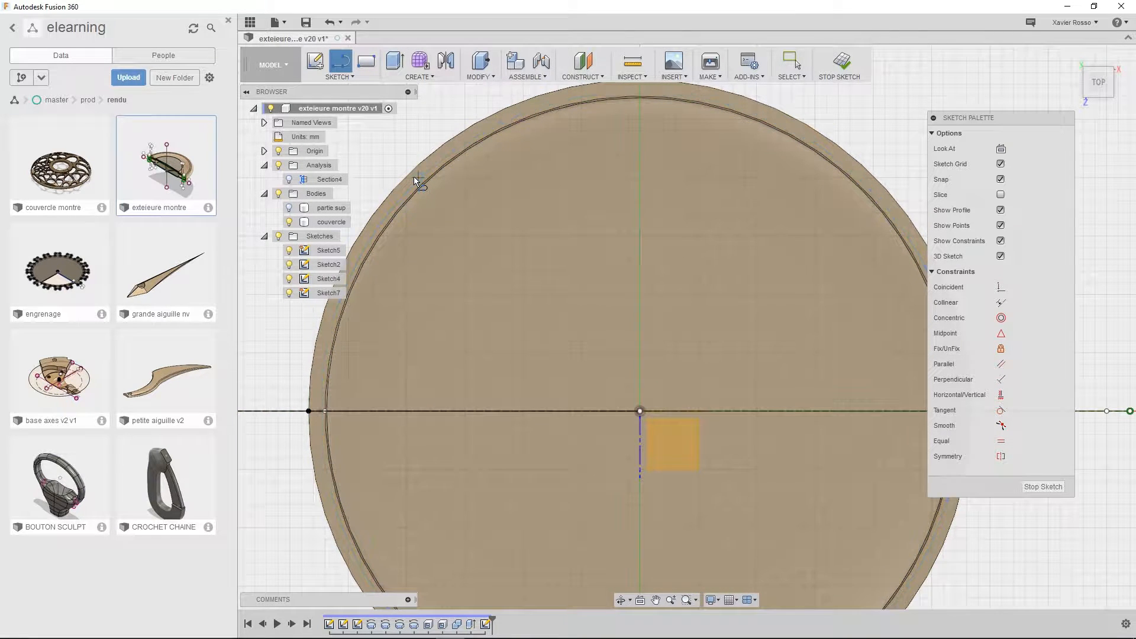
left_click(417, 179)
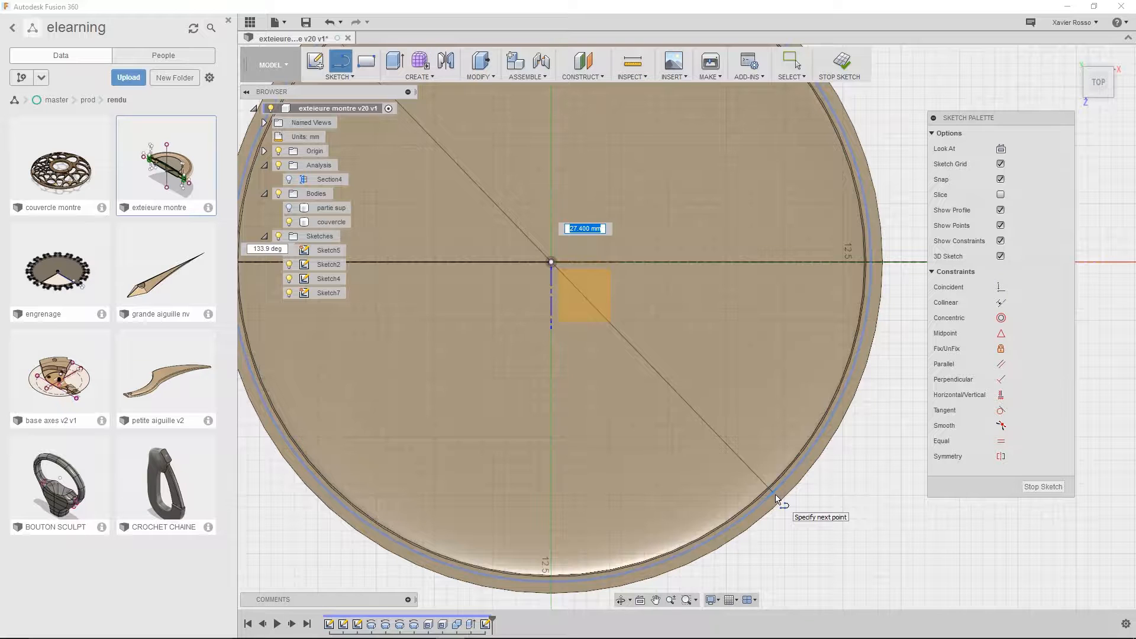
left_click(777, 498)
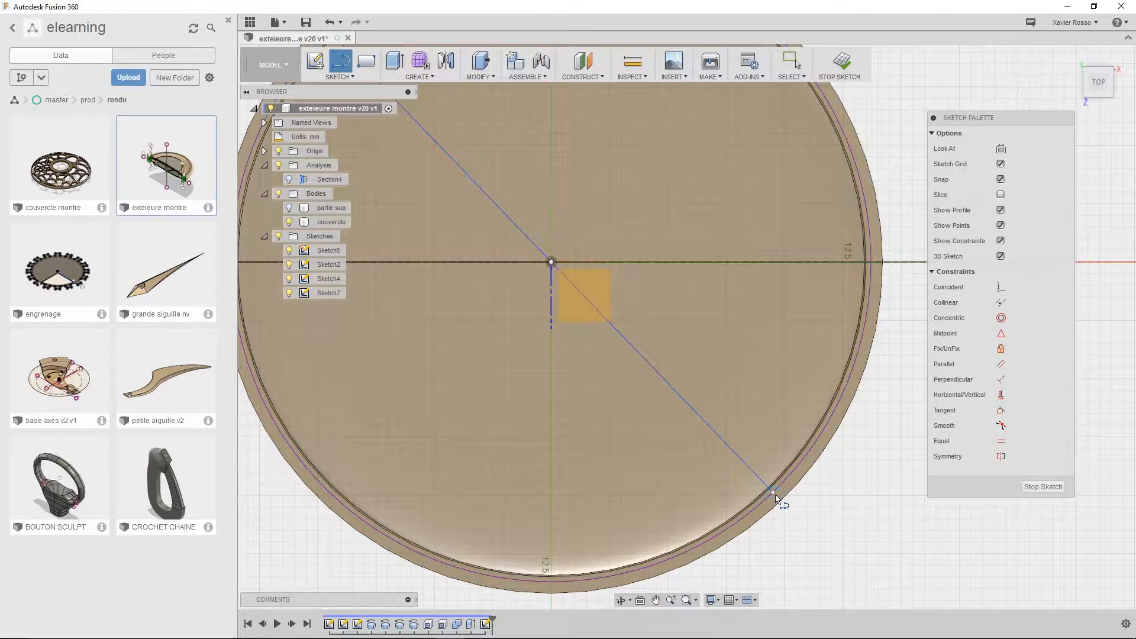
scroll(555, 486, "down", 3)
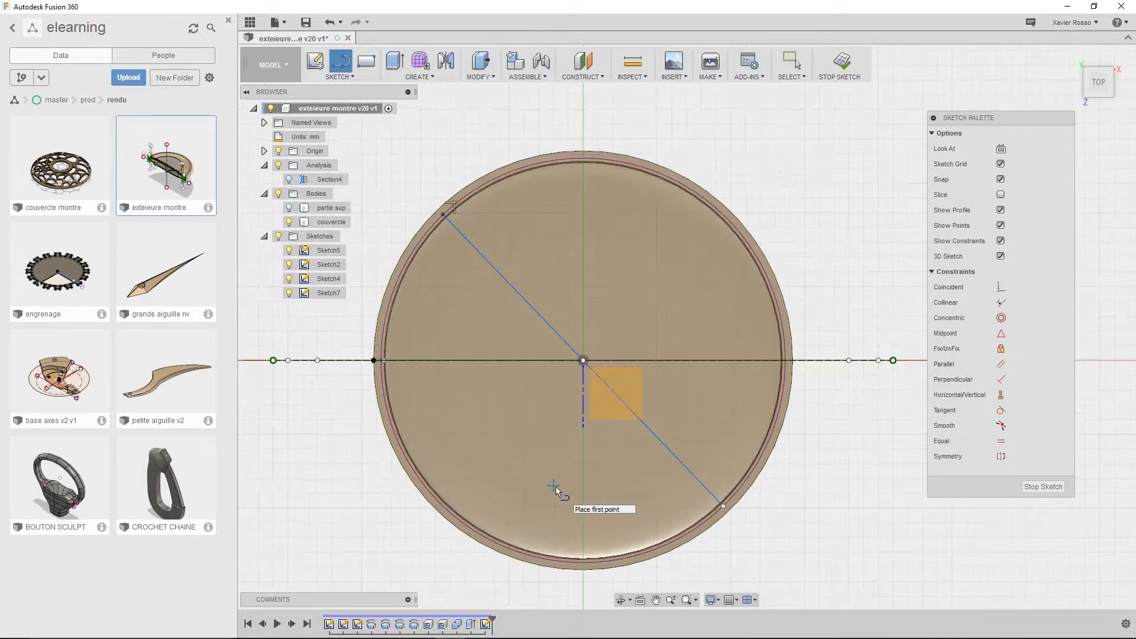
Sketch a second diagonal line about 27.6 mm long through the couvercle's centre, crossing the first and joining opposite sides of the rim
scroll(562, 473, "up", 1)
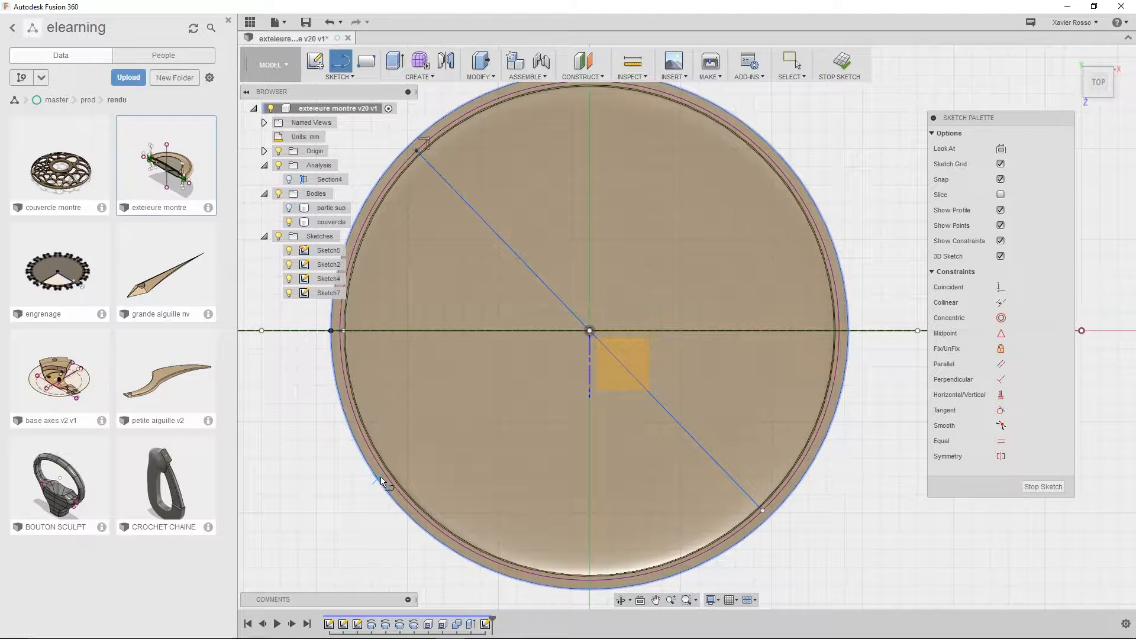
scroll(382, 480, "up", 5)
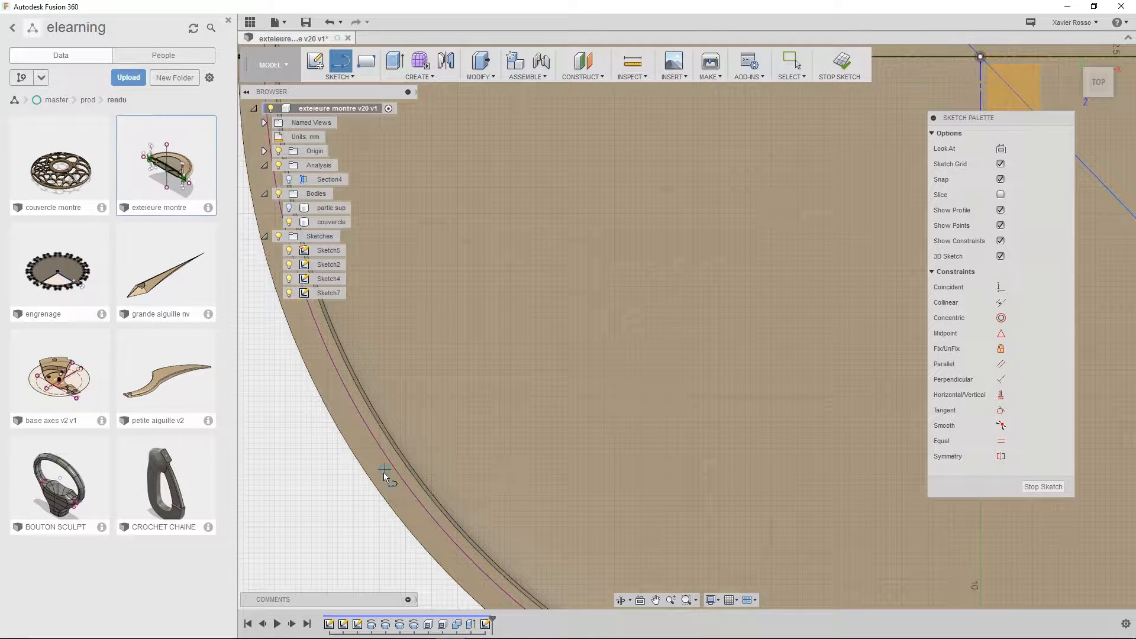
left_click(383, 472)
middle_click_drag(710, 284, 484, 433)
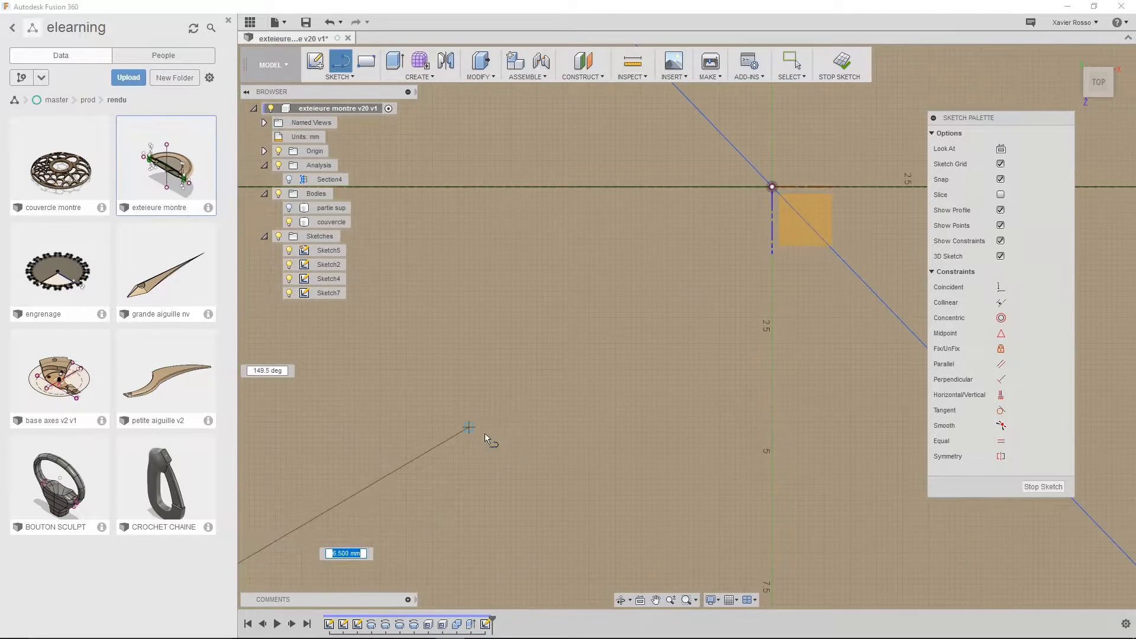
scroll(651, 367, "down", 3)
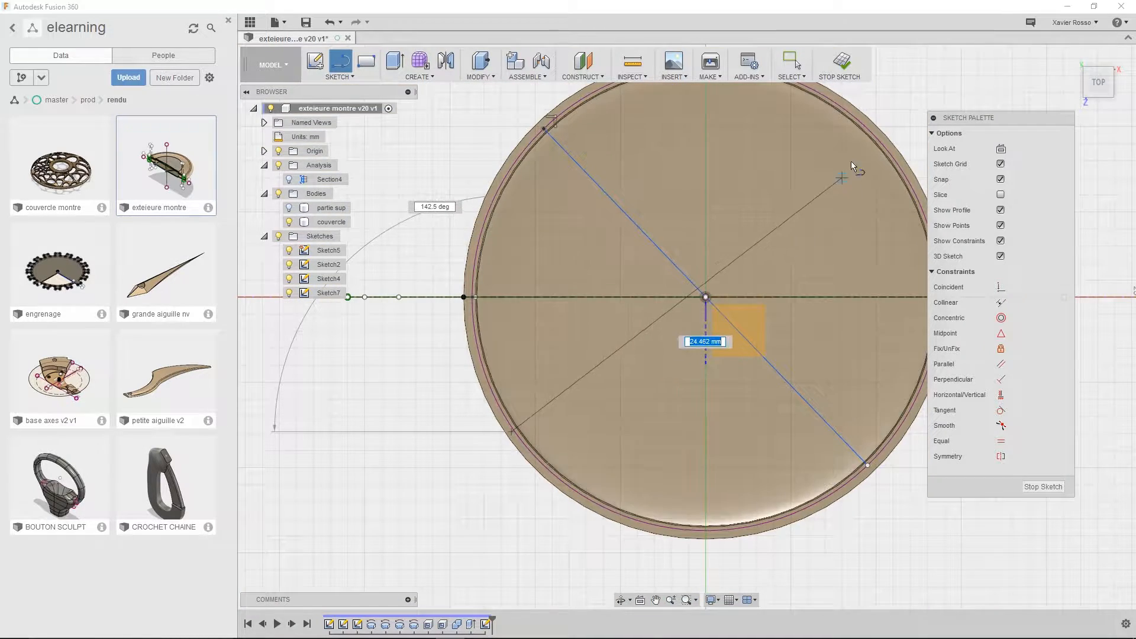
middle_click_drag(850, 135, 791, 232)
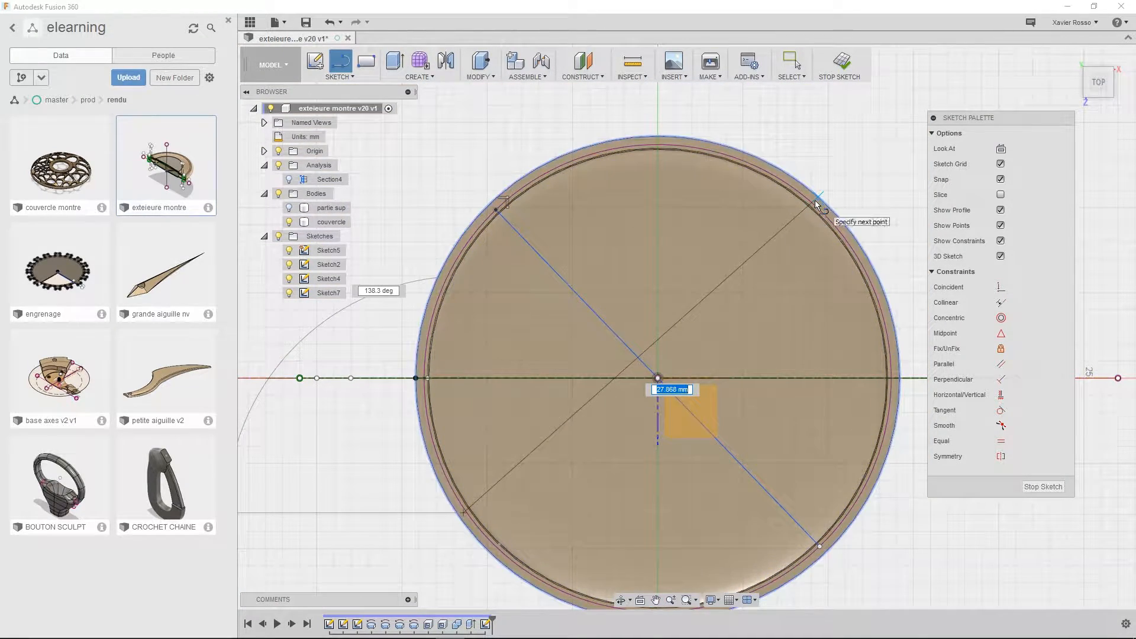
scroll(816, 201, "up", 4)
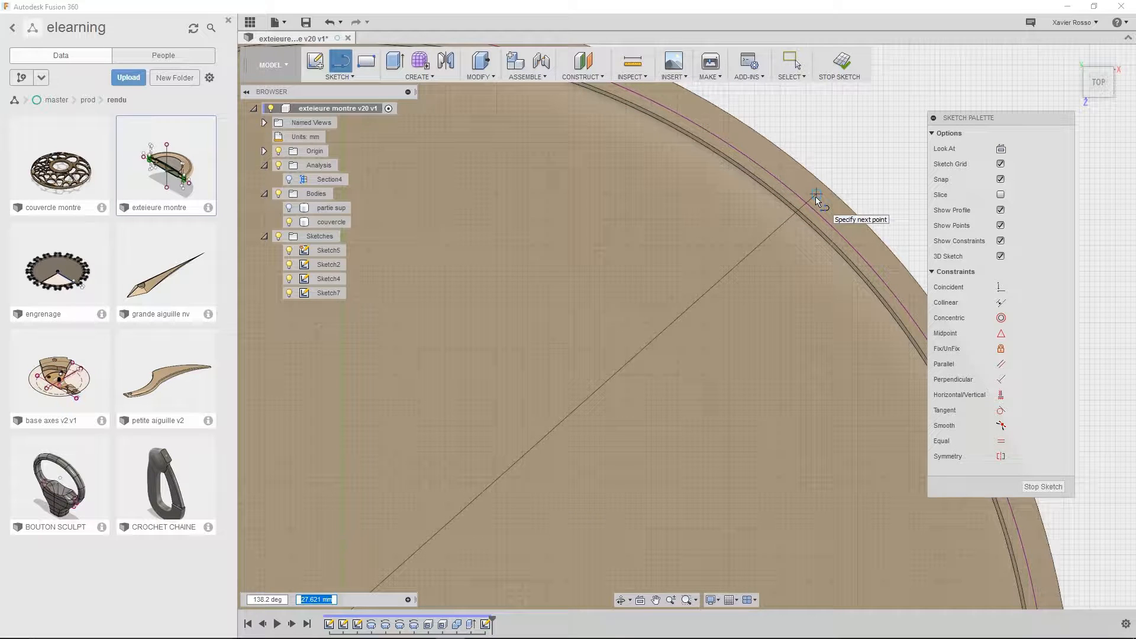
scroll(815, 198, "down", 3)
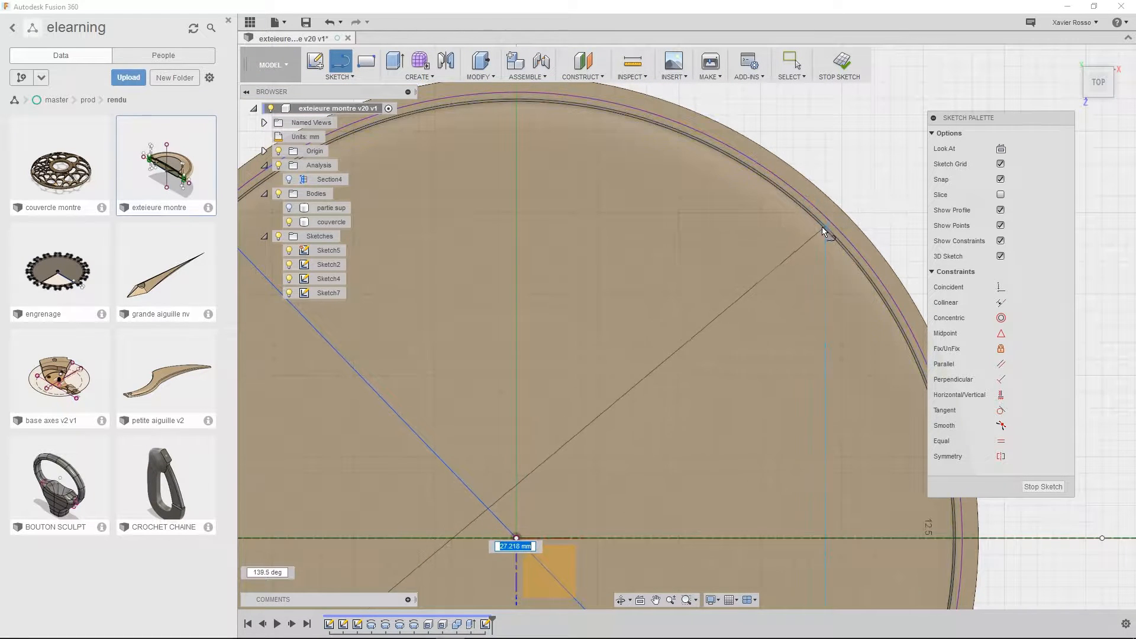
double_click(882, 286)
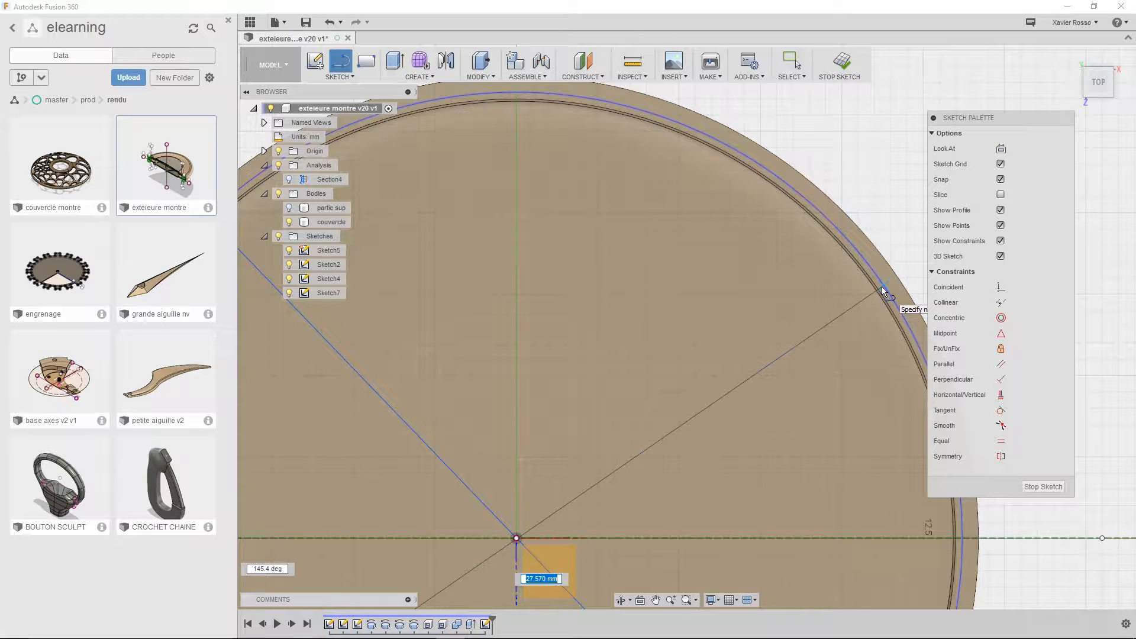
scroll(779, 448, "down", 5)
middle_click_drag(705, 451, 716, 346)
scroll(817, 259, "up", 5)
scroll(823, 264, "down", 2)
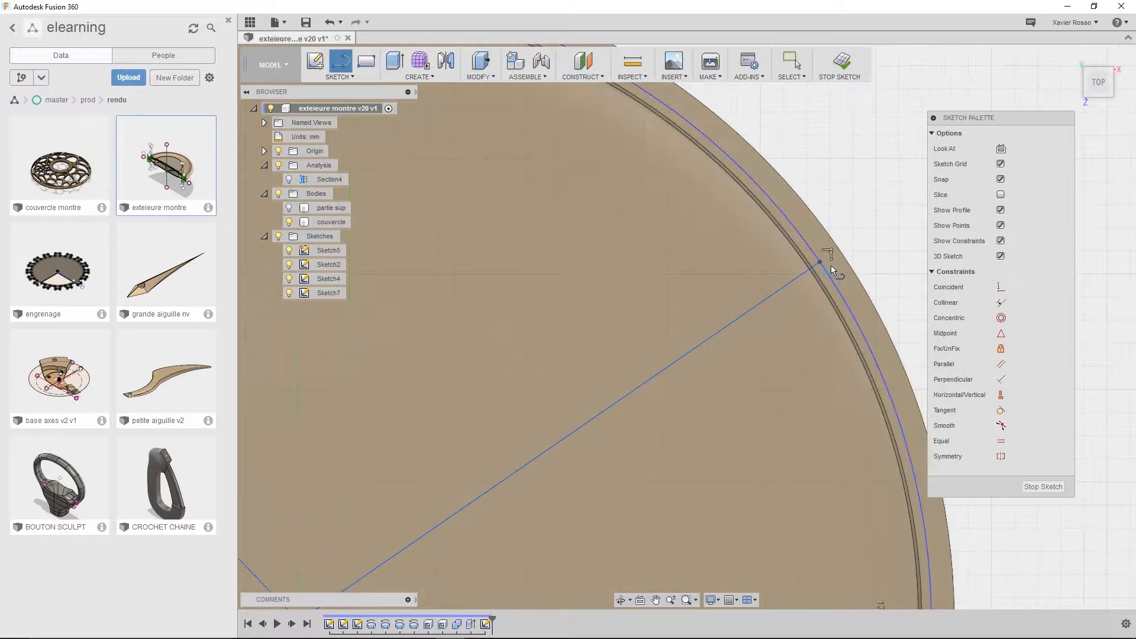
scroll(804, 357, "down", 3)
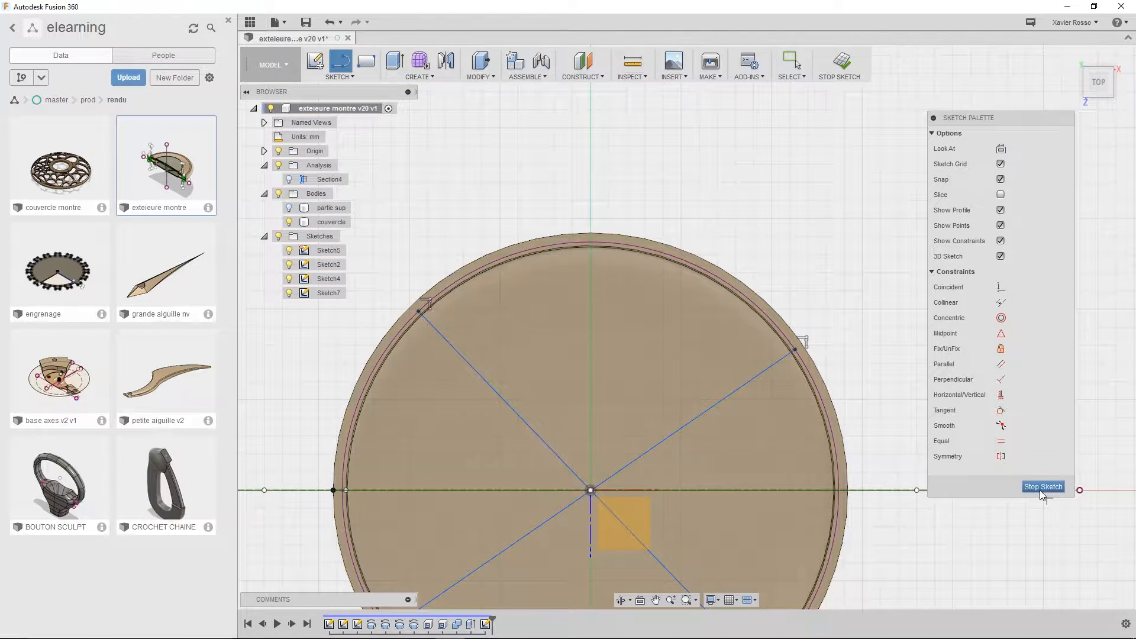
Finish the sketch and make all sketches visible again so the two crossing lines show on the couvercle
left_click(1043, 487)
middle_click_drag(842, 540, 869, 406)
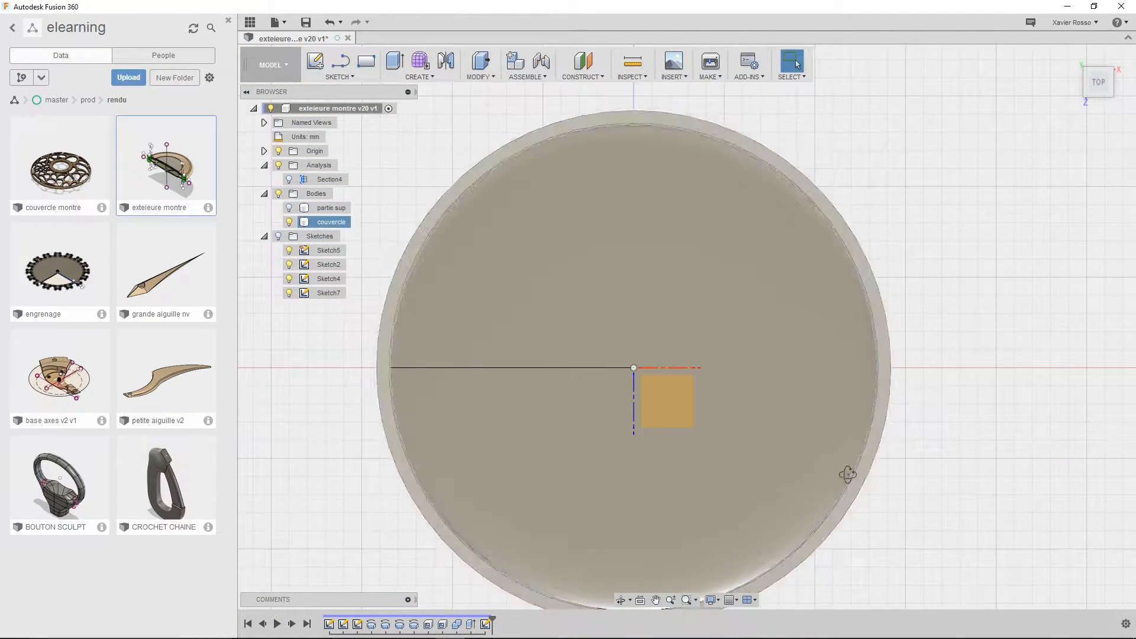
middle_click_drag(847, 469, 801, 411, "shift")
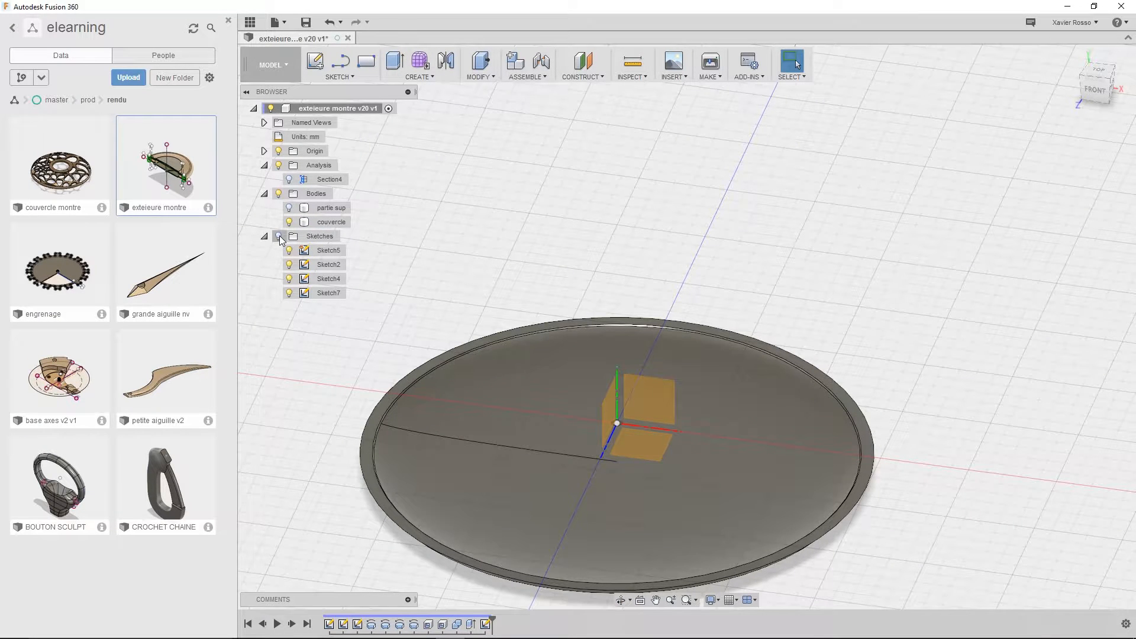
left_click(279, 236)
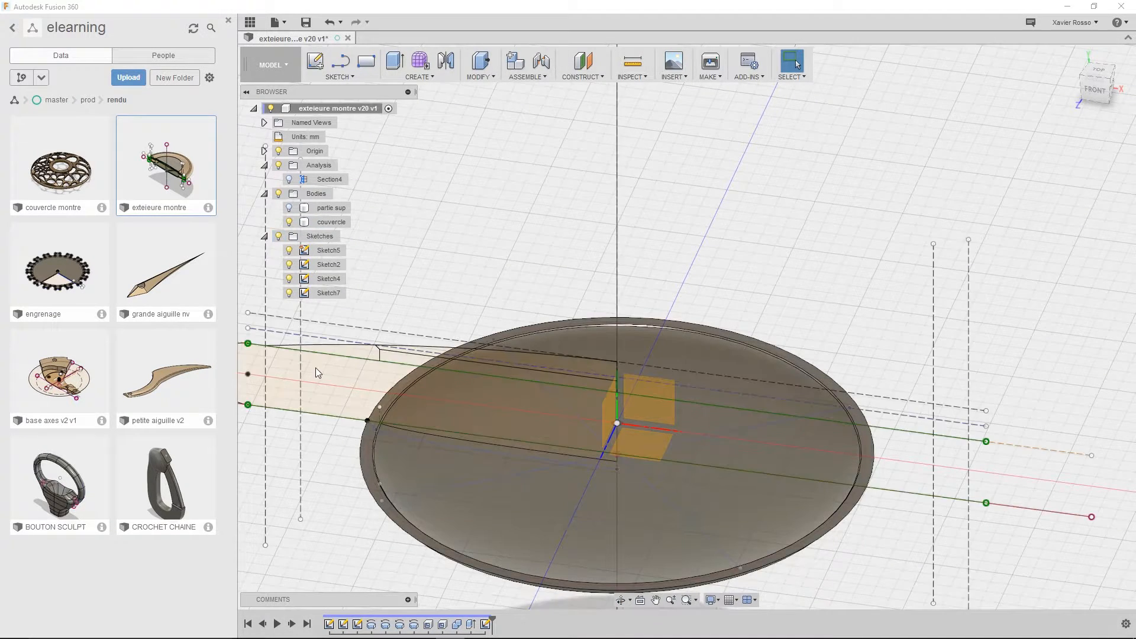
mouse_move(716, 261)
middle_mouse_down("shift")
mouse_move(740, 248)
mouse_move(715, 275)
mouse_move(684, 235)
middle_mouse_up("shift")
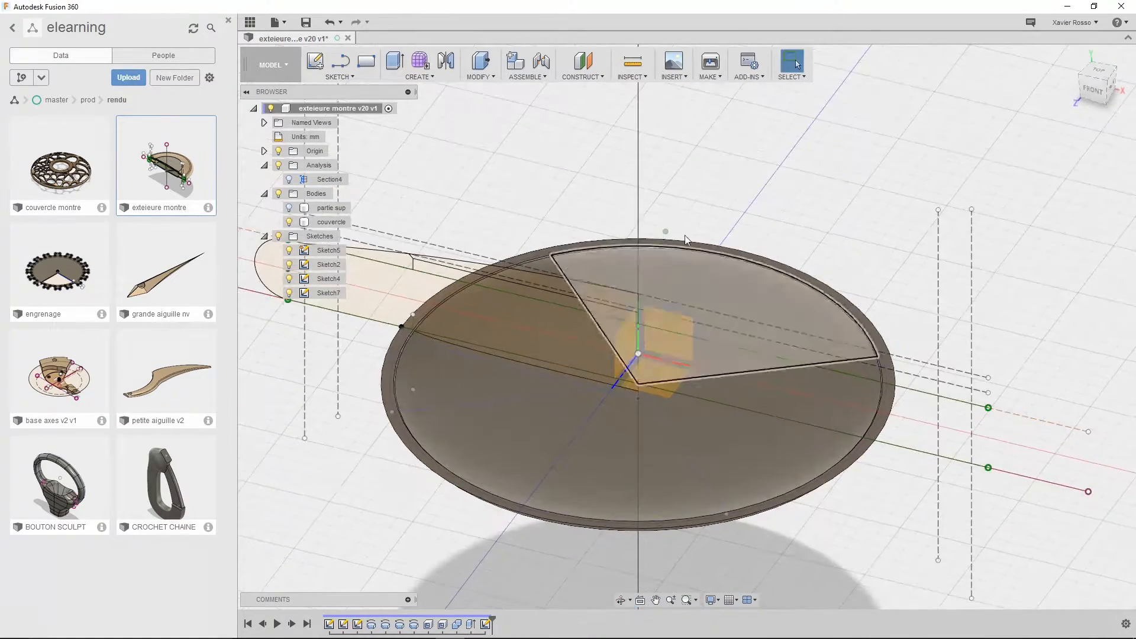
Start a Web feature on the couvercle using the two crossing sketch lines as its curves
left_click(427, 82)
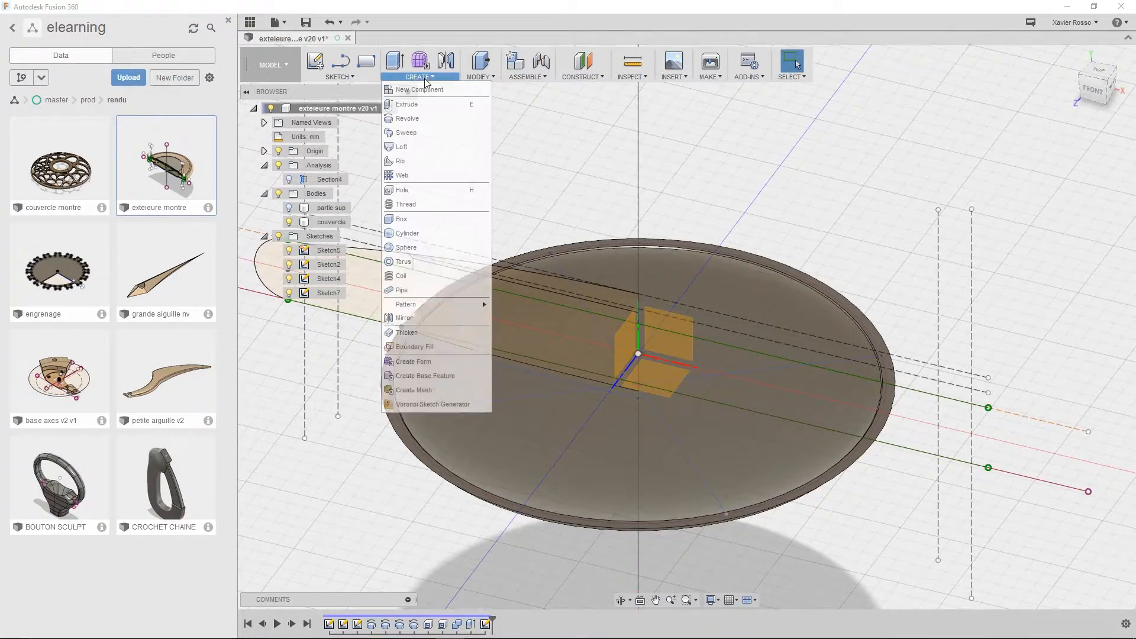
left_click(406, 175)
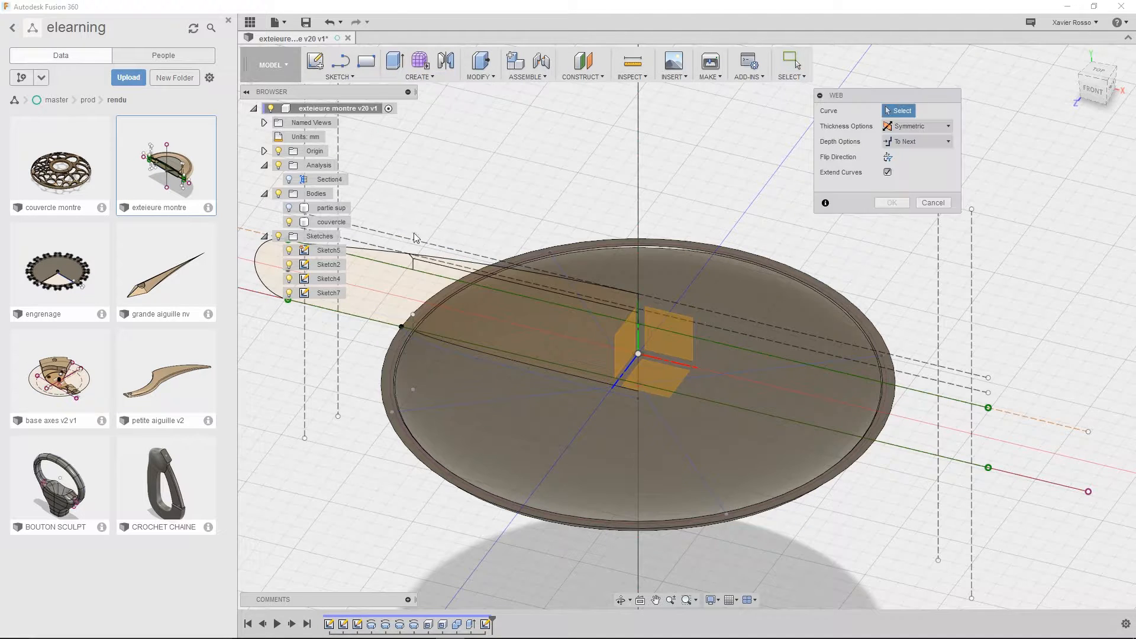
left_click(520, 397)
left_click(678, 443)
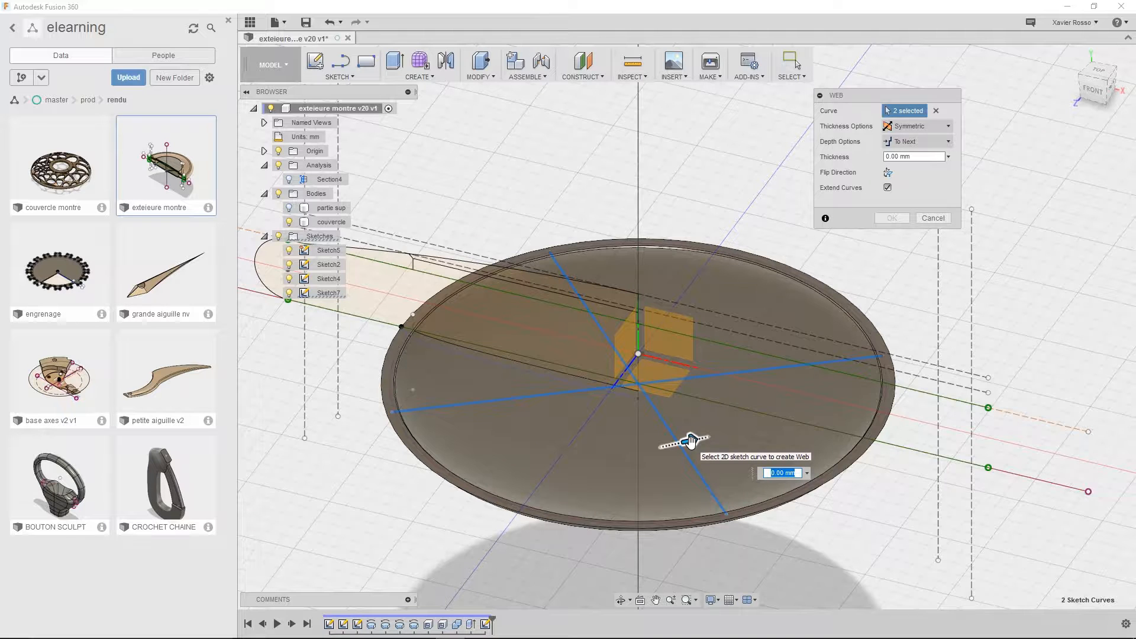
Keep the web thickness symmetric, try 1 mm, and reduce it to 0.5 mm
left_click_drag(855, 101, 829, 120)
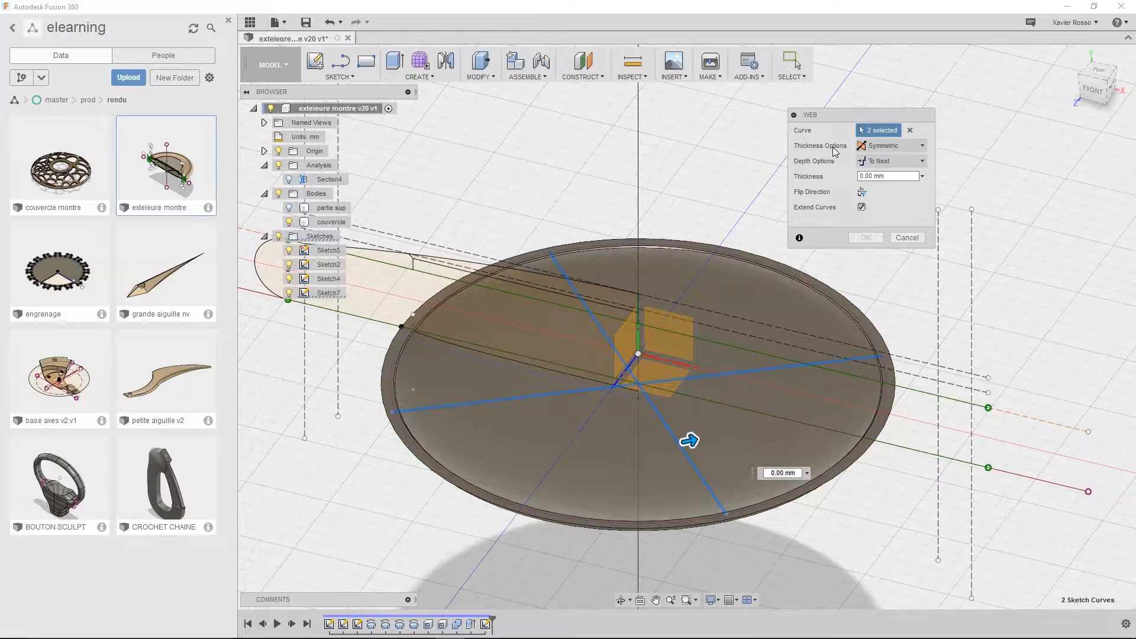
left_click(886, 149)
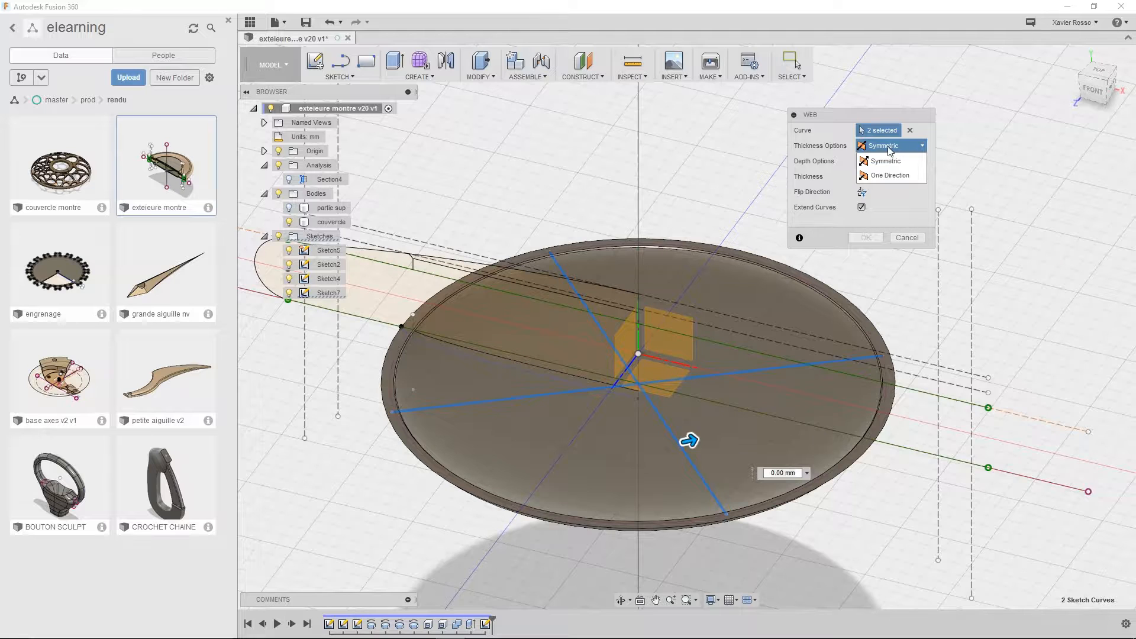
left_click(879, 161)
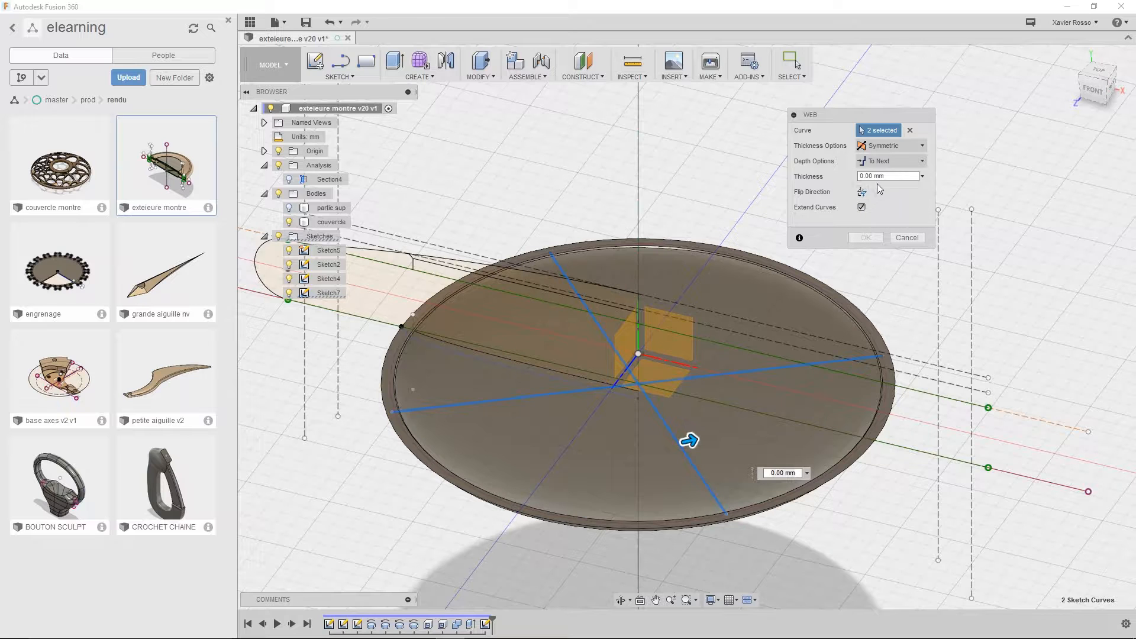
left_click(898, 173)
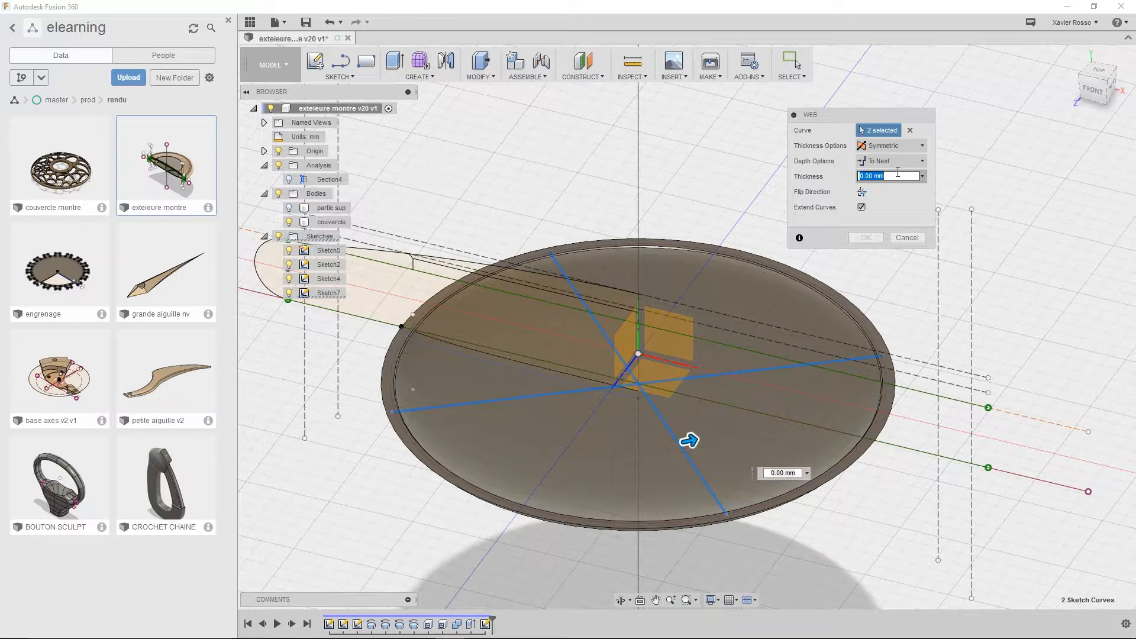
type("1")
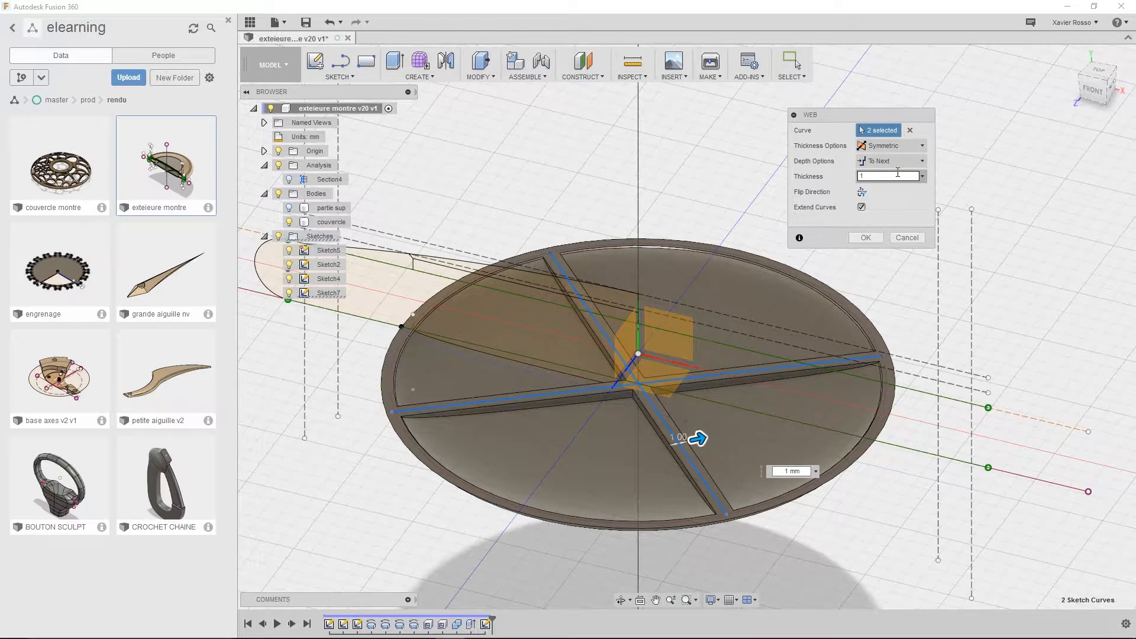
middle_click_drag(754, 375, 730, 466, "shift")
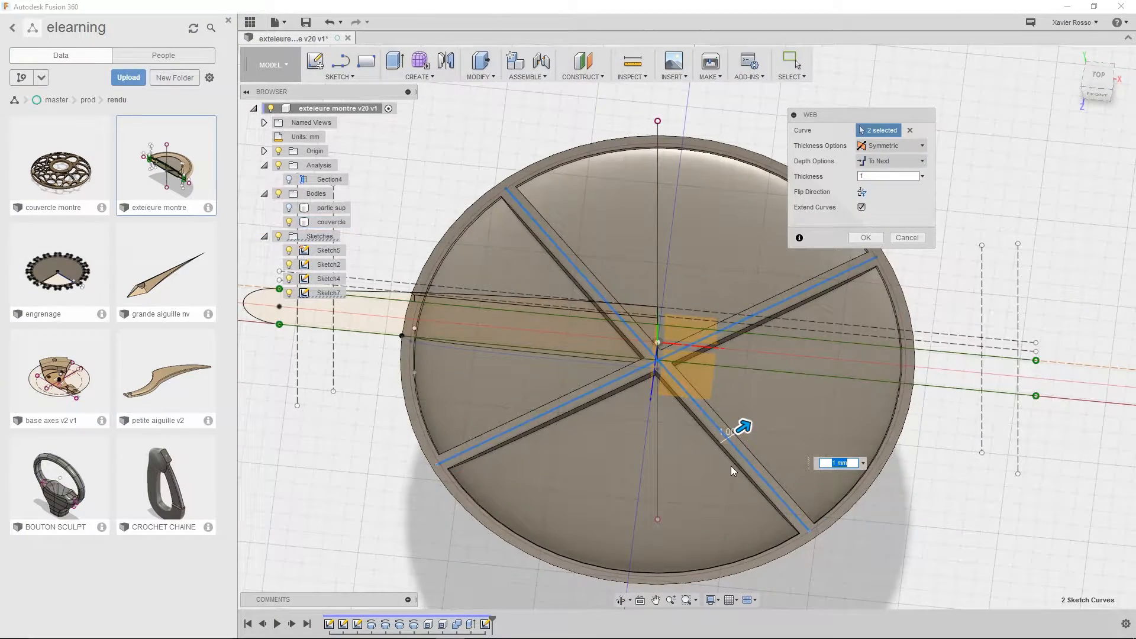
scroll(731, 466, "up", 4)
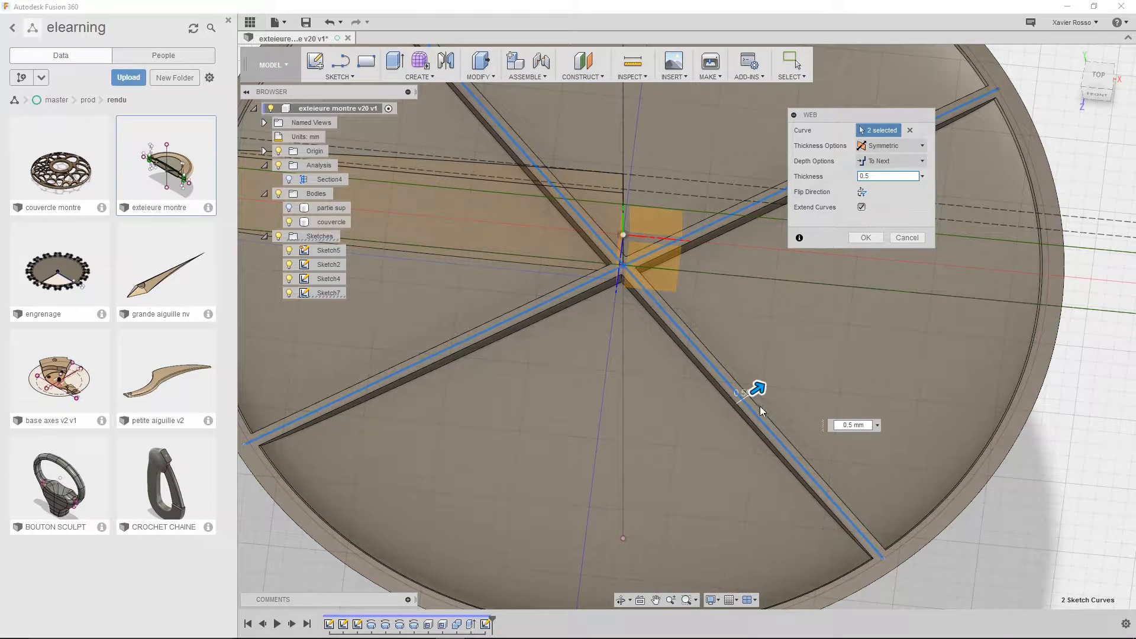
middle_click_drag(759, 406, 776, 438, "shift")
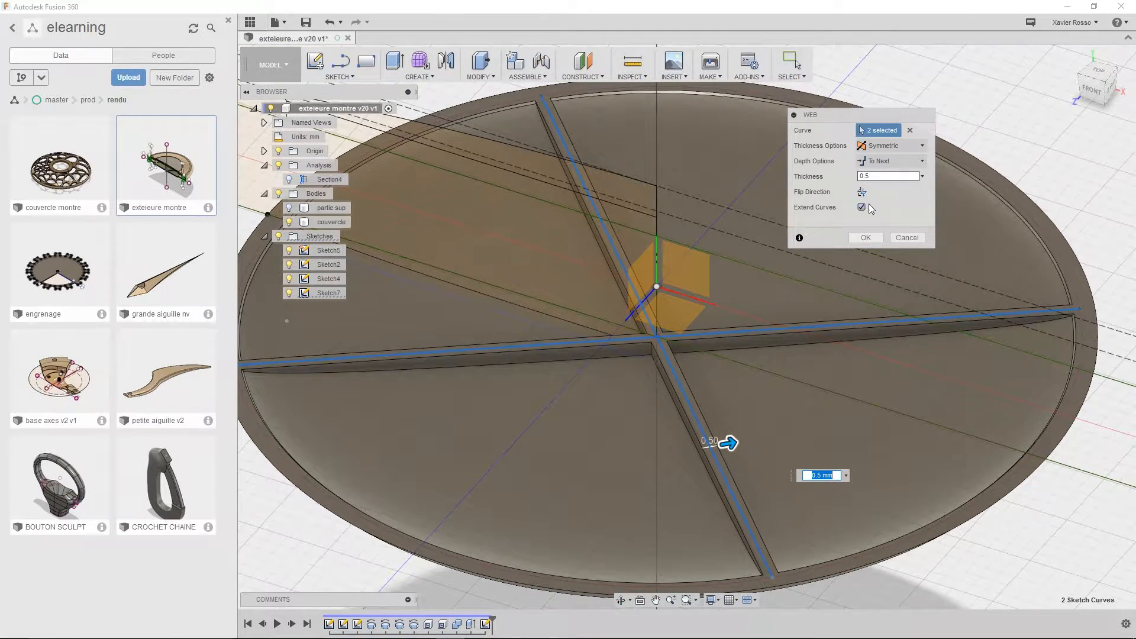
Try flipping the web direction, check it from the front view, and restore the original direction
left_click(862, 192)
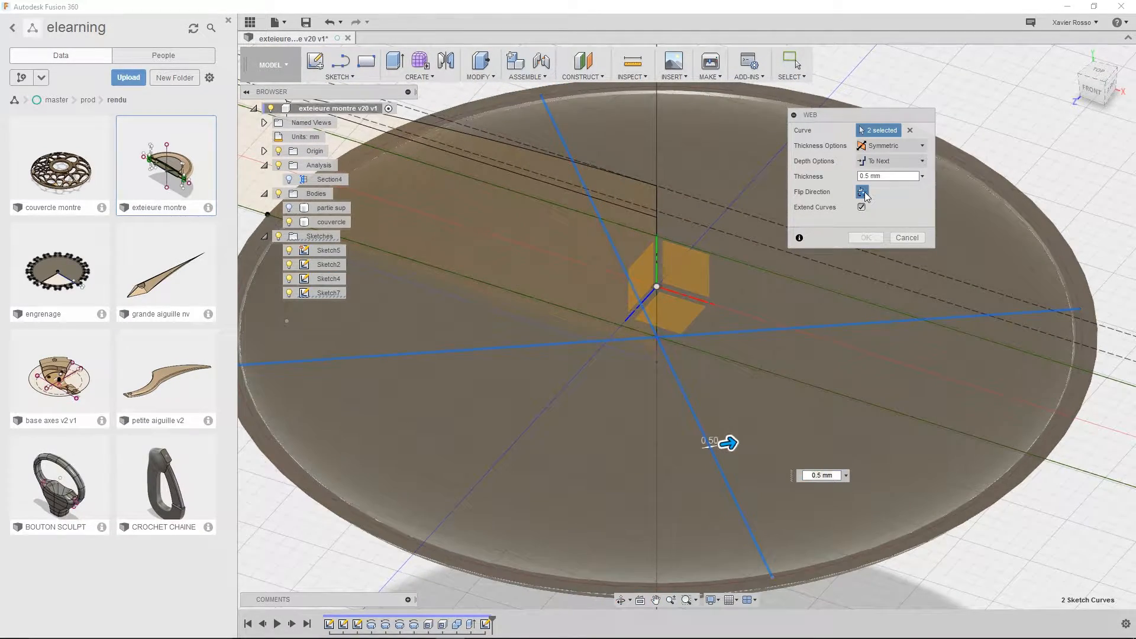
middle_click_drag(770, 378, 717, 376, "shift")
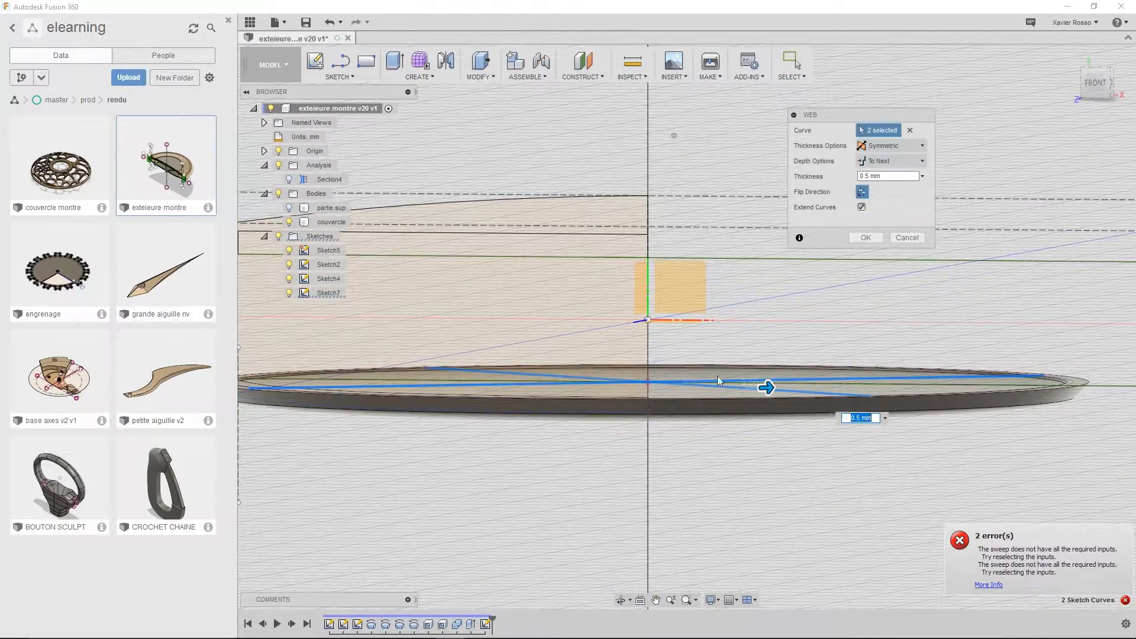
left_click(1092, 84)
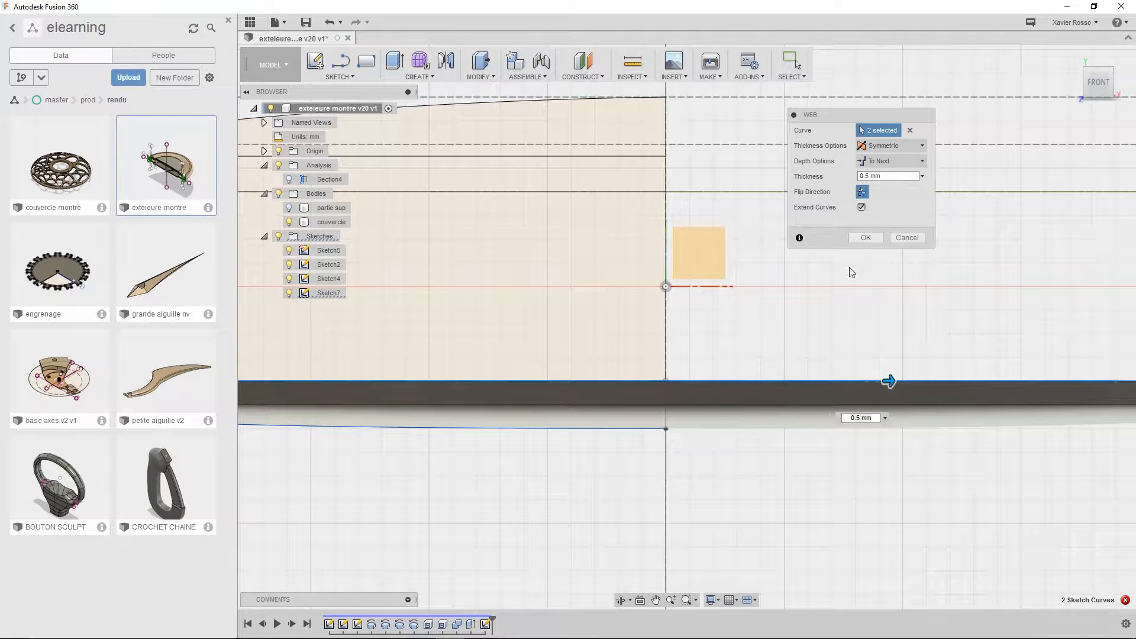
middle_click_drag(815, 334, 695, 361, "shift")
scroll(694, 362, "down", 5)
scroll(672, 357, "up", 3)
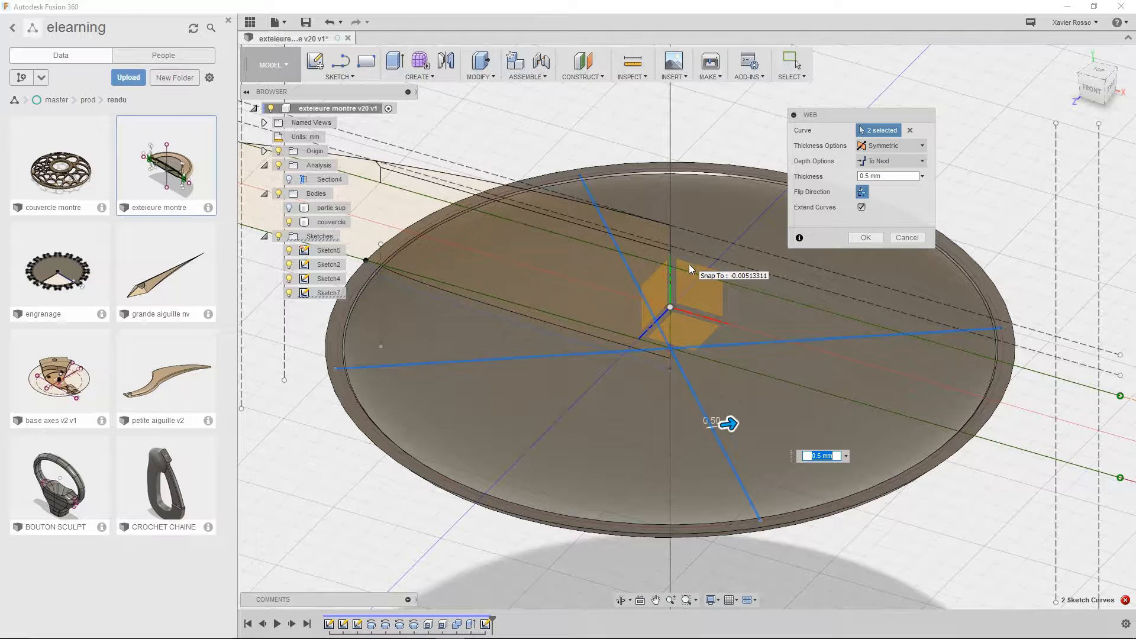
left_click(862, 193)
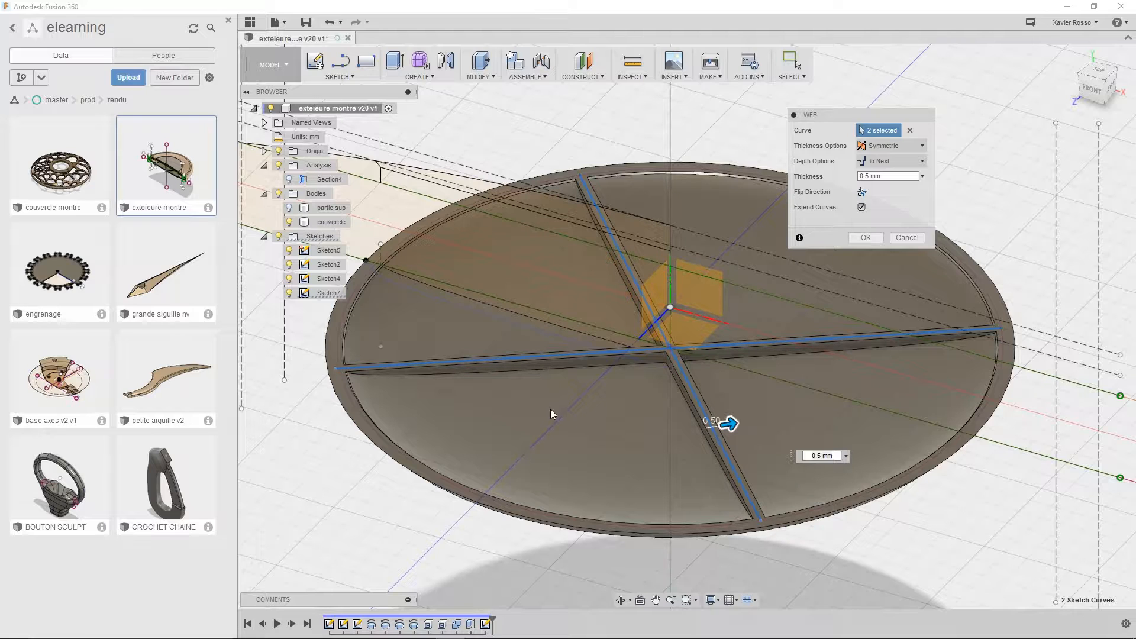
Turn off Extend Curves for the web, inspect the crossing ribs inside the couvercle, and create the 0.5 mm symmetric web
middle_click_drag(612, 429, 647, 388, "shift")
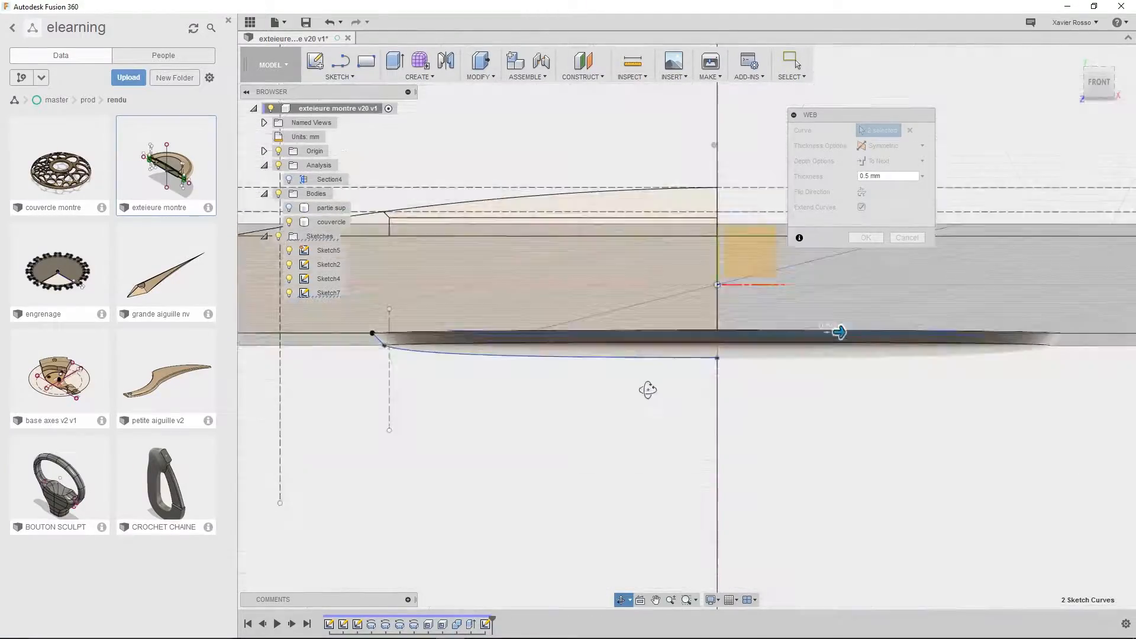
middle_click_drag(735, 395, 688, 317, "shift")
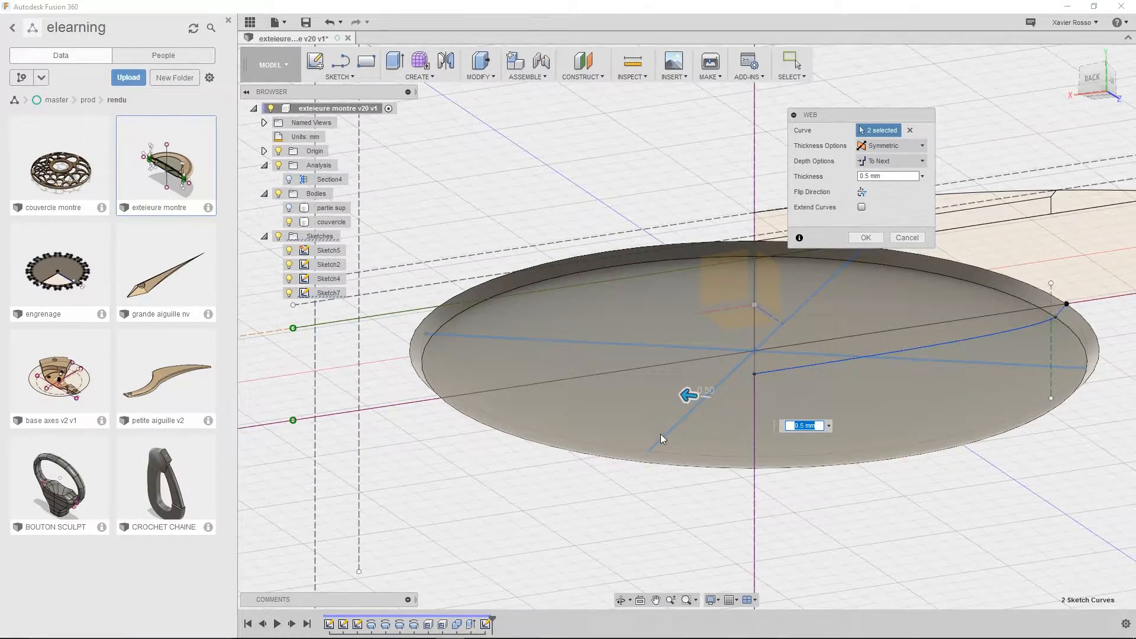
middle_click_drag(661, 434, 718, 475, "shift")
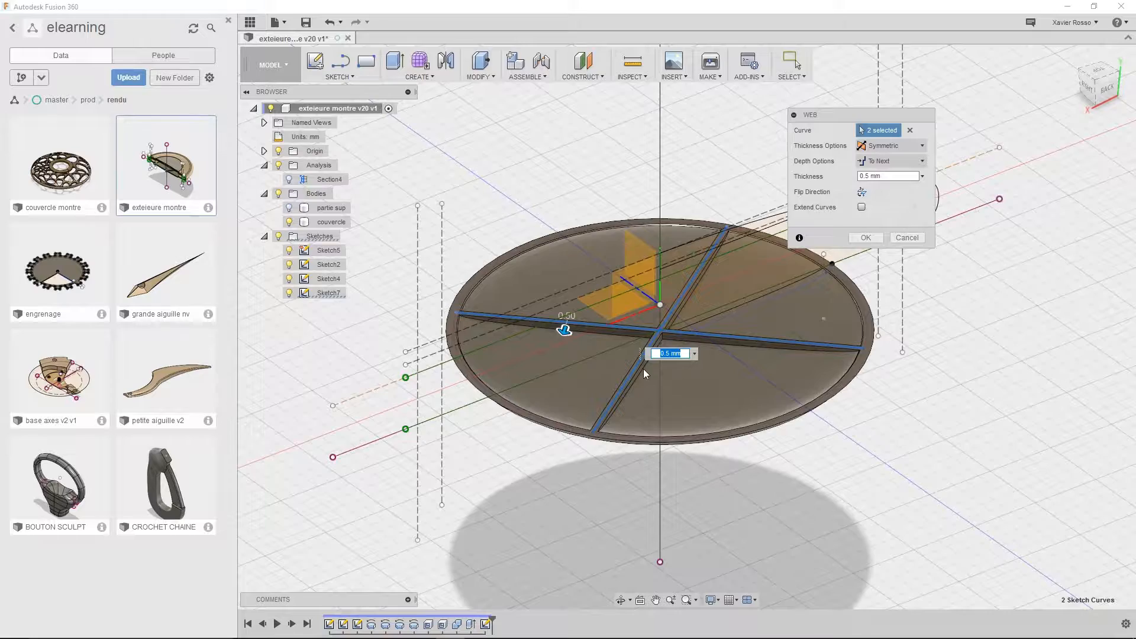
scroll(644, 372, "up", 5)
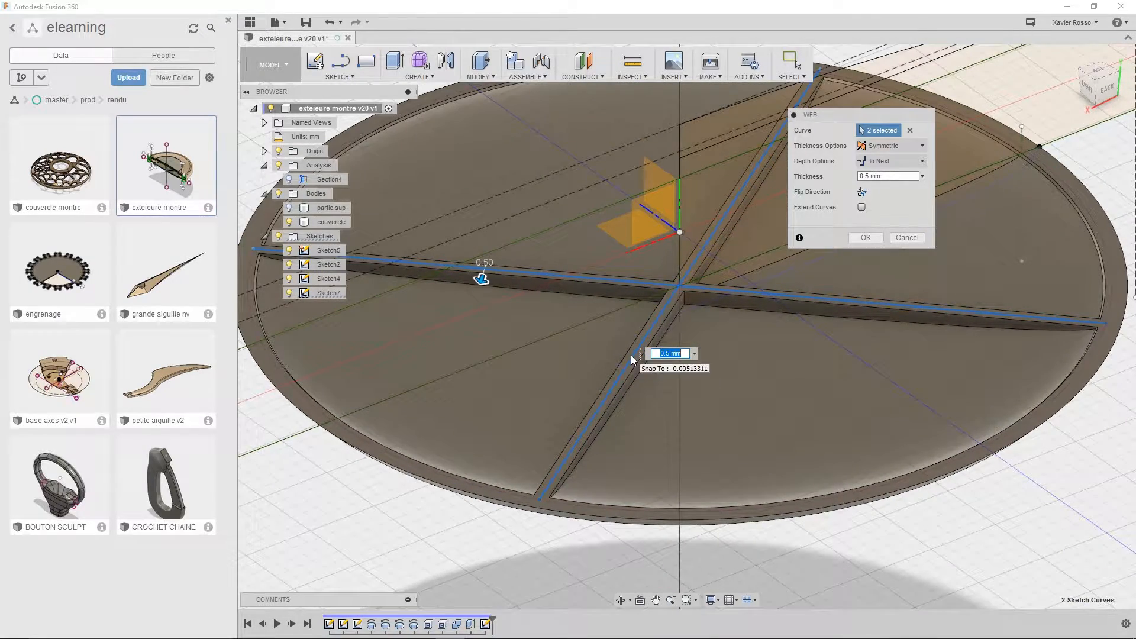
scroll(675, 447, "down", 1)
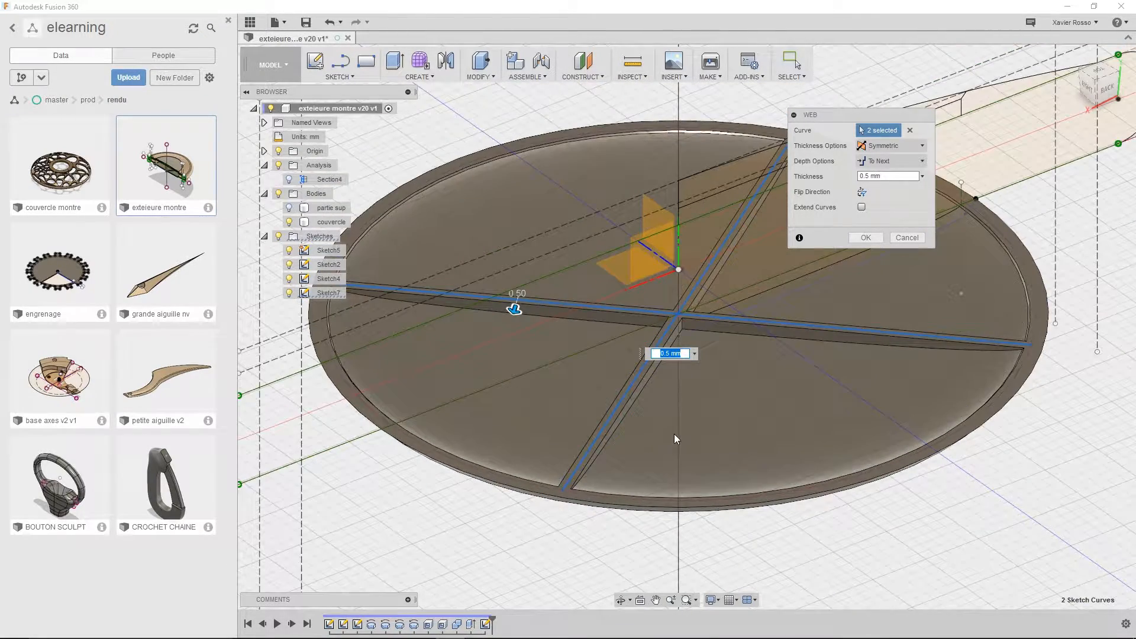
left_click(865, 237)
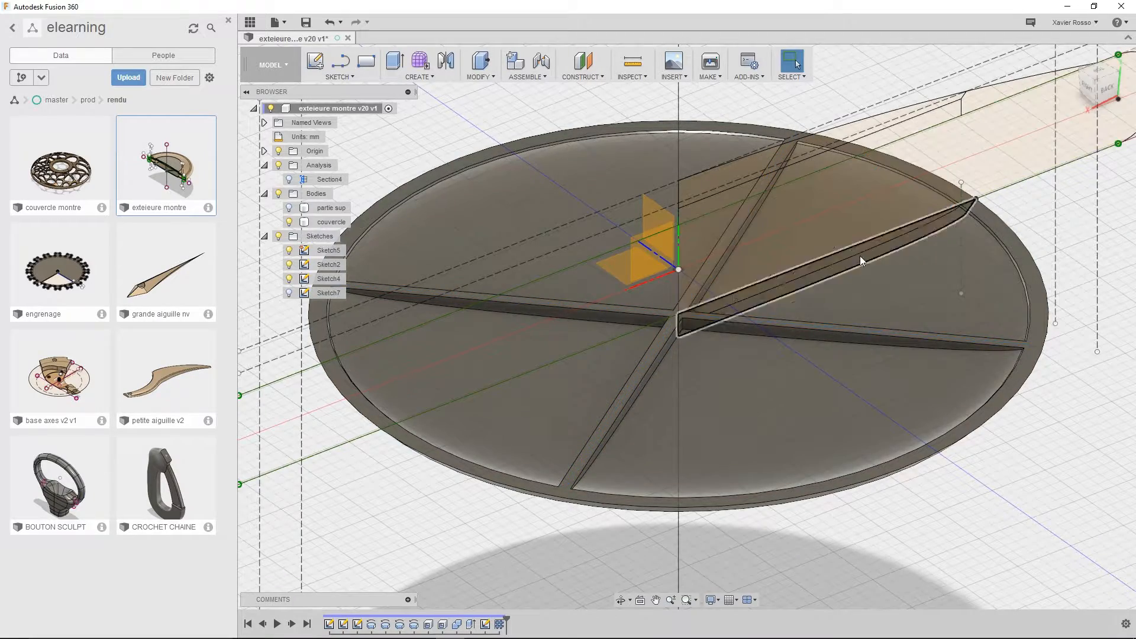
Start a Box on a vertical origin plane and draw its 18 by 20 mm base rectangle in the empty space beside the couvercle
scroll(630, 492, "down", 3)
middle_click_drag(629, 483, 585, 425)
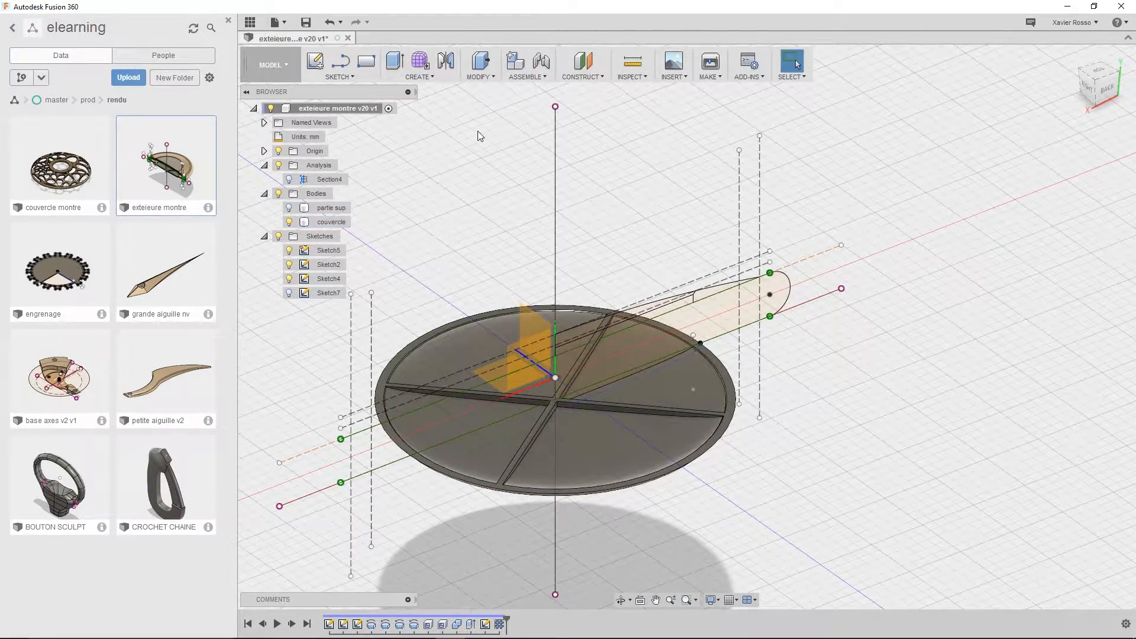
middle_click_drag(520, 210, 573, 194)
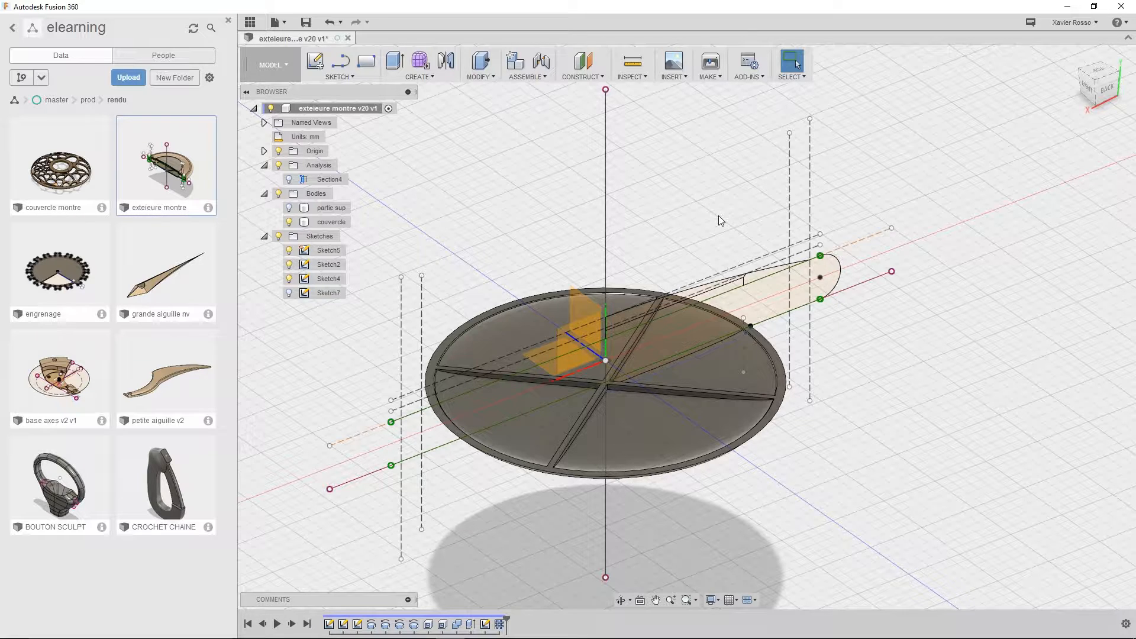
left_click(432, 77)
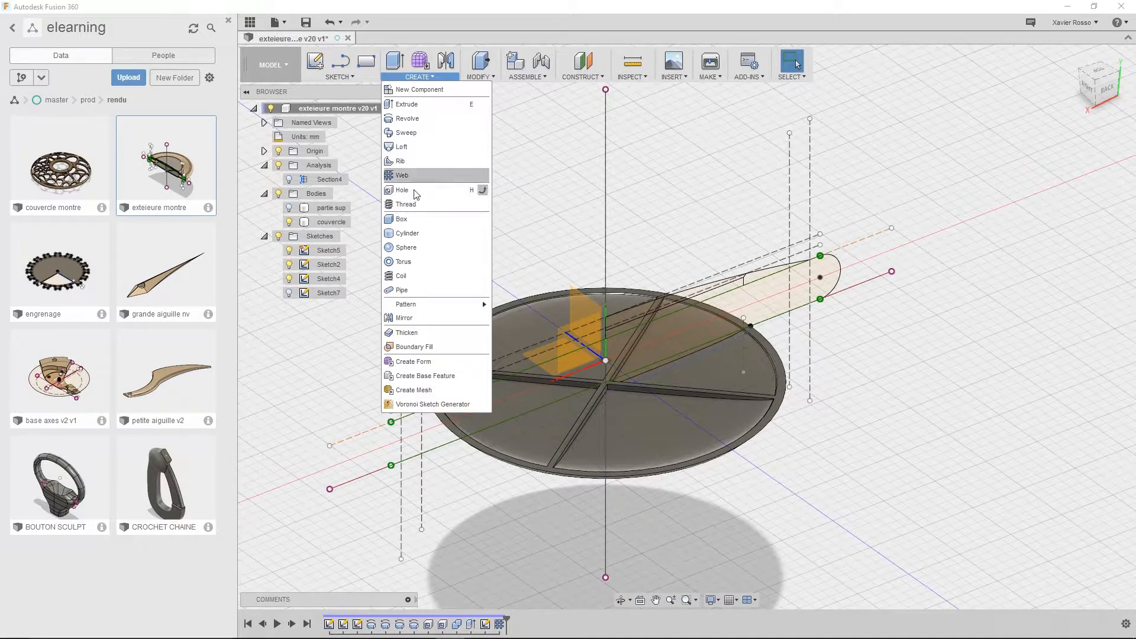
left_click(407, 221)
middle_click_drag(1006, 327, 729, 286)
left_click(772, 283)
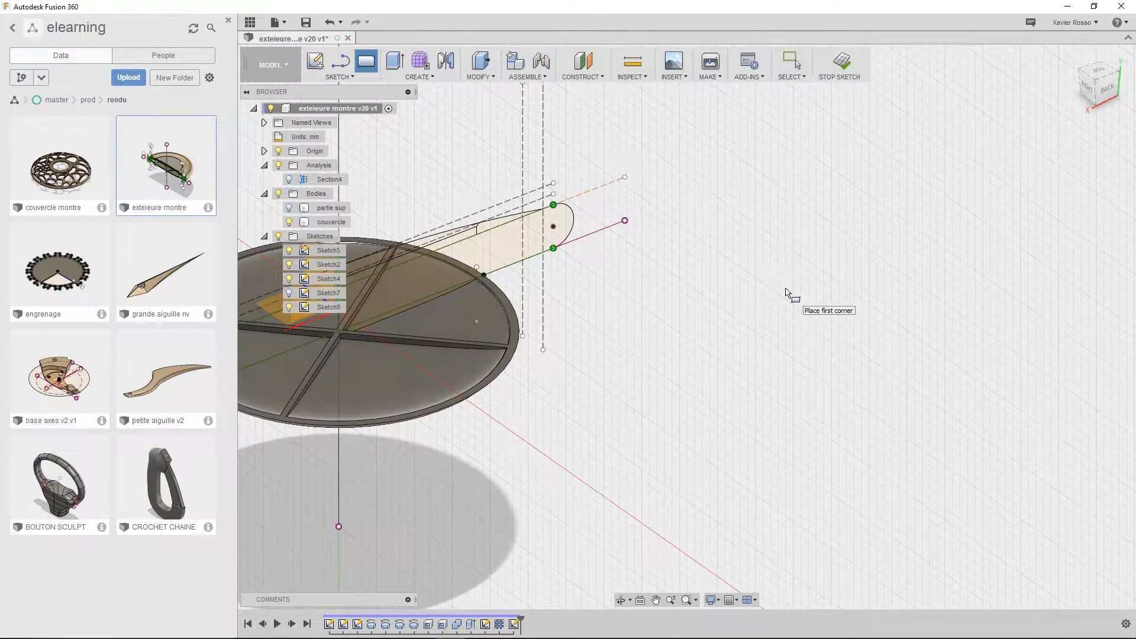
left_click(776, 296)
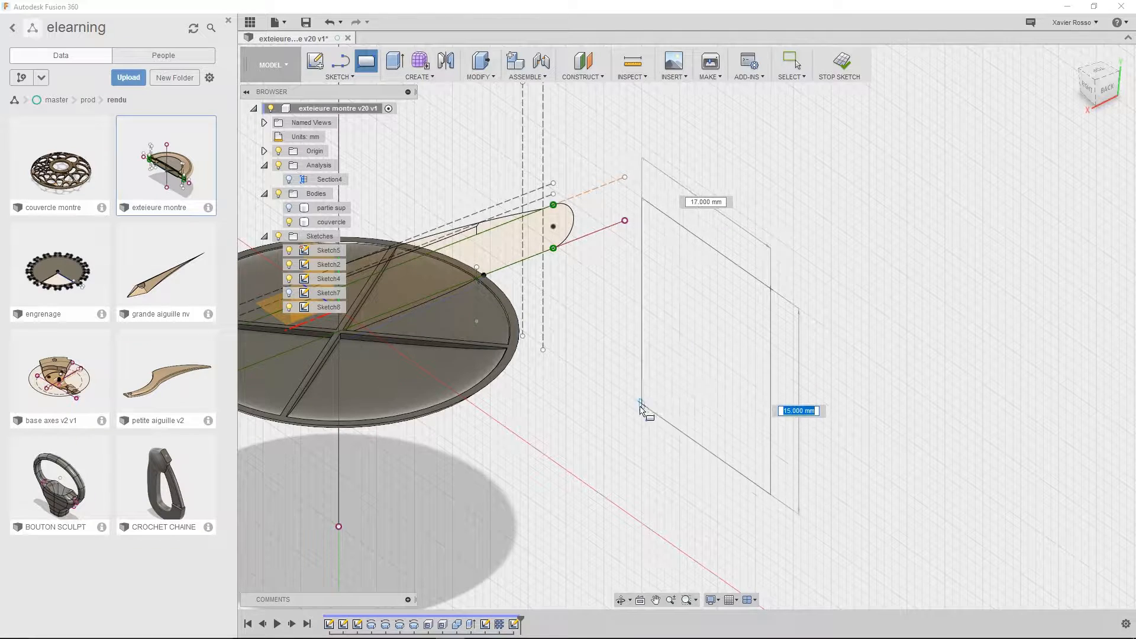
left_click(645, 407)
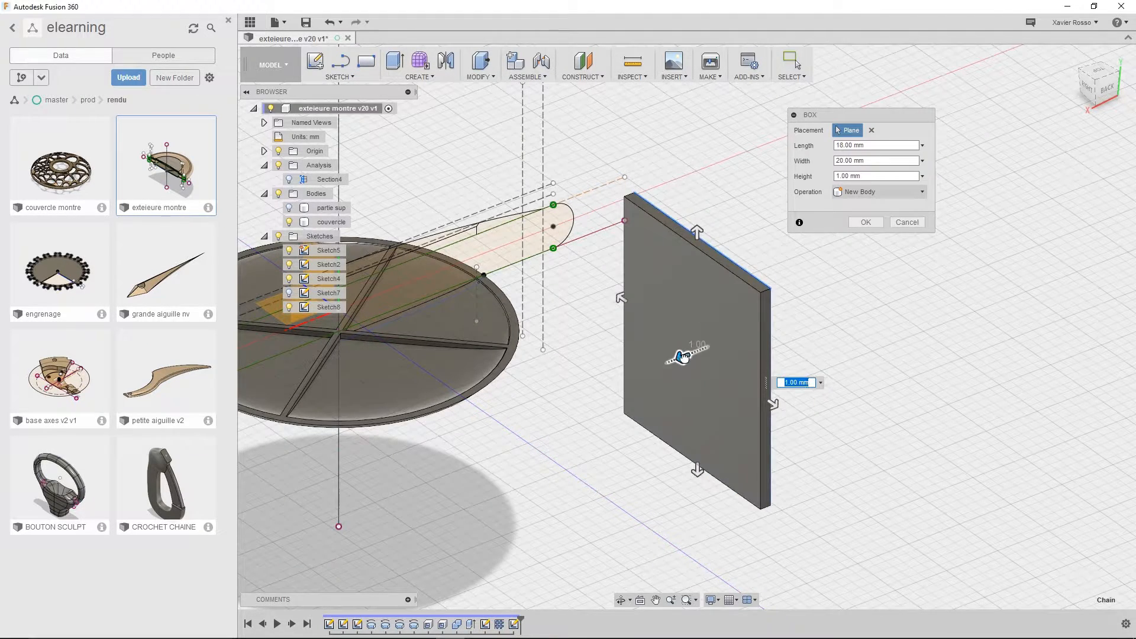
Set the box height to -27 mm and its width to 1 mm, and create it as a new body
left_click_drag(681, 356, 984, 296)
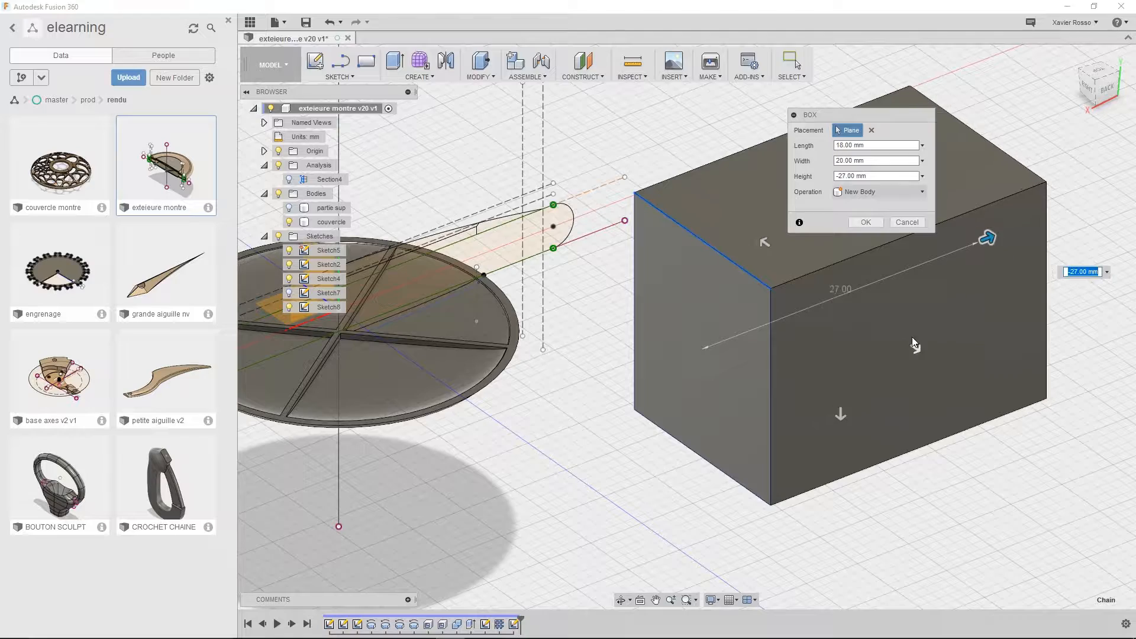
left_click_drag(840, 416, 835, 213)
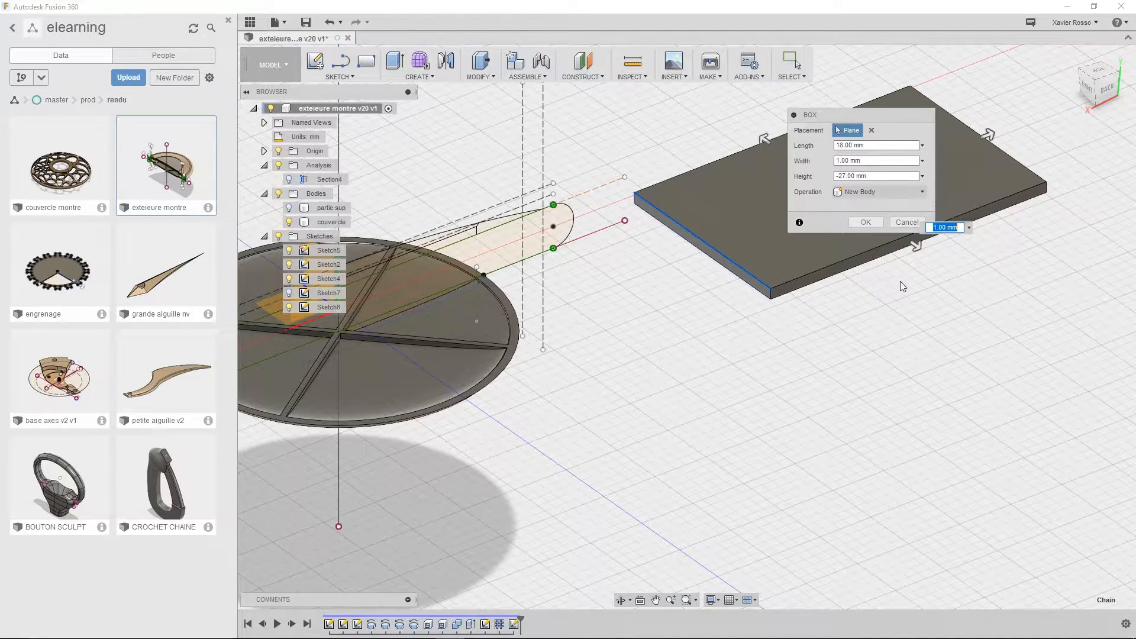
middle_click_drag(865, 335, 763, 514)
middle_click_drag(793, 467, 798, 501, "shift")
left_click(866, 222)
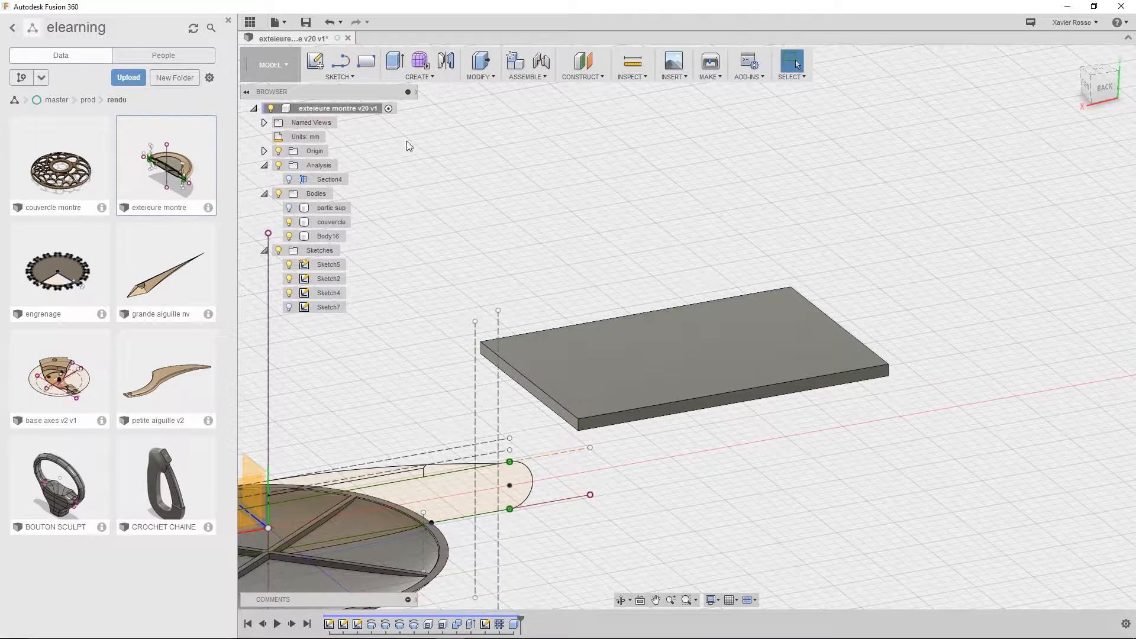
Start a second Box on the thin plate's short end face and draw an upright 18 by 20 mm rectangle from its lower corner
left_click(416, 82)
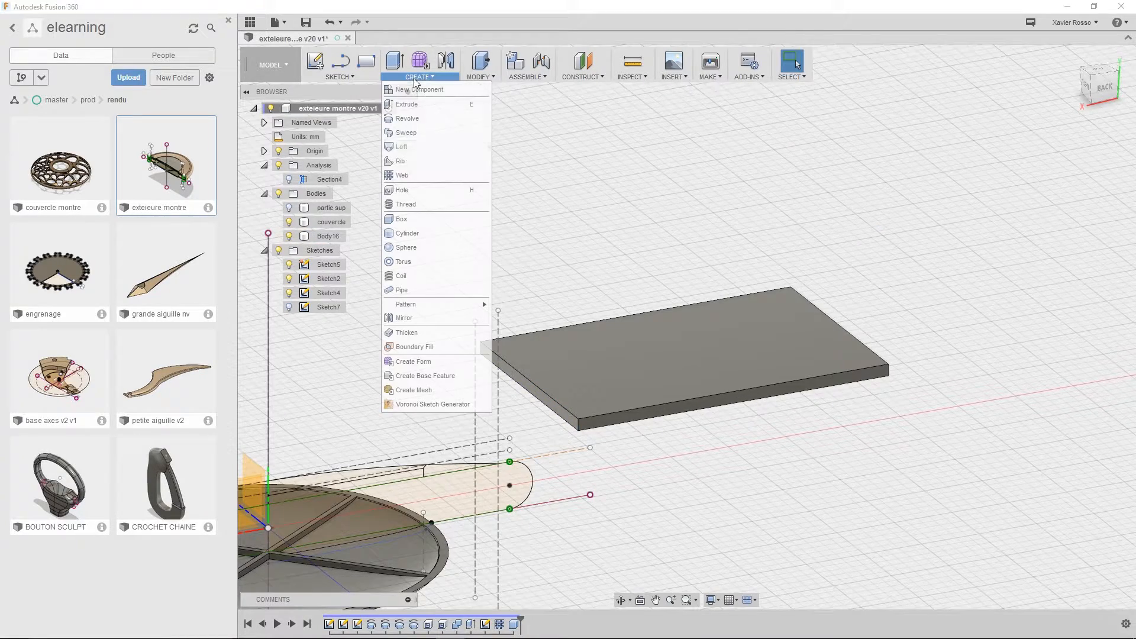
left_click(400, 220)
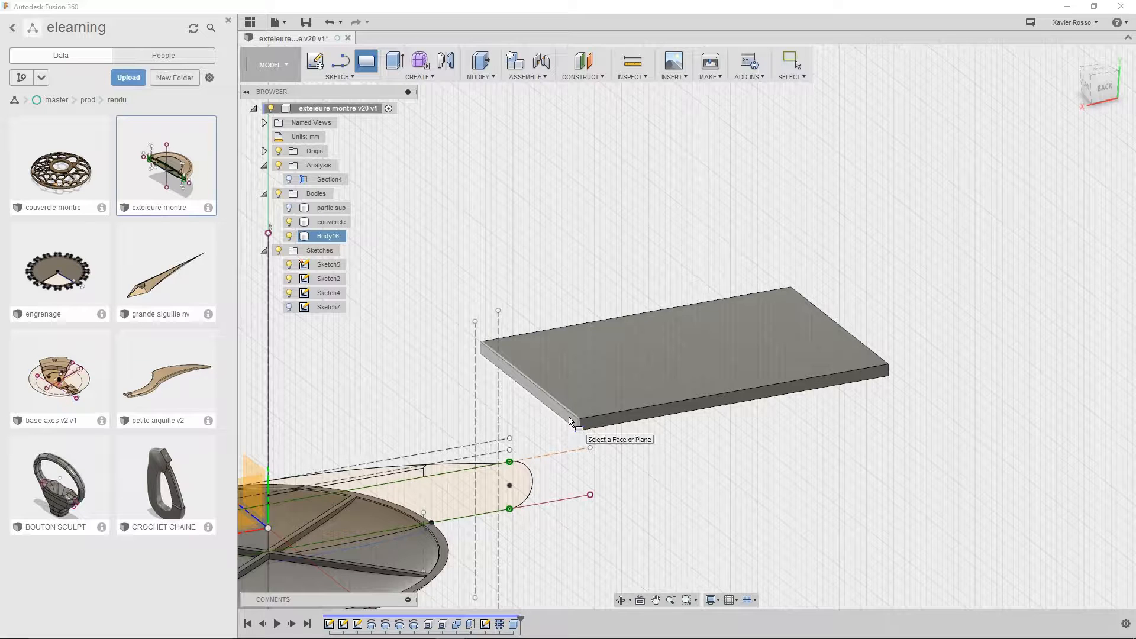
left_click(571, 440)
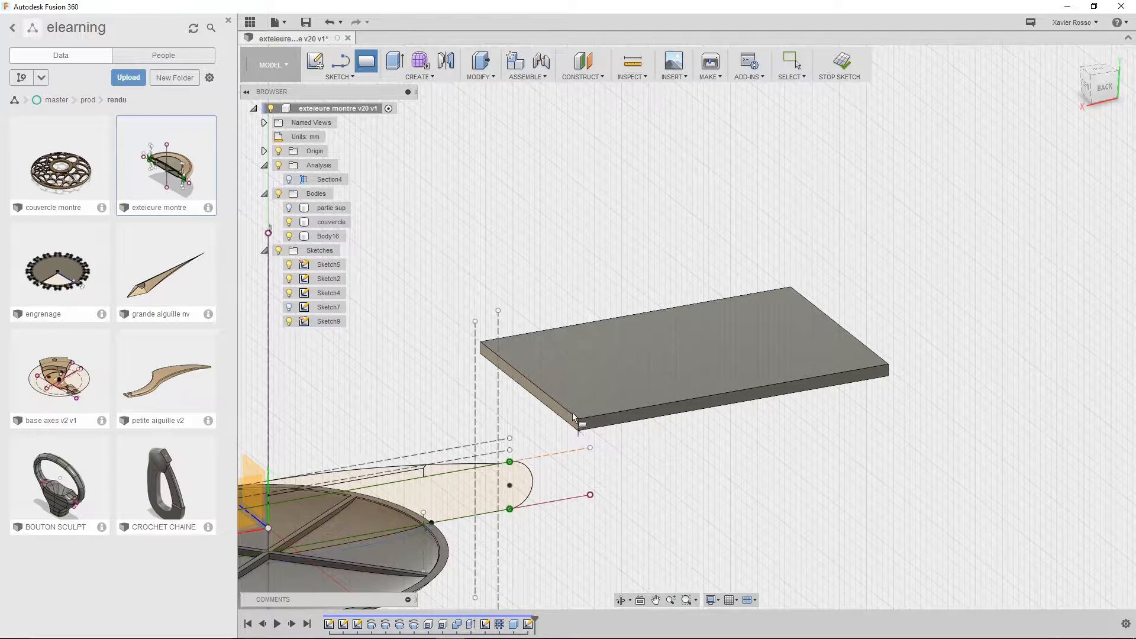
left_click(572, 418)
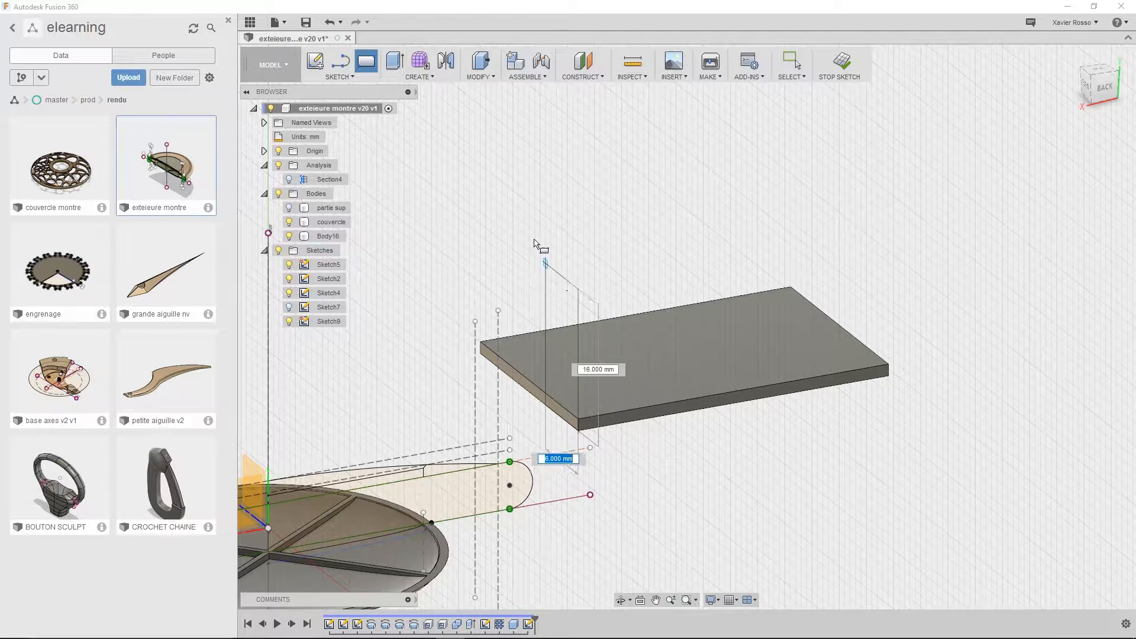
left_click(480, 123)
Keep the upright box at 1 mm height and join it to the flat plate to form an L-shaped body
middle_click_drag(700, 295, 867, 290, "shift")
left_click(852, 193)
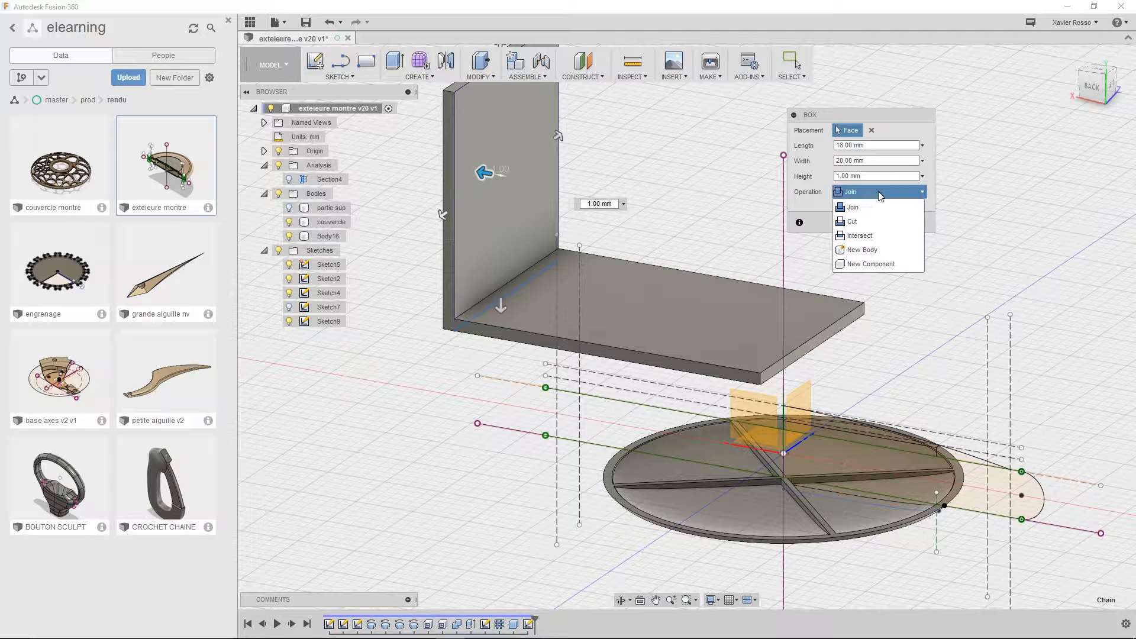
left_click(863, 194)
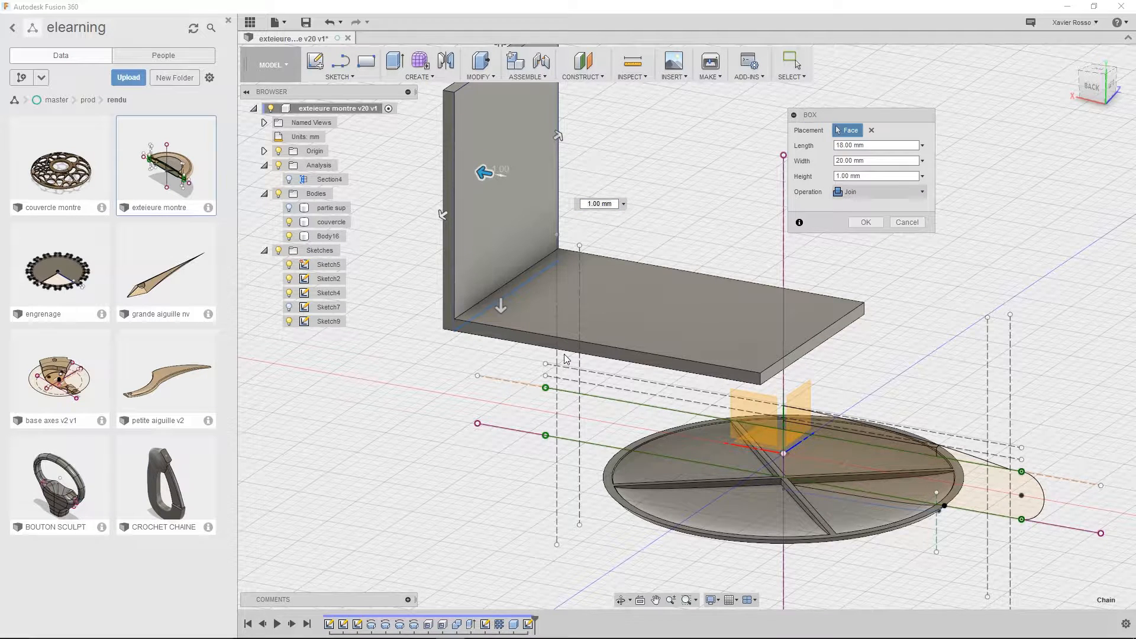
left_click(866, 222)
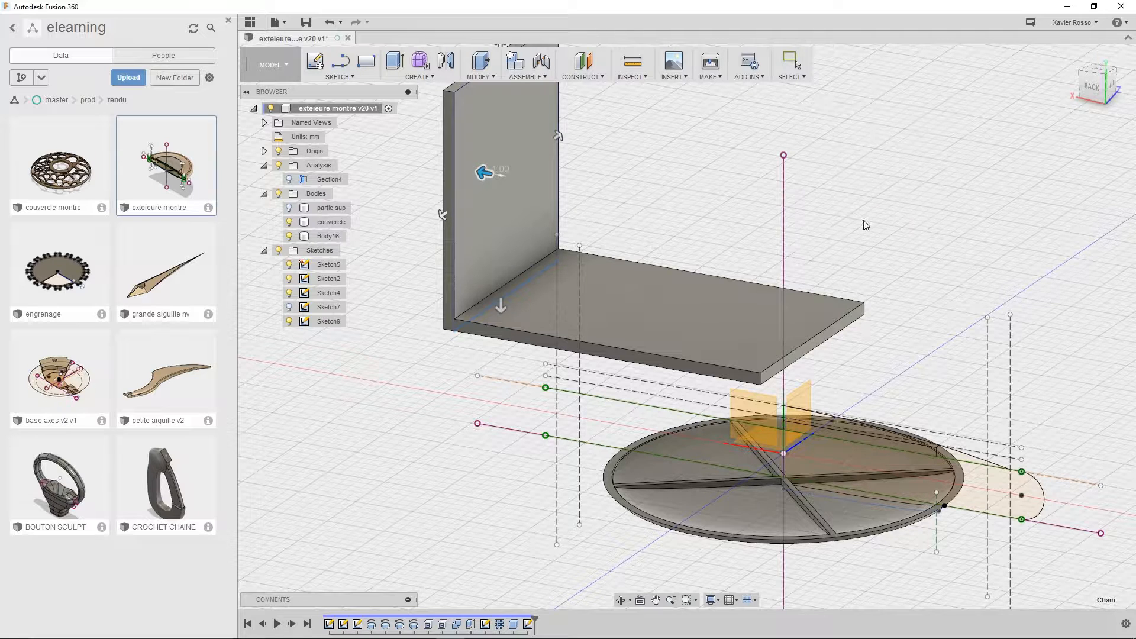
Sketch a diagonal line about 23 mm long on the L-shaped body's side face, from the upright wall to the base plate, and finish the sketch
left_click(342, 65)
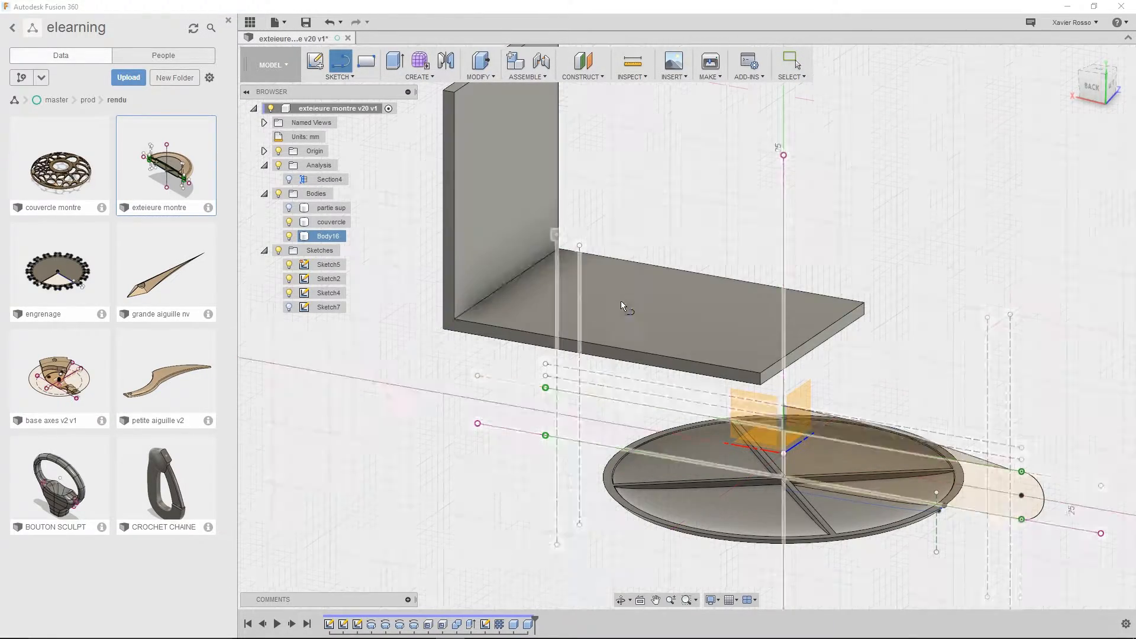
left_click(451, 218)
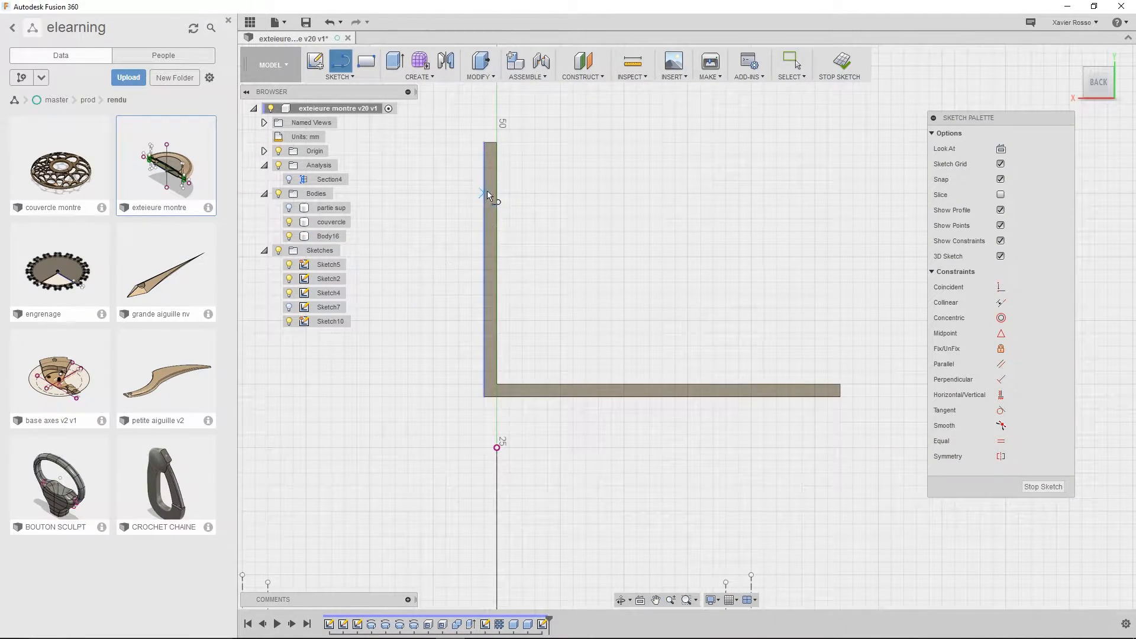
scroll(486, 200, "up", 5)
middle_click_drag(506, 220, 463, 221)
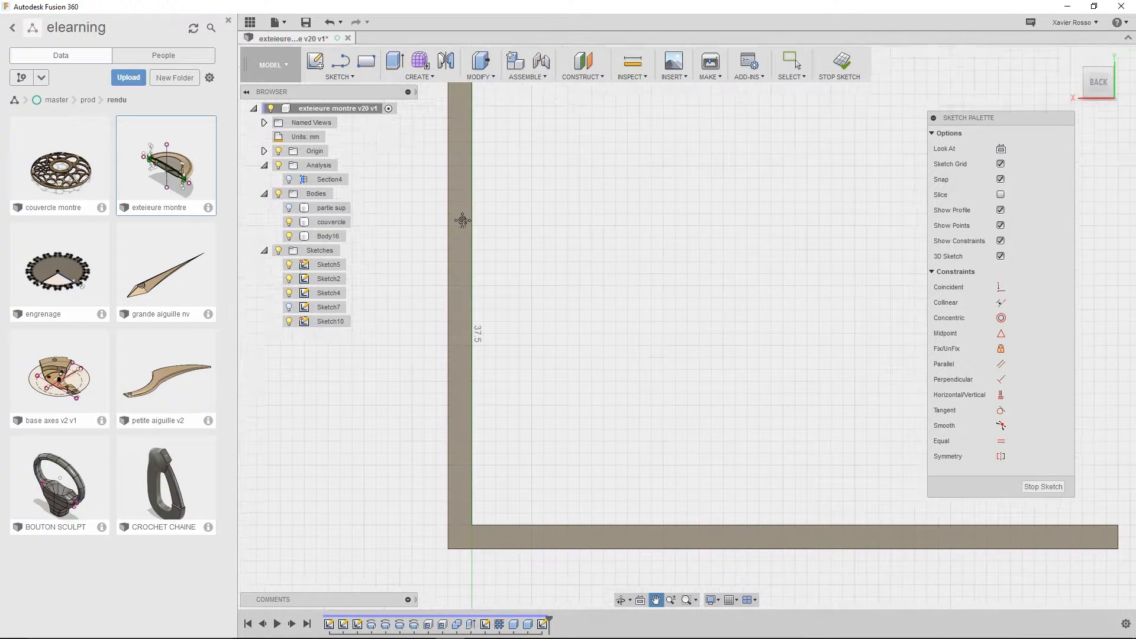
key("l")
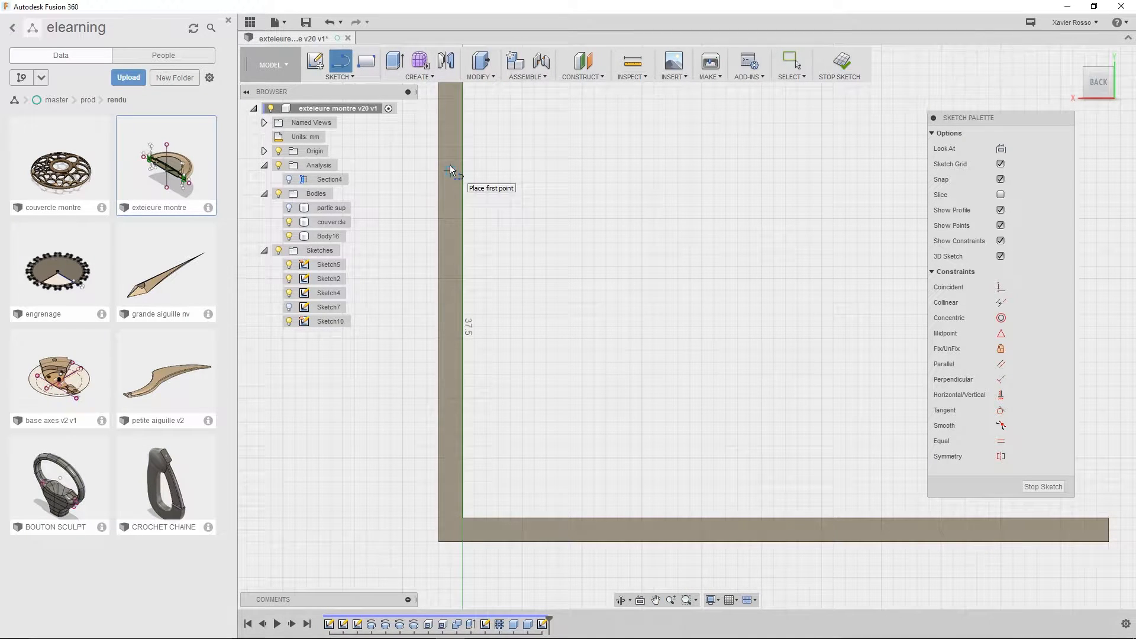
left_click(450, 171)
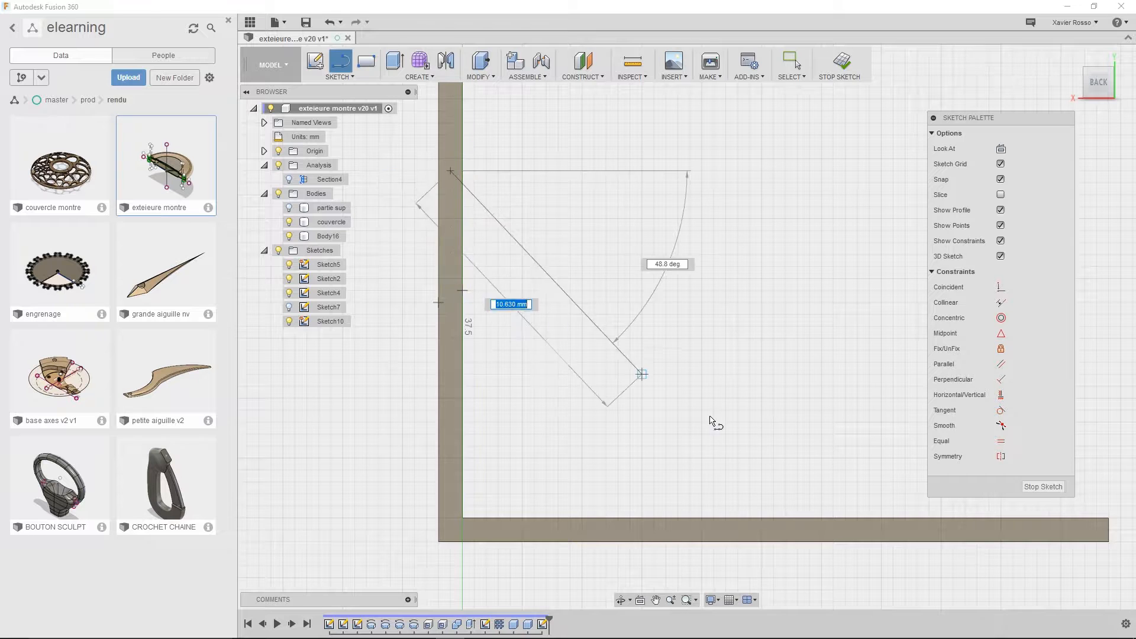
left_click(869, 529)
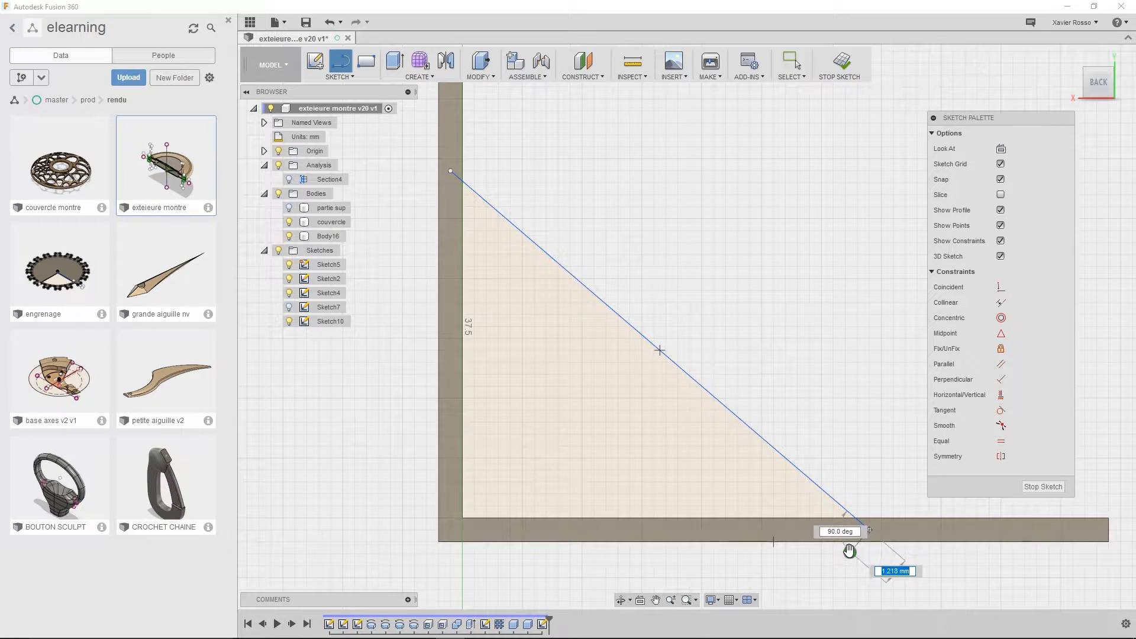
left_click(849, 551)
middle_click_drag(817, 417, 689, 300, "shift")
scroll(675, 308, "down", 8)
middle_click_drag(538, 461, 608, 393)
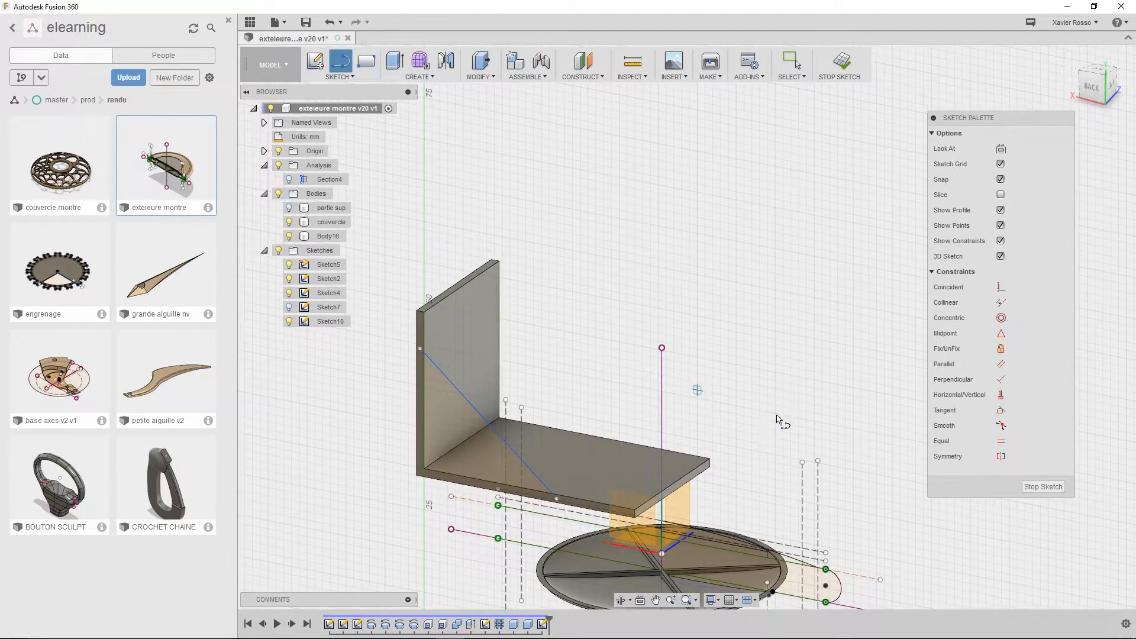
left_click(1037, 487)
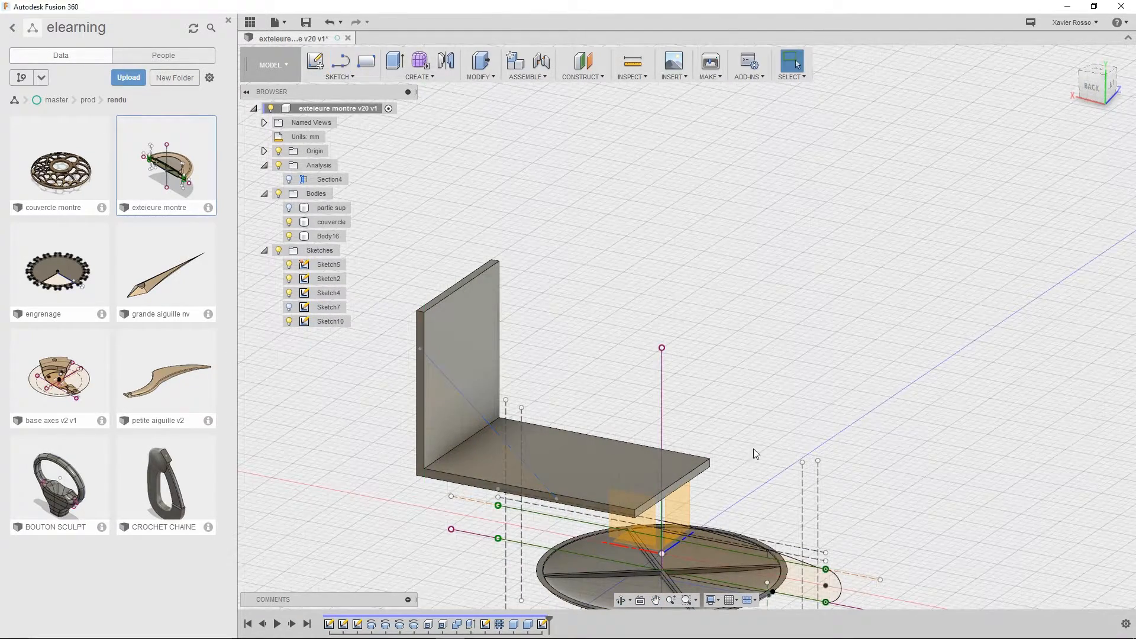
Start a Rib from the diagonal sketch line on the L-shaped body and set its symmetric thickness to -1 mm
left_click(422, 77)
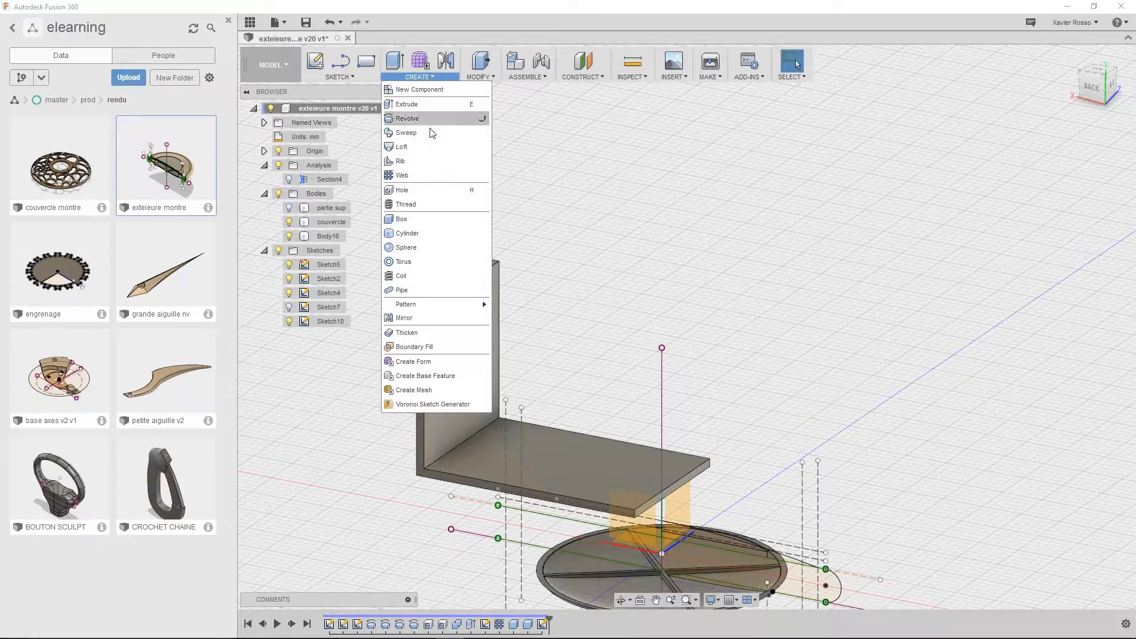
left_click(420, 159)
middle_click_drag(621, 349, 676, 250)
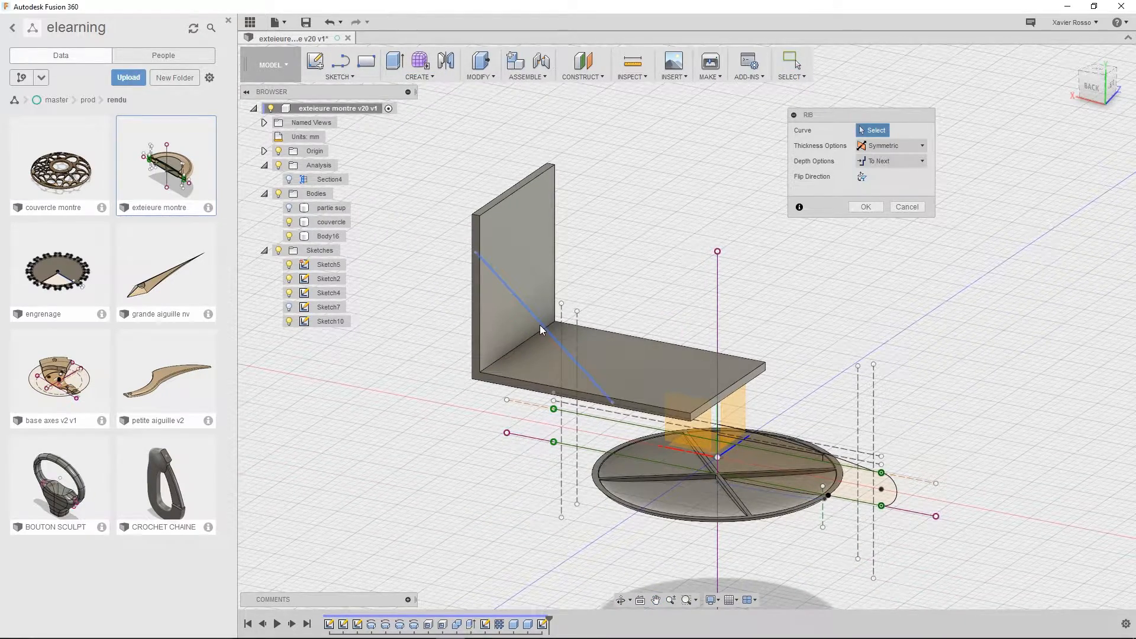
left_click(540, 325)
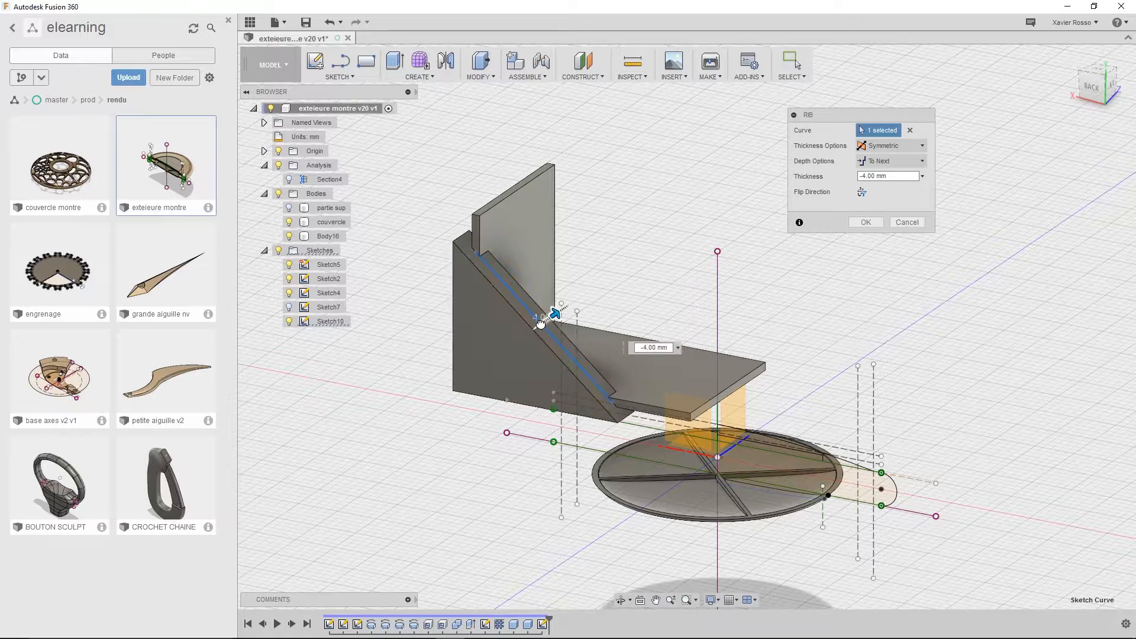
left_click_drag(540, 322, 536, 325)
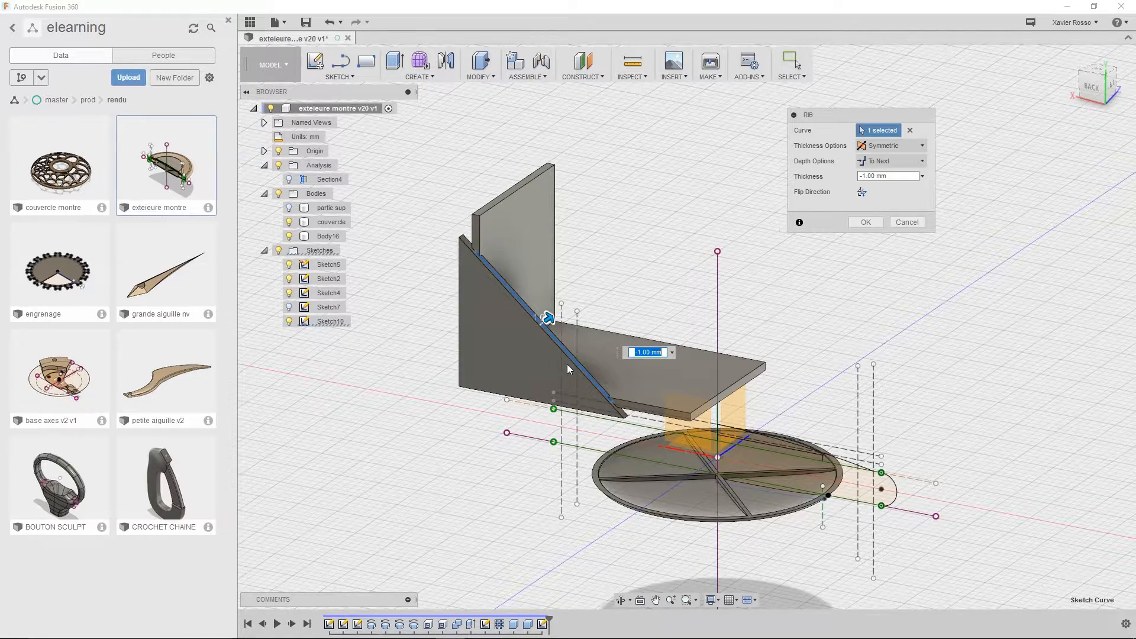
scroll(560, 367, "up", 5)
middle_click_drag(558, 408, 525, 408)
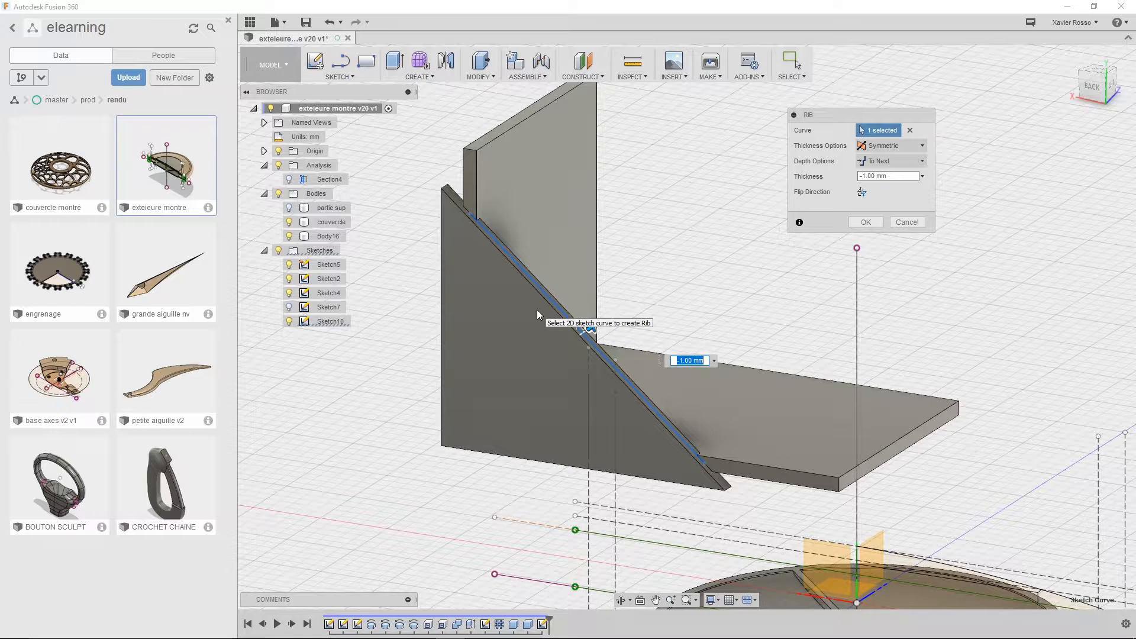
Try the Depth option for the rib's extent, and return it to To Next
left_click(891, 162)
left_click(889, 170)
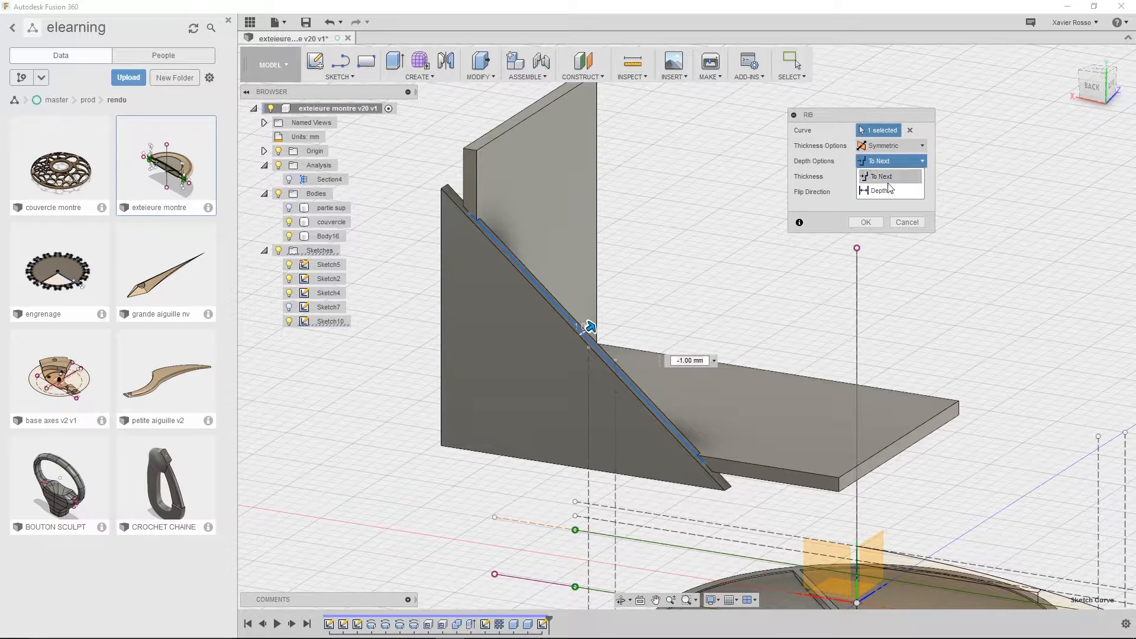
left_click(886, 163)
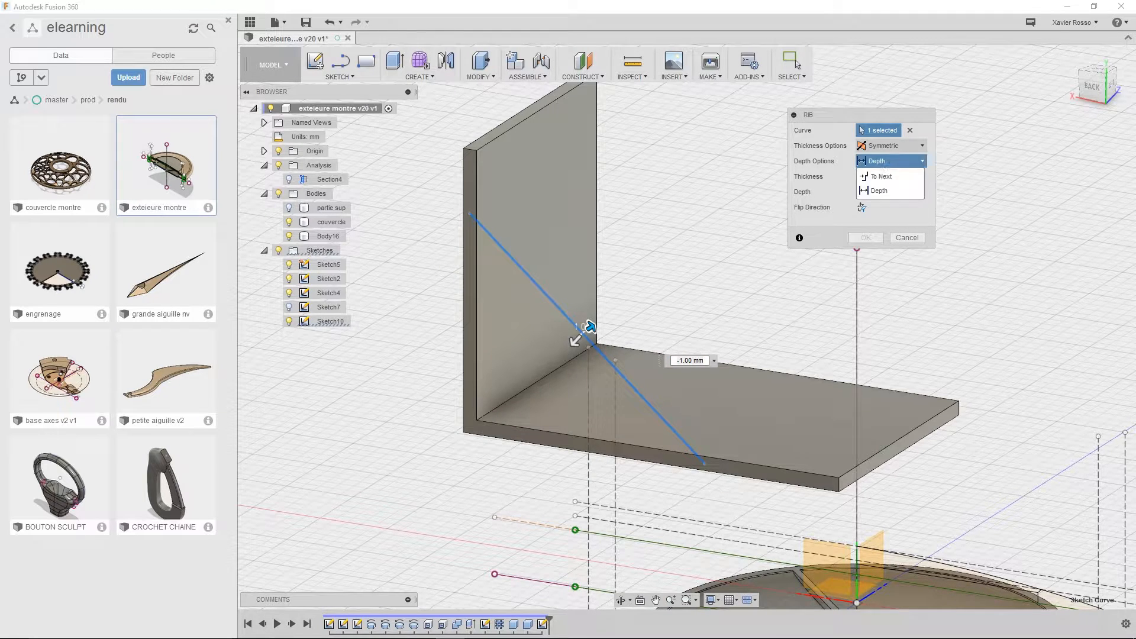
left_click(886, 175)
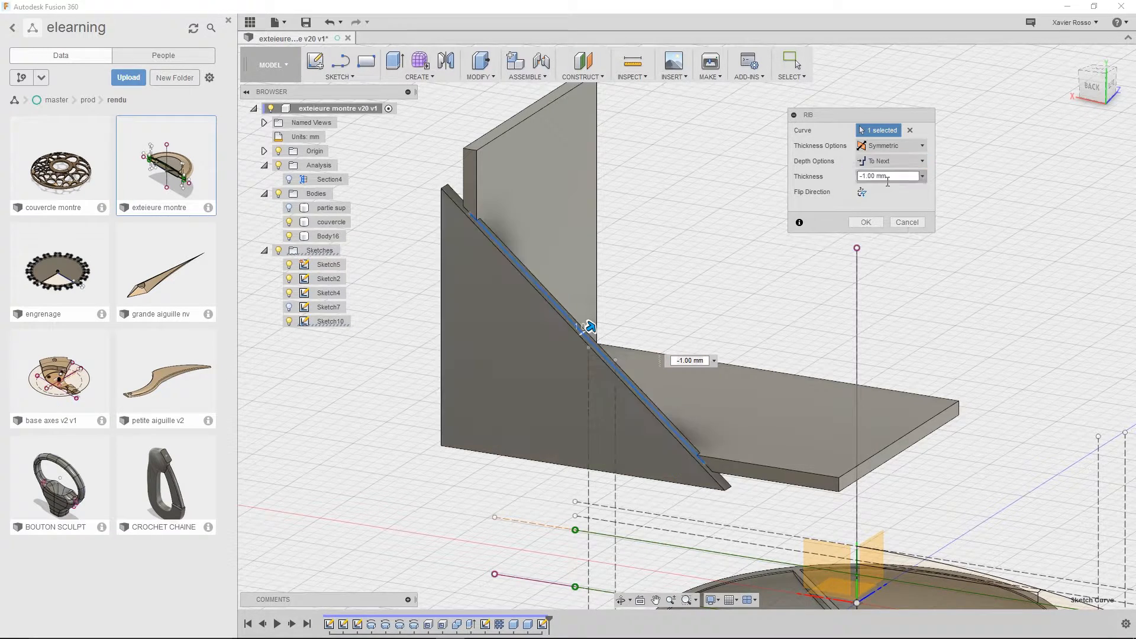
Make the rib's thickness one-directional and set it to -3 mm
left_click(897, 149)
left_click(886, 164)
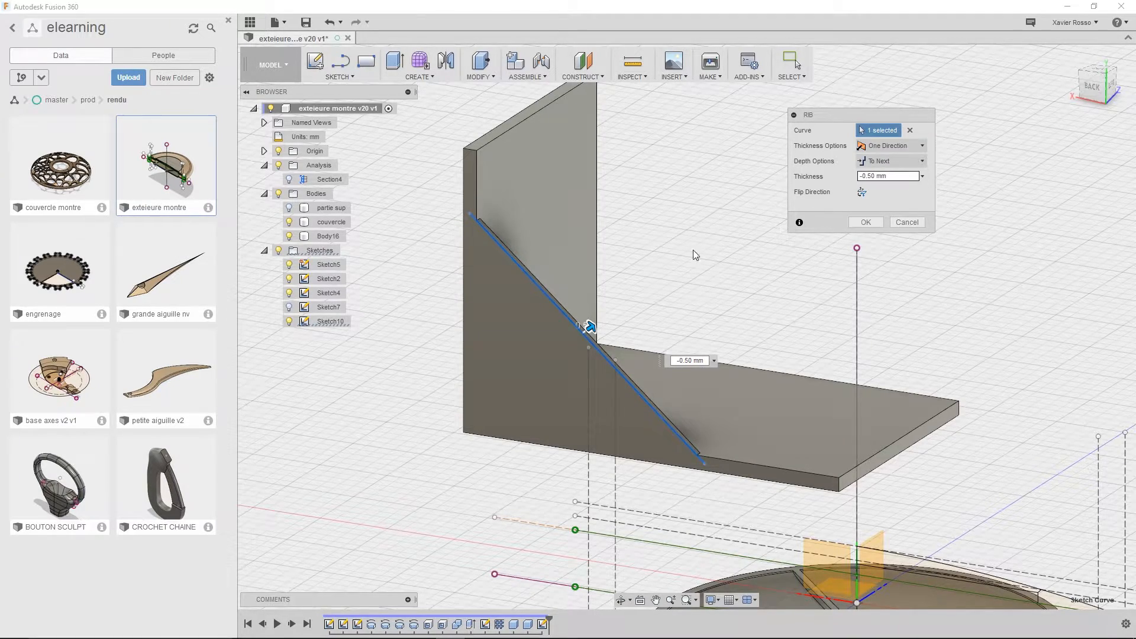
middle_click_drag(693, 250, 751, 528, "shift")
middle_click_drag(639, 396, 686, 331)
middle_click_drag(687, 332, 649, 354, "shift")
left_click_drag(649, 194, 688, 207)
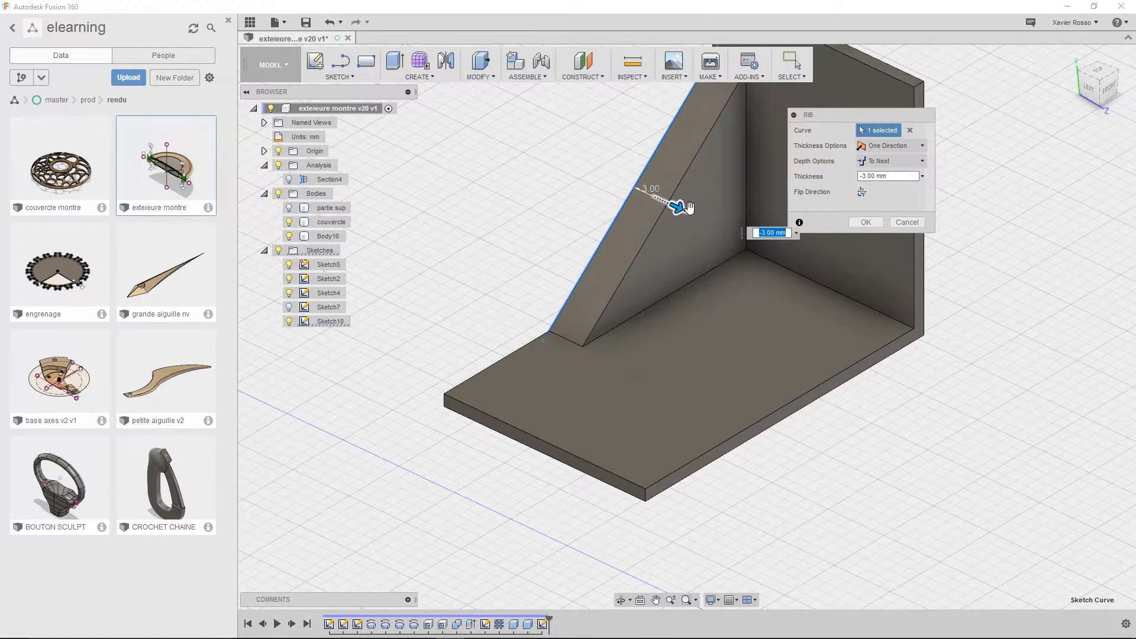
Keep the one-directional thickness and flip the rib to the other side of the diagonal line
left_click(888, 146)
left_click(879, 147)
left_click(863, 191)
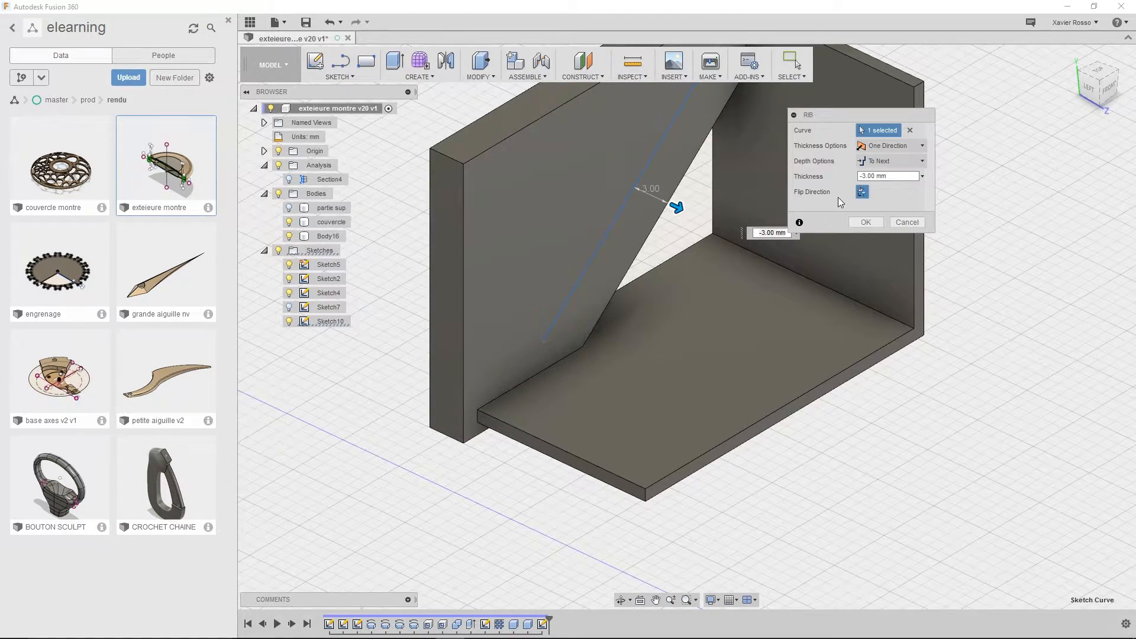
middle_click_drag(680, 331, 525, 355, "shift")
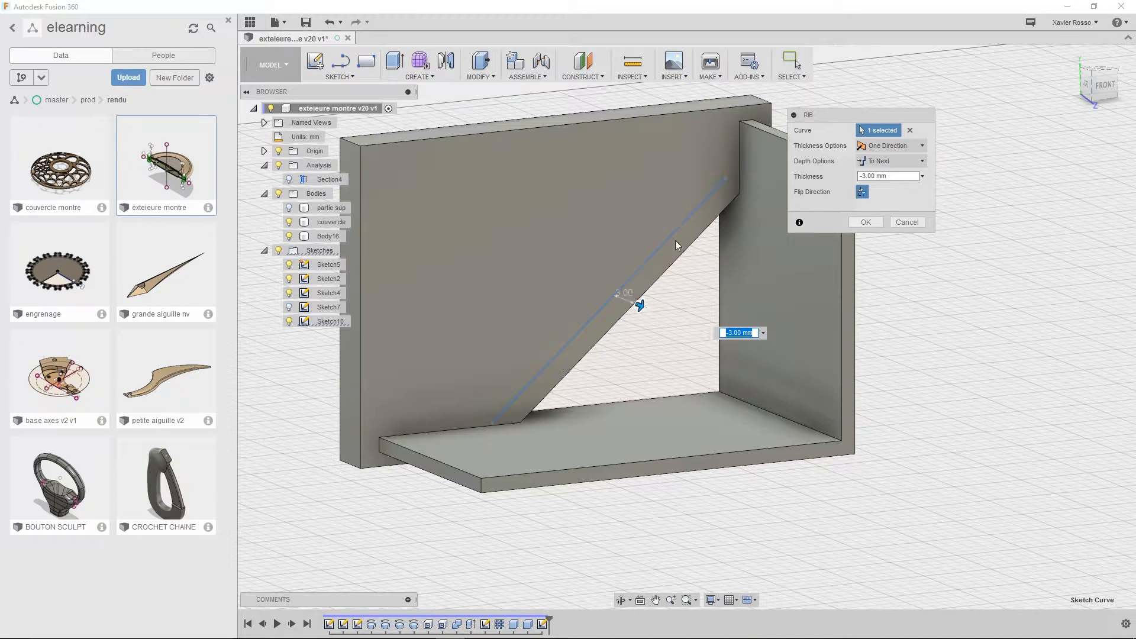
Set the flipped rib's thickness to -1 mm and create the rib
mouse_move(641, 304)
left_mouse_down()
mouse_move(609, 294)
mouse_move(646, 309)
mouse_move(626, 300)
left_mouse_up()
scroll(728, 302, "down", 2)
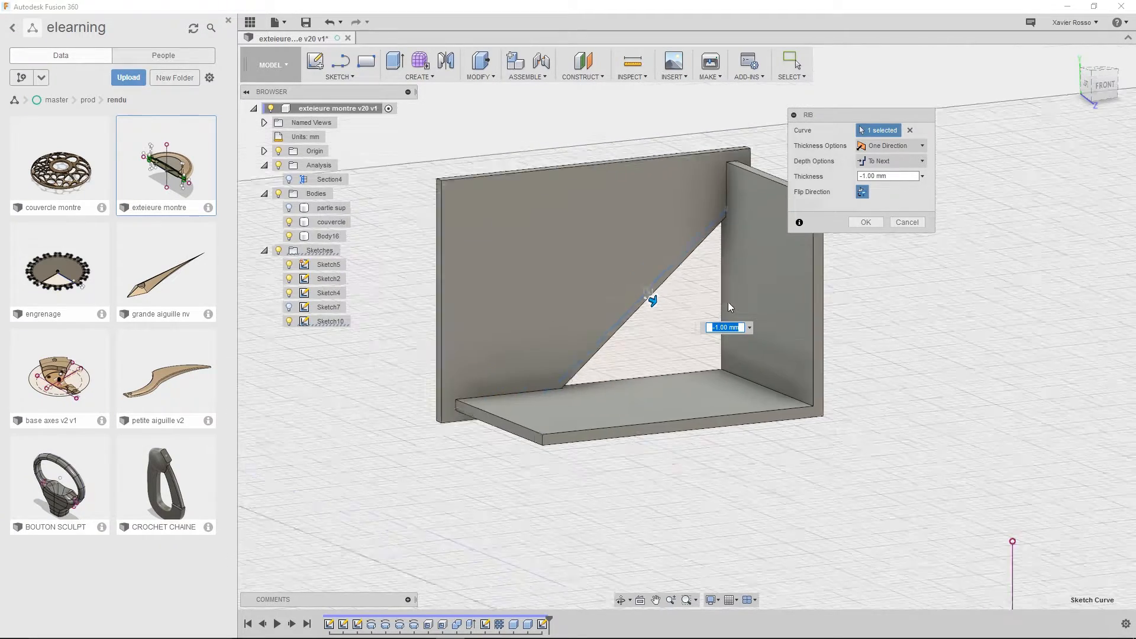
middle_click_drag(728, 302, 824, 324, "shift")
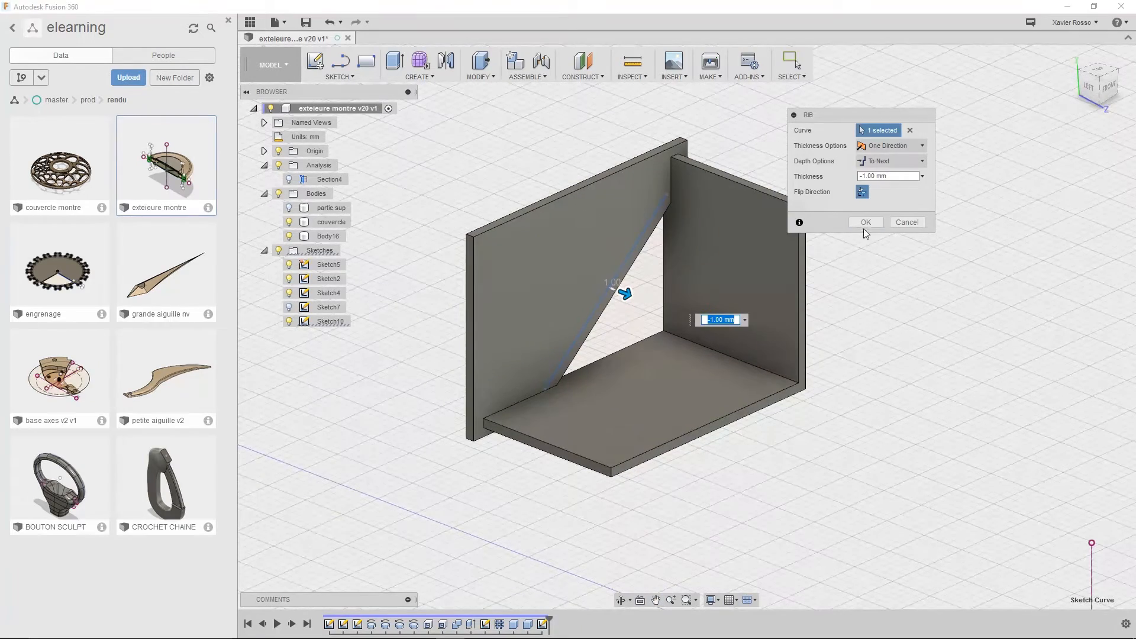
left_click(865, 222)
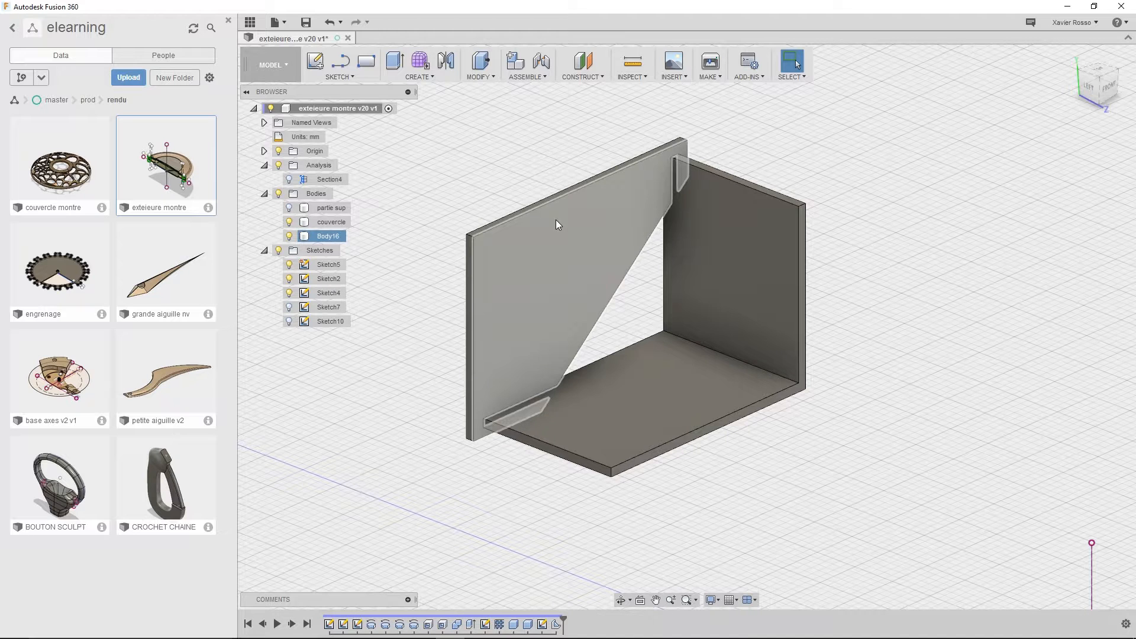
Delete the L-shaped body's flat base box and the rib feature from the design history
left_click_drag(832, 102, 463, 496)
key("Delete")
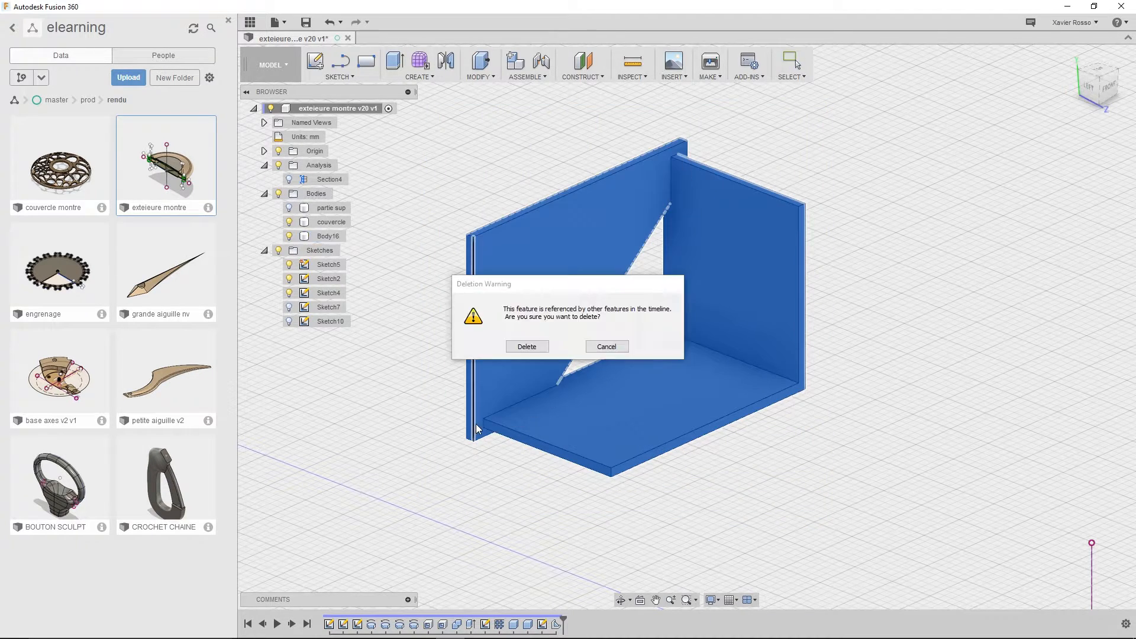
left_click(528, 347)
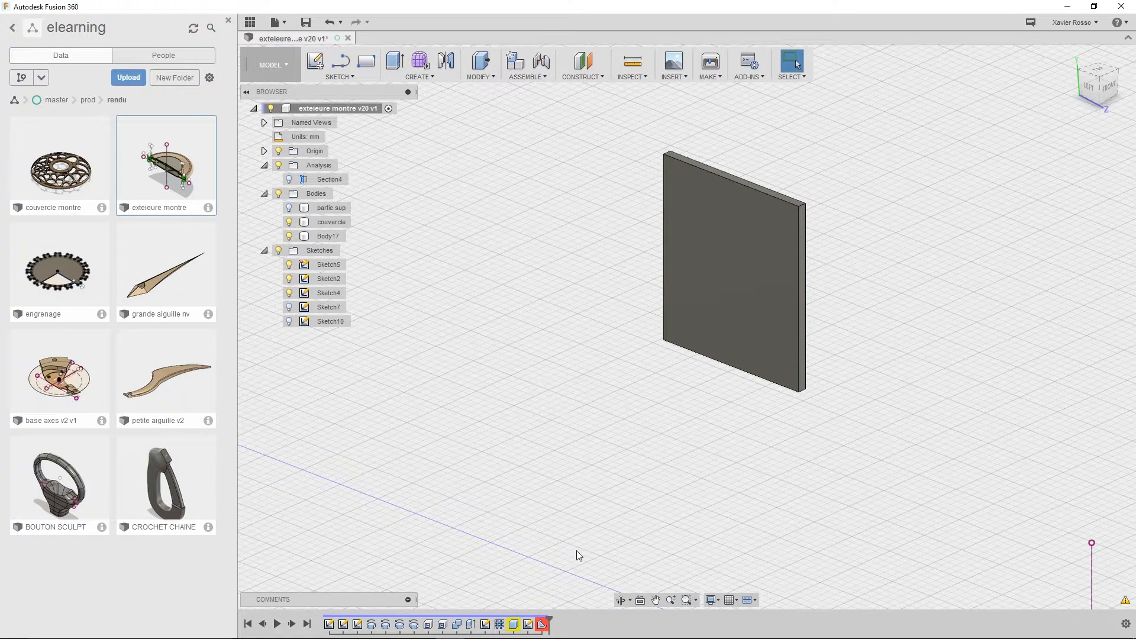
right_click(543, 626)
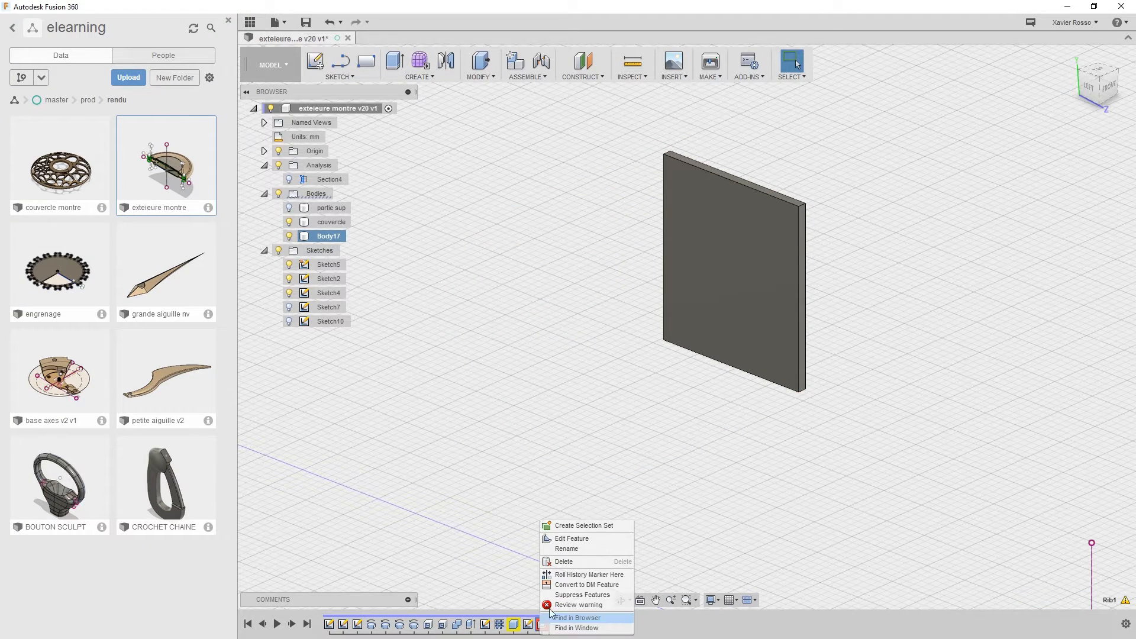
left_click(560, 562)
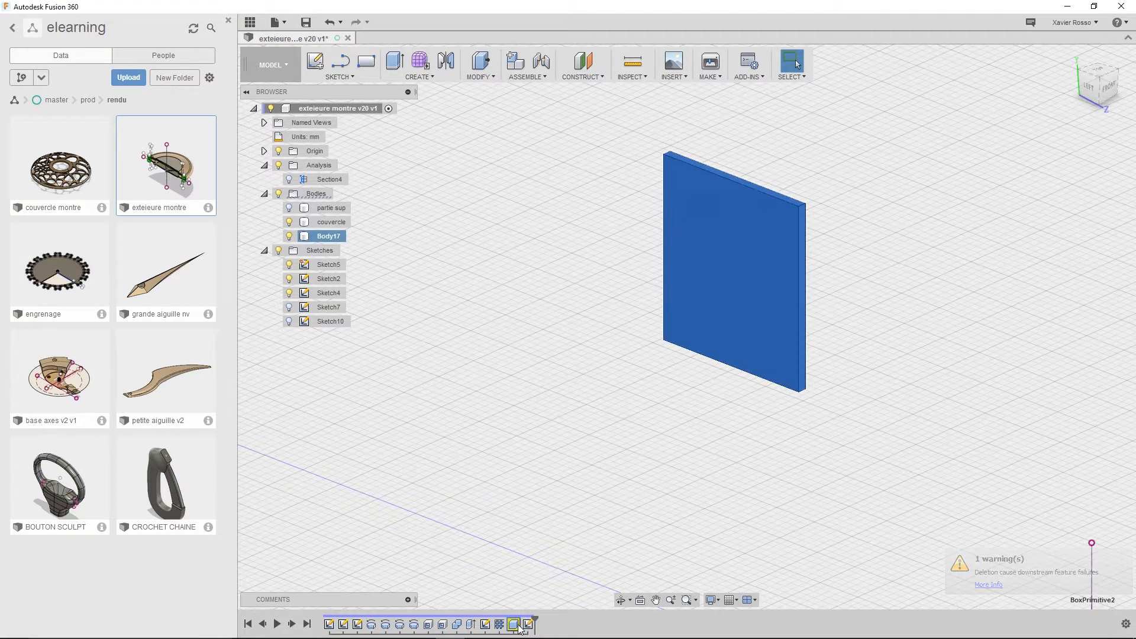
Delete the remaining upright box and the diagonal line's sketch from the design history
right_click(519, 627)
left_click(540, 567)
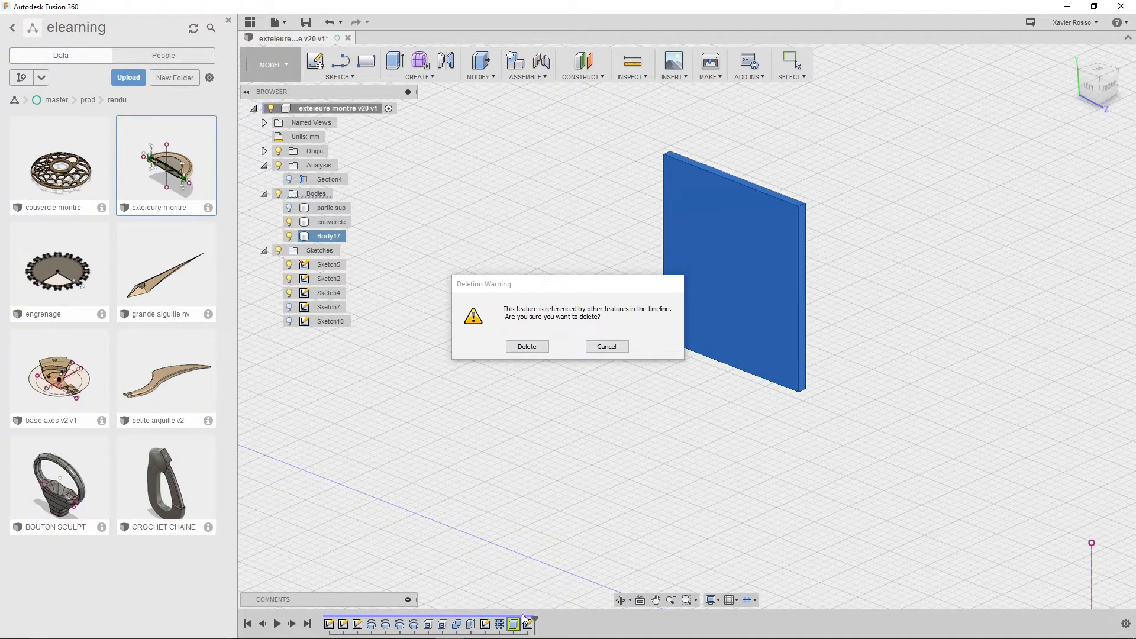
left_click(524, 349)
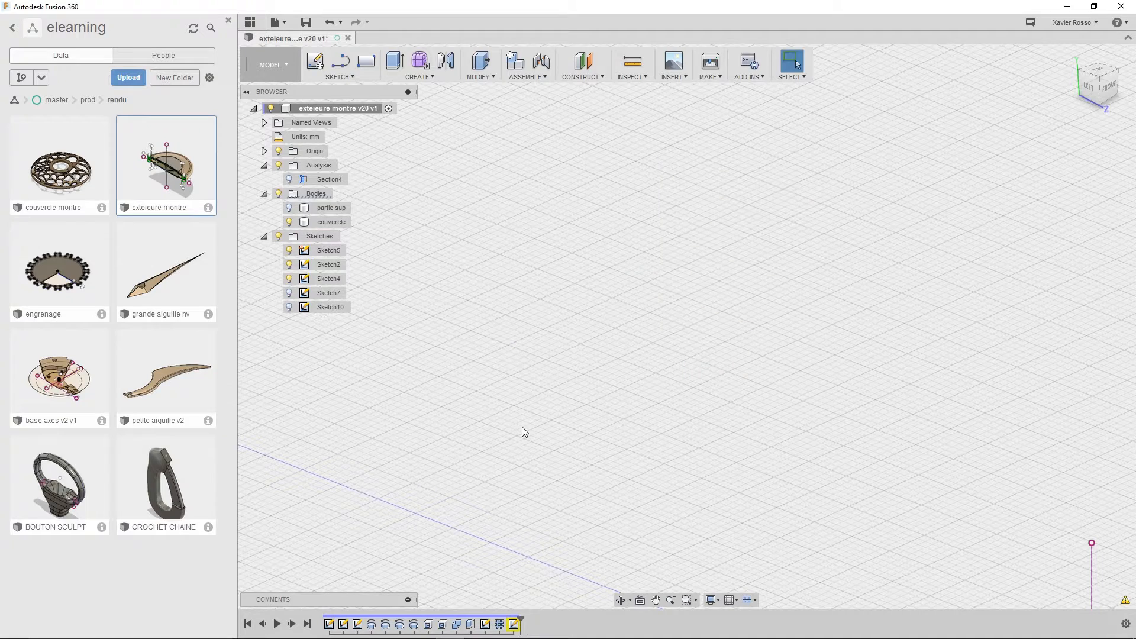
right_click(516, 625)
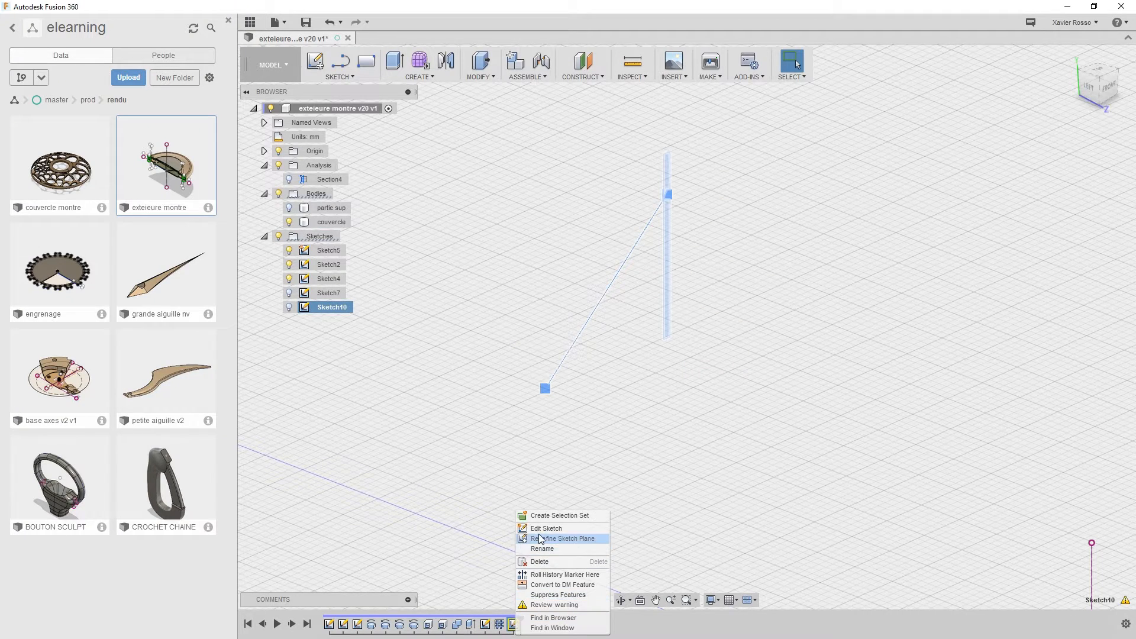
left_click(540, 562)
Show the partie sup body again and hide all sketches
scroll(657, 326, "down", 3)
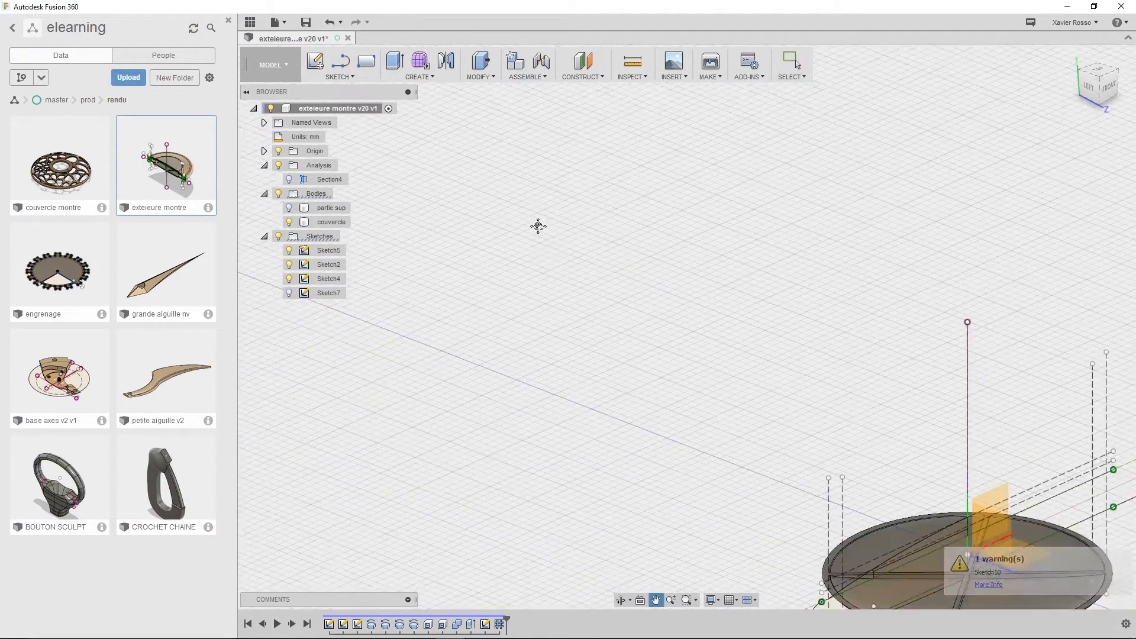
middle_click_drag(658, 326, 474, 202)
scroll(838, 388, "up", 4)
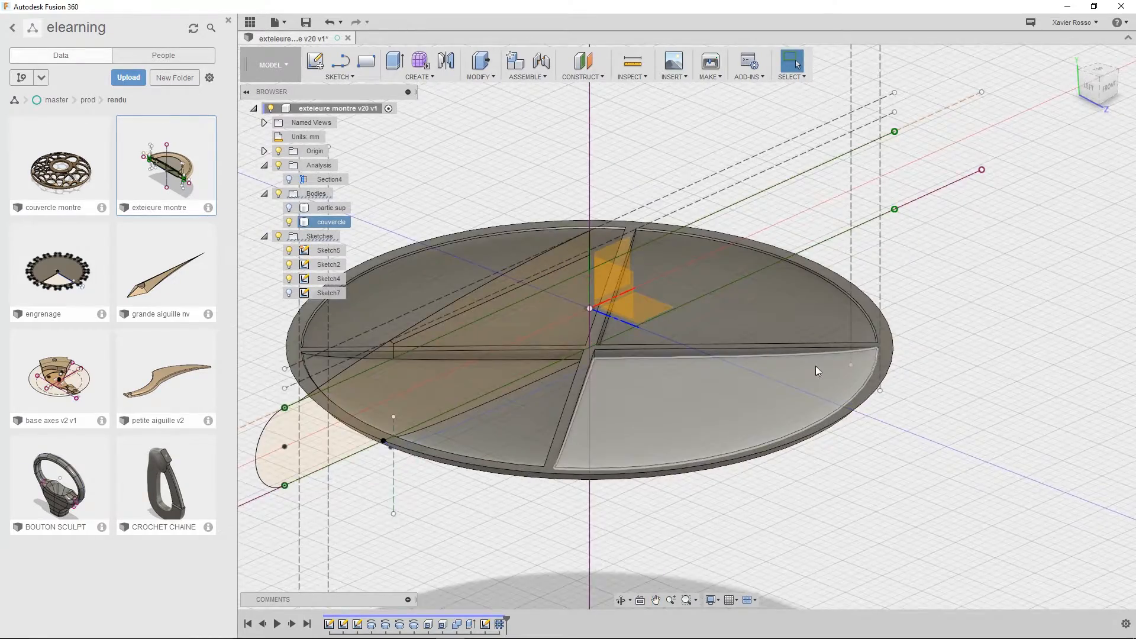
middle_click_drag(815, 365, 647, 485)
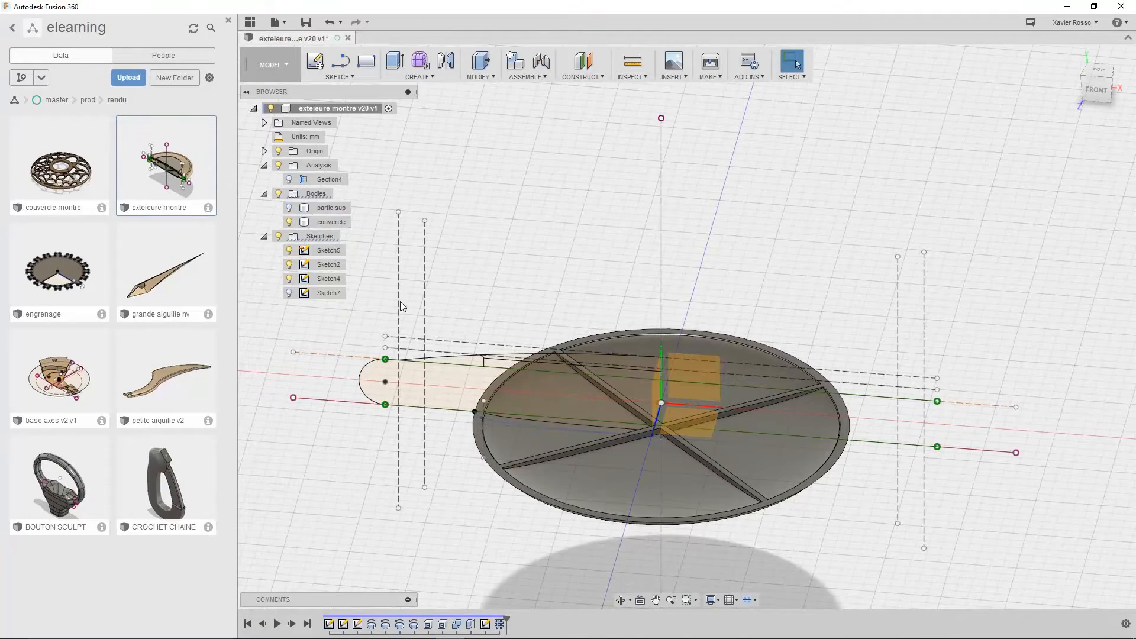
left_click(289, 207)
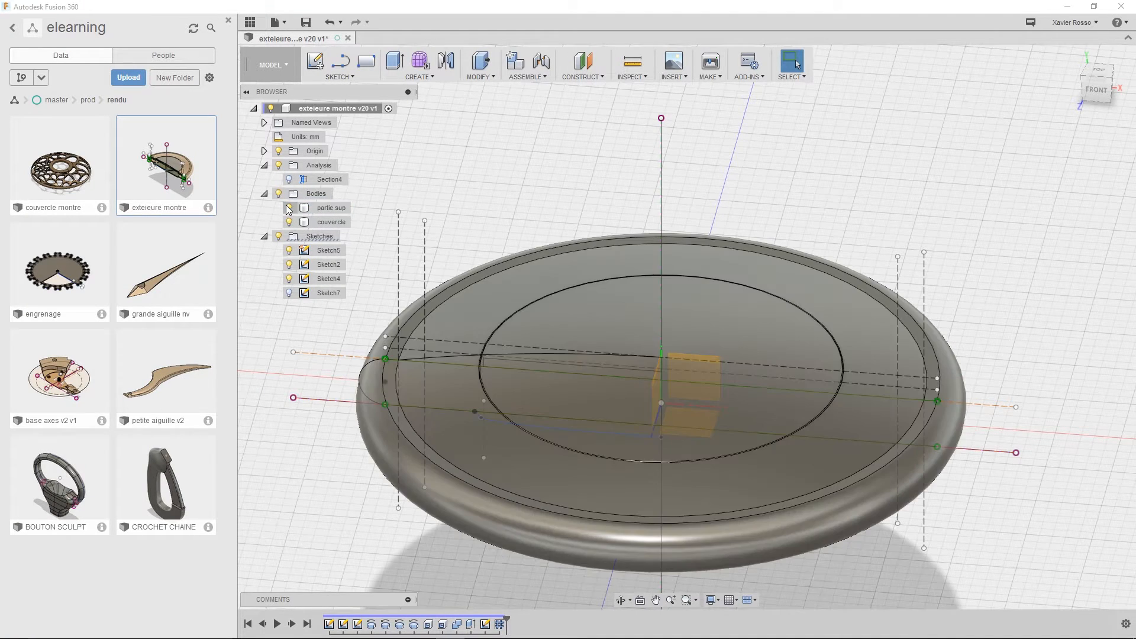
left_click(280, 236)
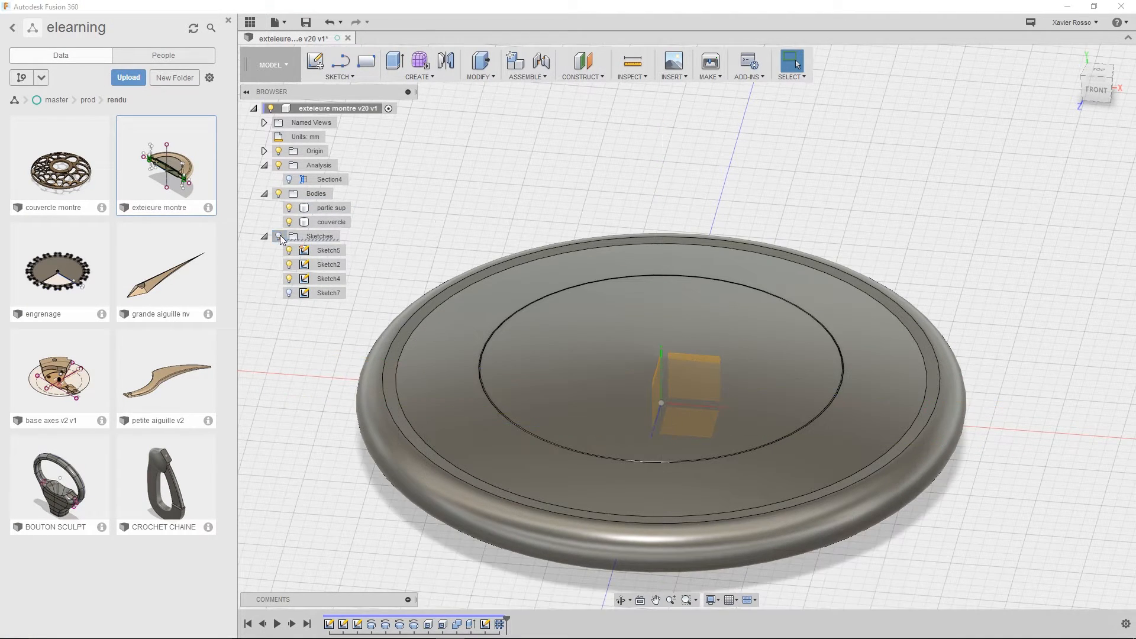
Examine the underside of the watch case with the couvercle body temporarily hidden, and show the couvercle again
left_click(563, 331)
mouse_move(563, 331)
middle_mouse_down("shift")
mouse_move(644, 275)
mouse_move(660, 245)
mouse_move(528, 241)
mouse_move(495, 329)
mouse_move(578, 337)
mouse_move(603, 317)
mouse_move(551, 301)
mouse_move(535, 320)
mouse_move(568, 287)
mouse_move(578, 246)
middle_mouse_up("shift")
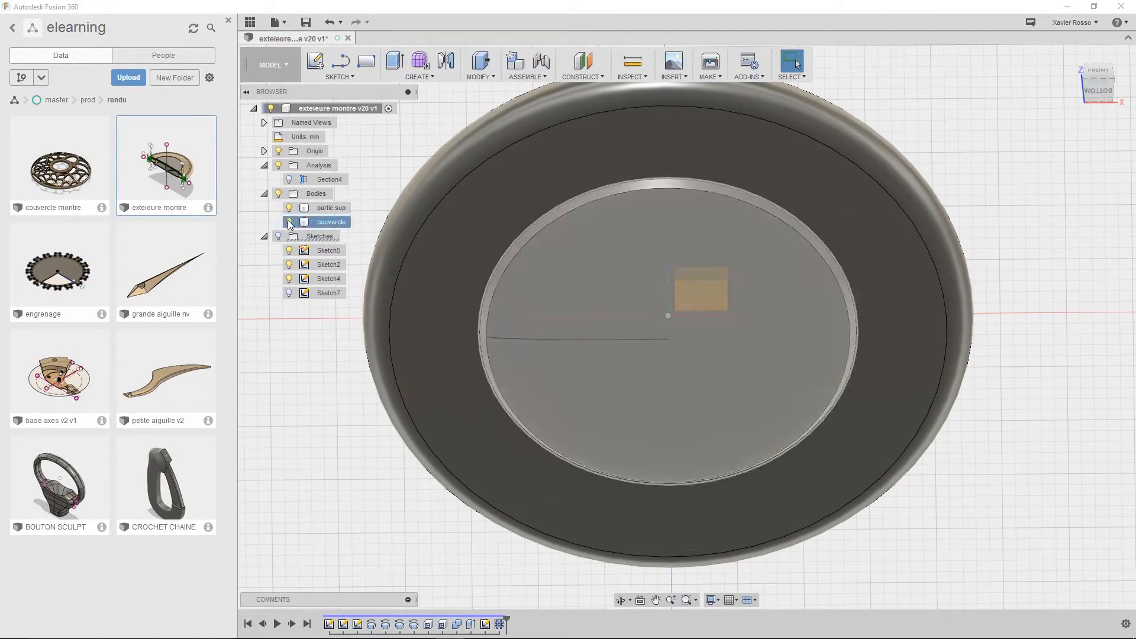
left_click(289, 222)
left_click(330, 208)
middle_click_drag(631, 303, 619, 382, "shift")
key("Escape")
left_click(290, 222)
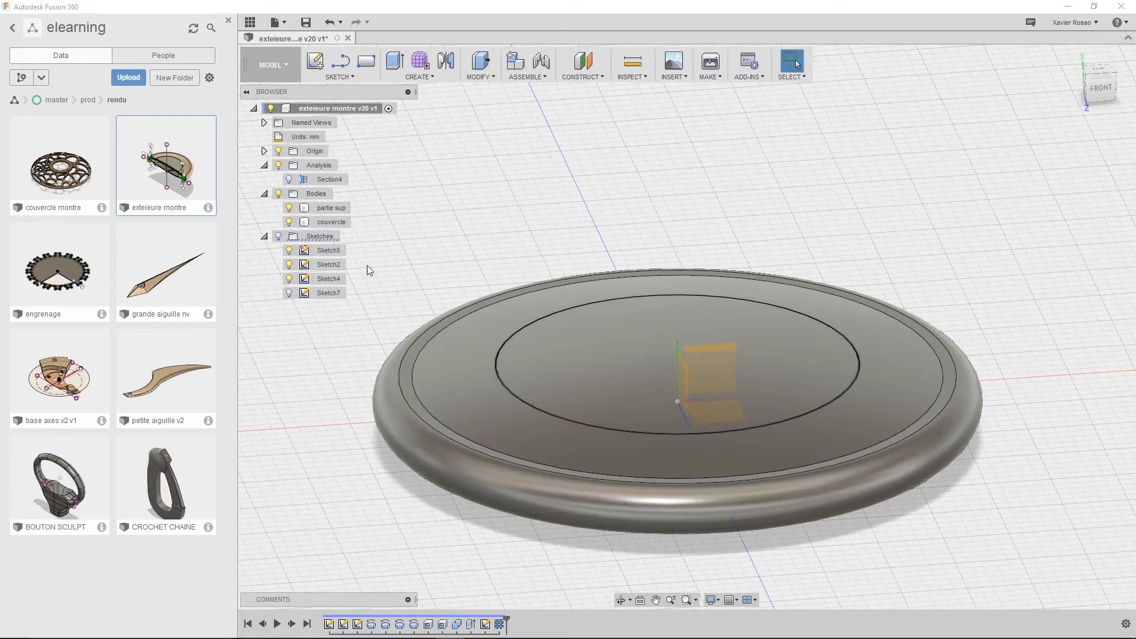
Open the file commands for the watch case design
left_click(282, 24)
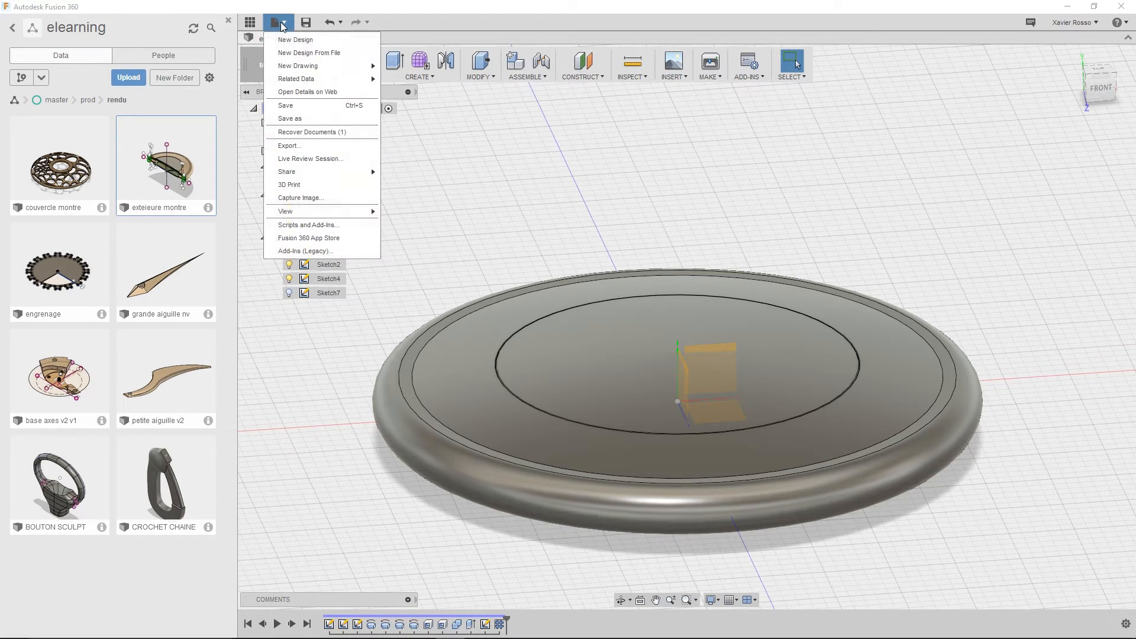